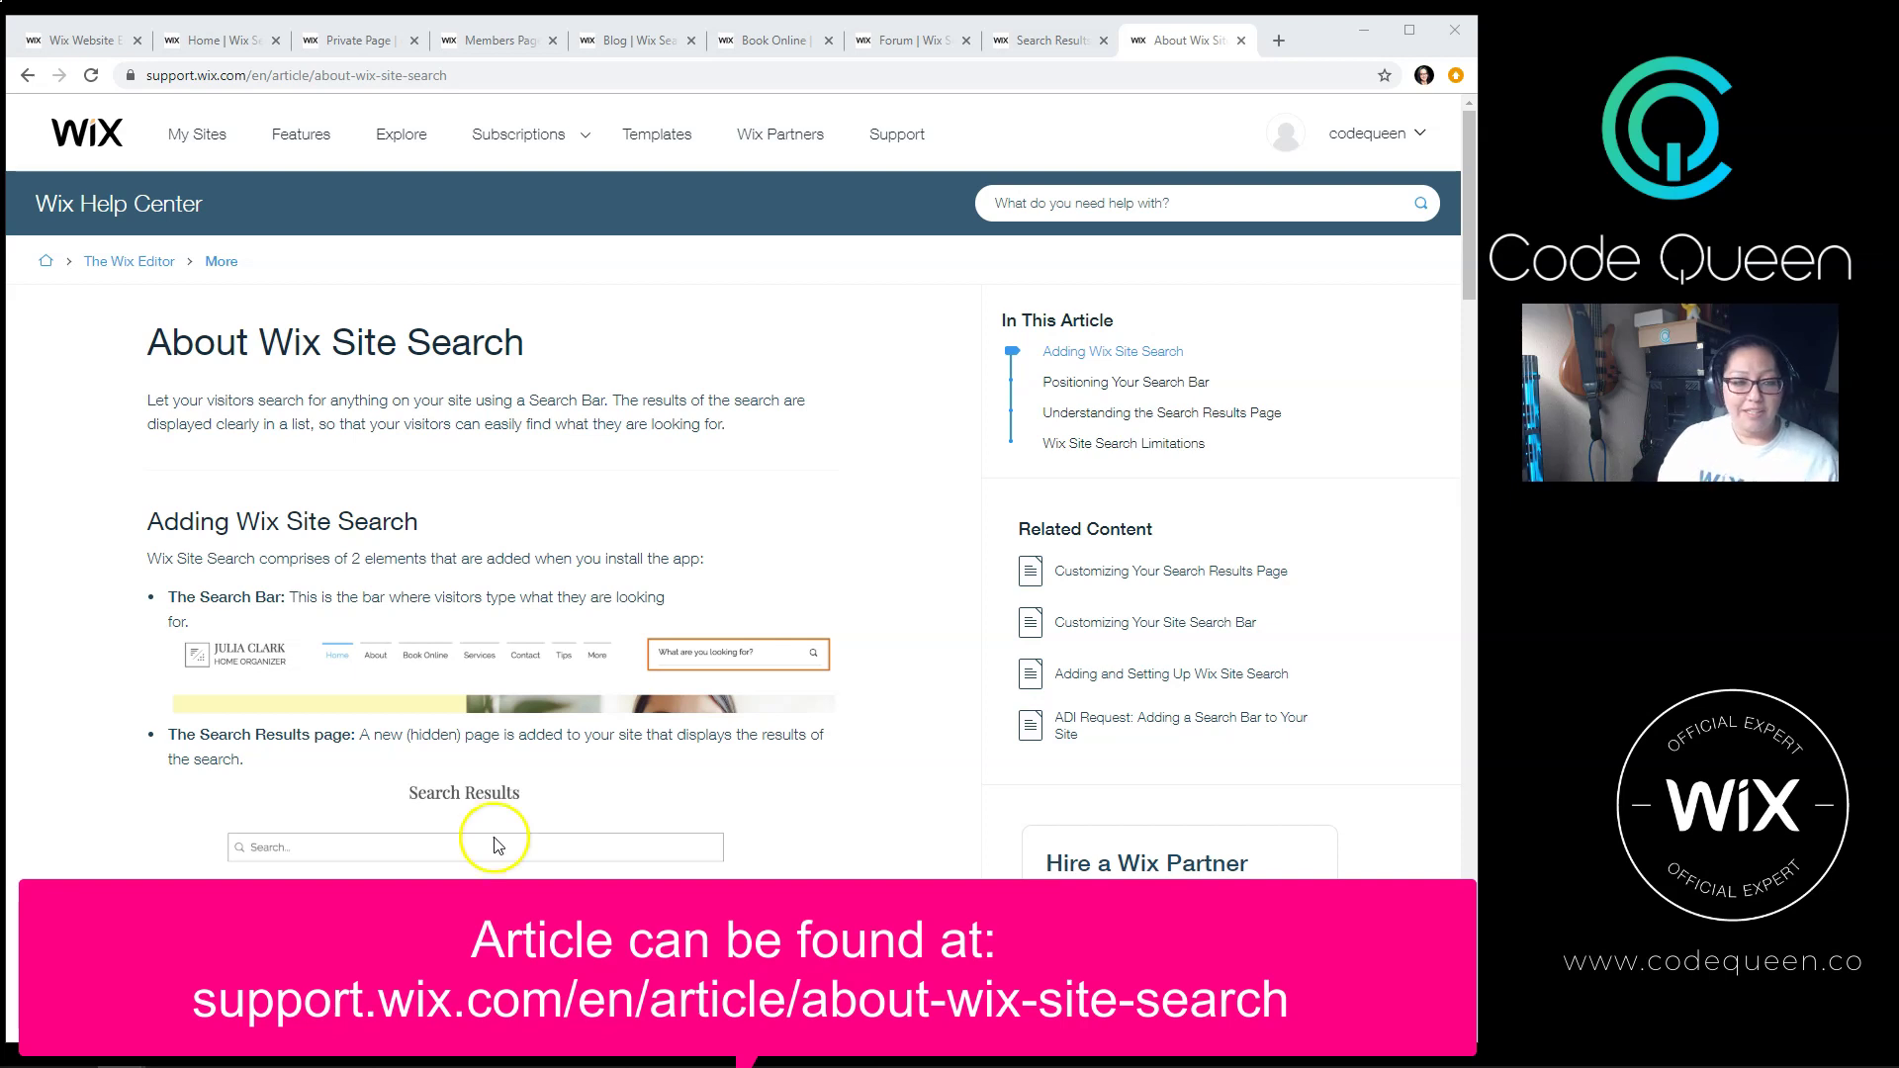
Step: Scroll the About Wix Site Search article to its Limitations section covering Wix Bookings and Wix Events
left_click(540, 836)
scroll(540, 835, "down", 4)
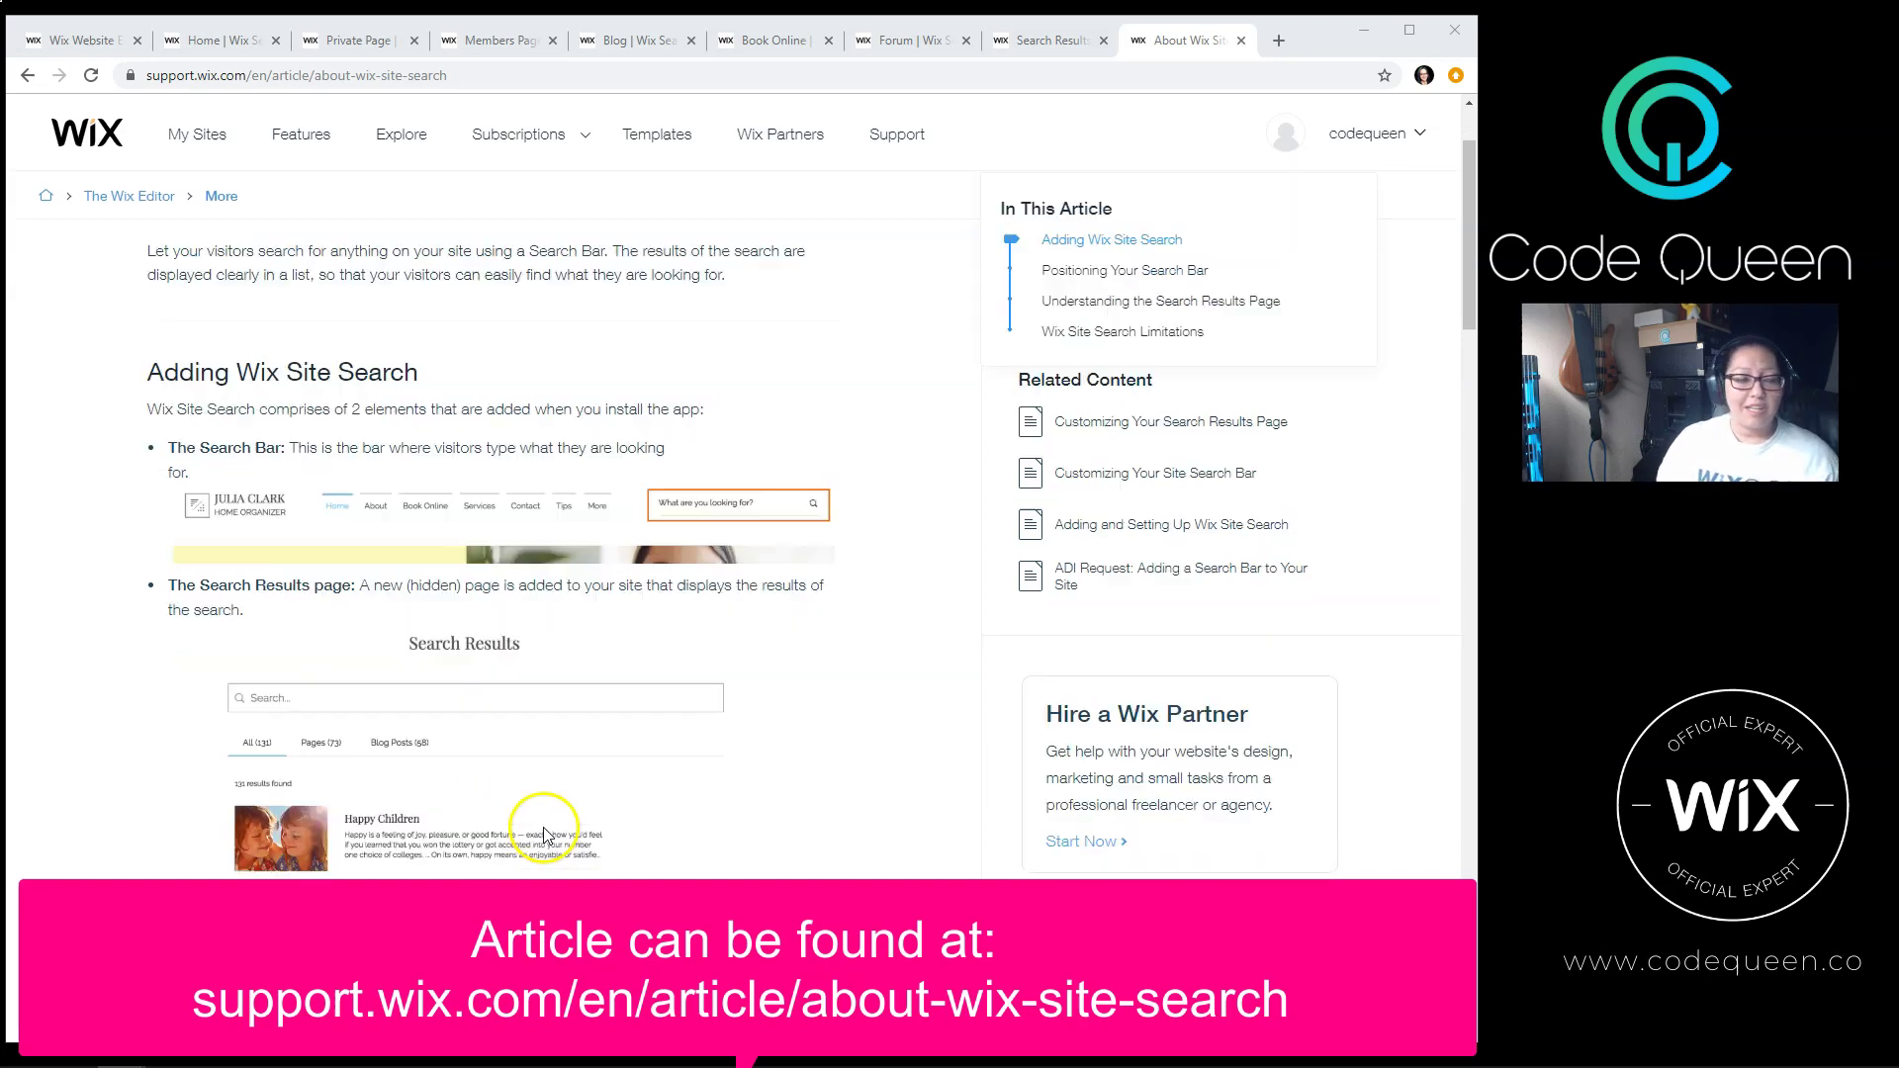
scroll(540, 836, "down", 4)
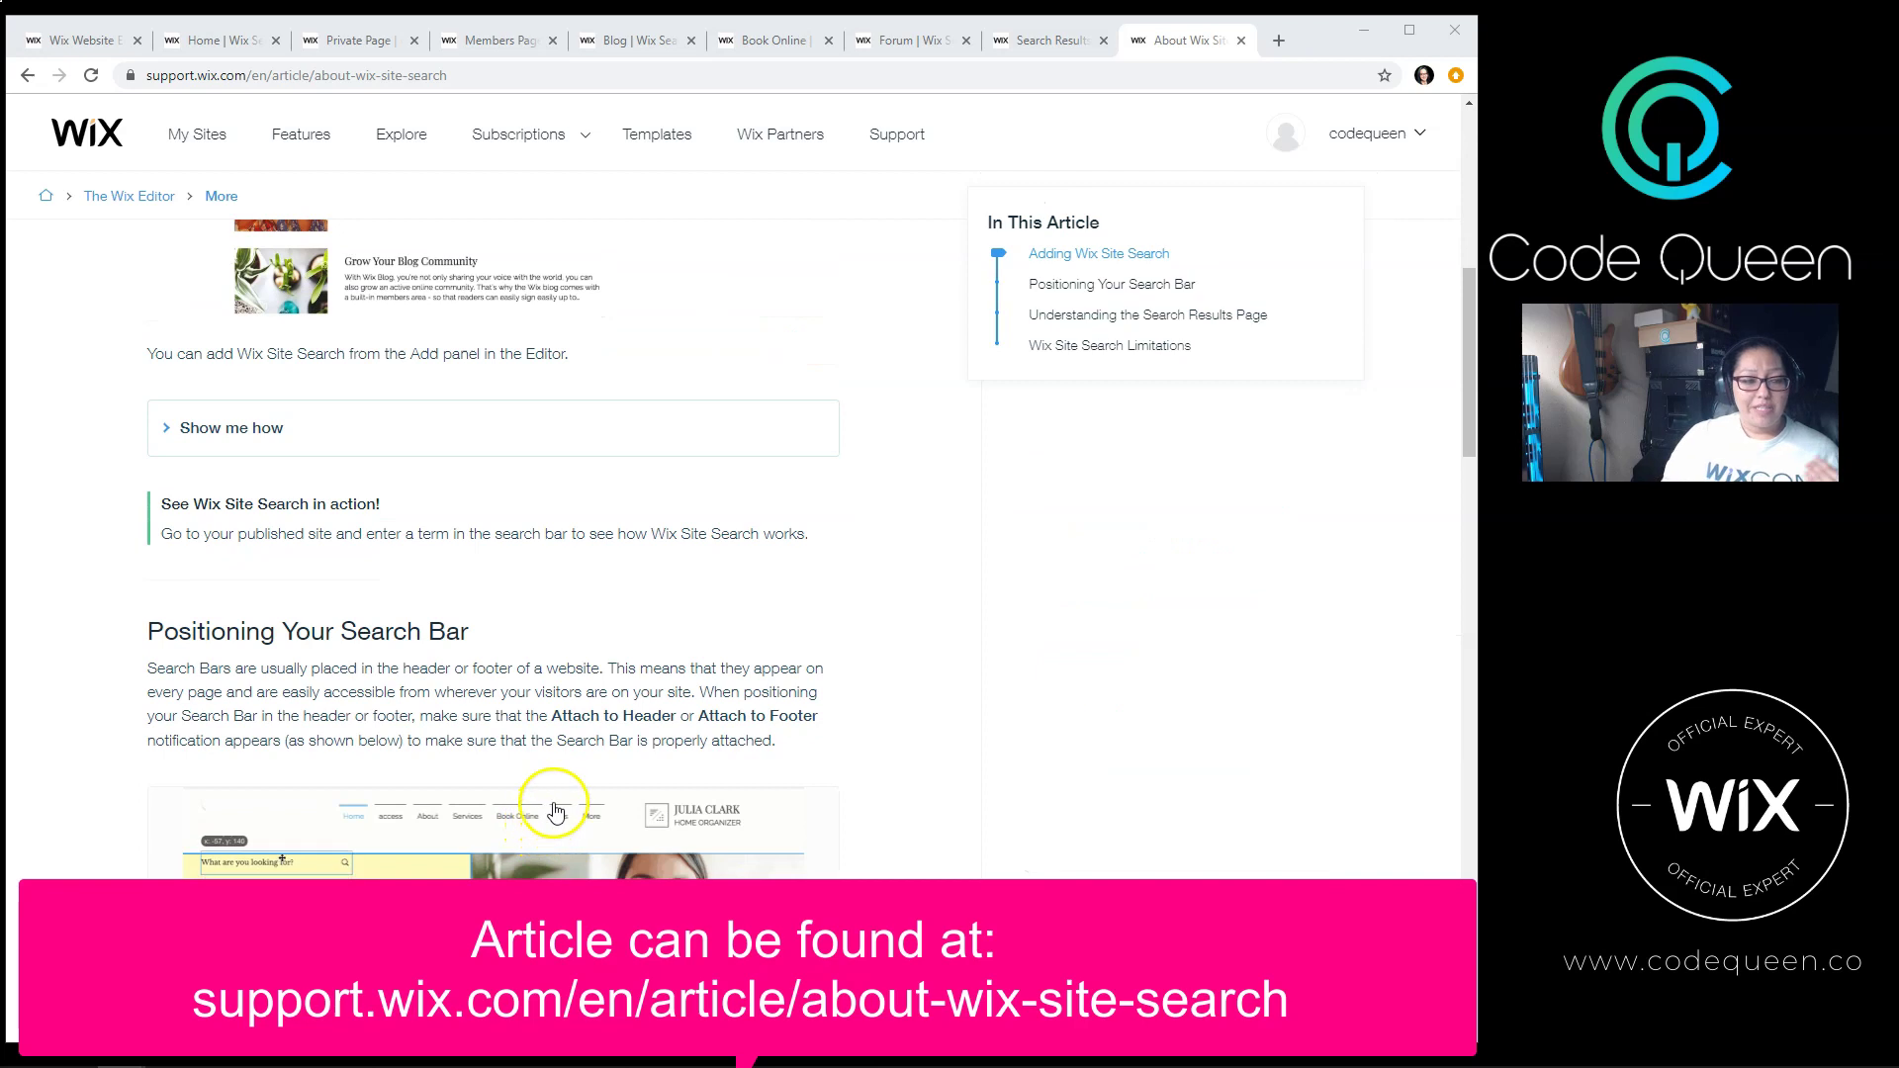
scroll(549, 815, "down", 3)
scroll(556, 806, "down", 10)
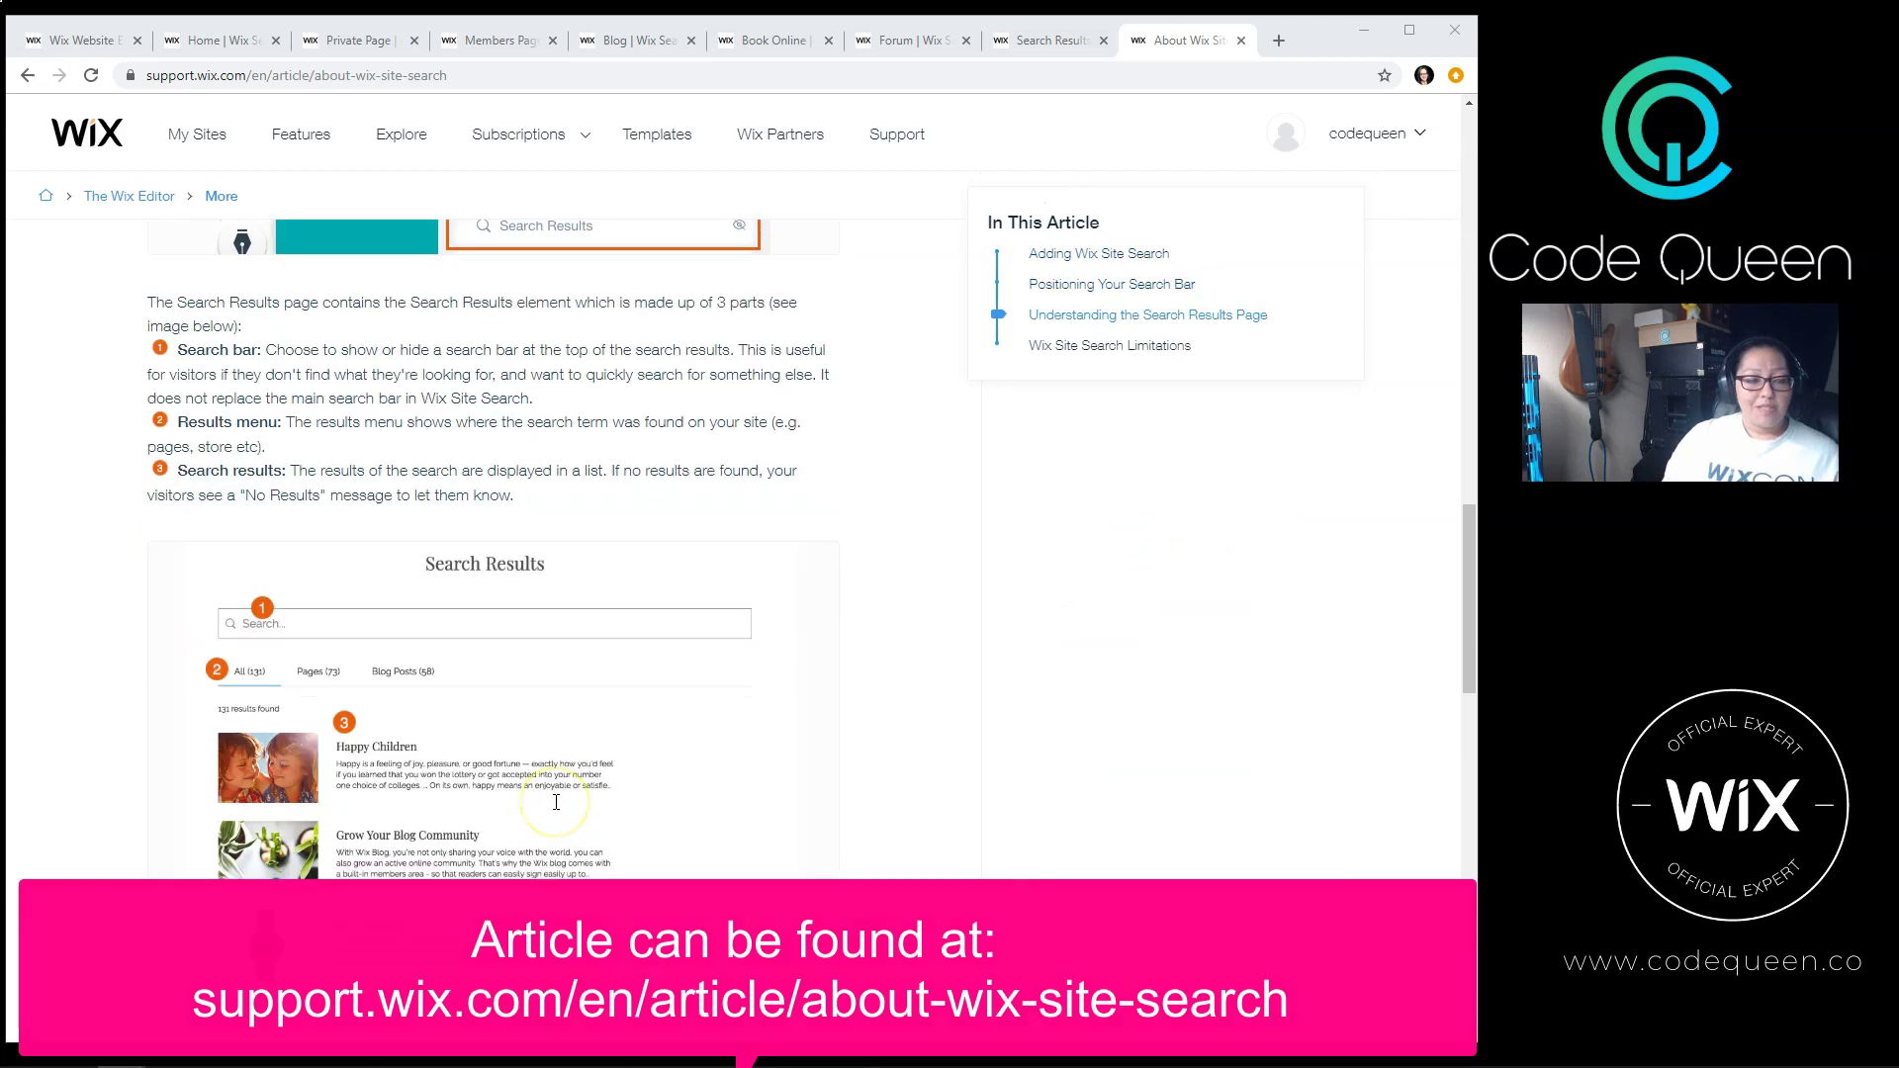
scroll(556, 801, "down", 4)
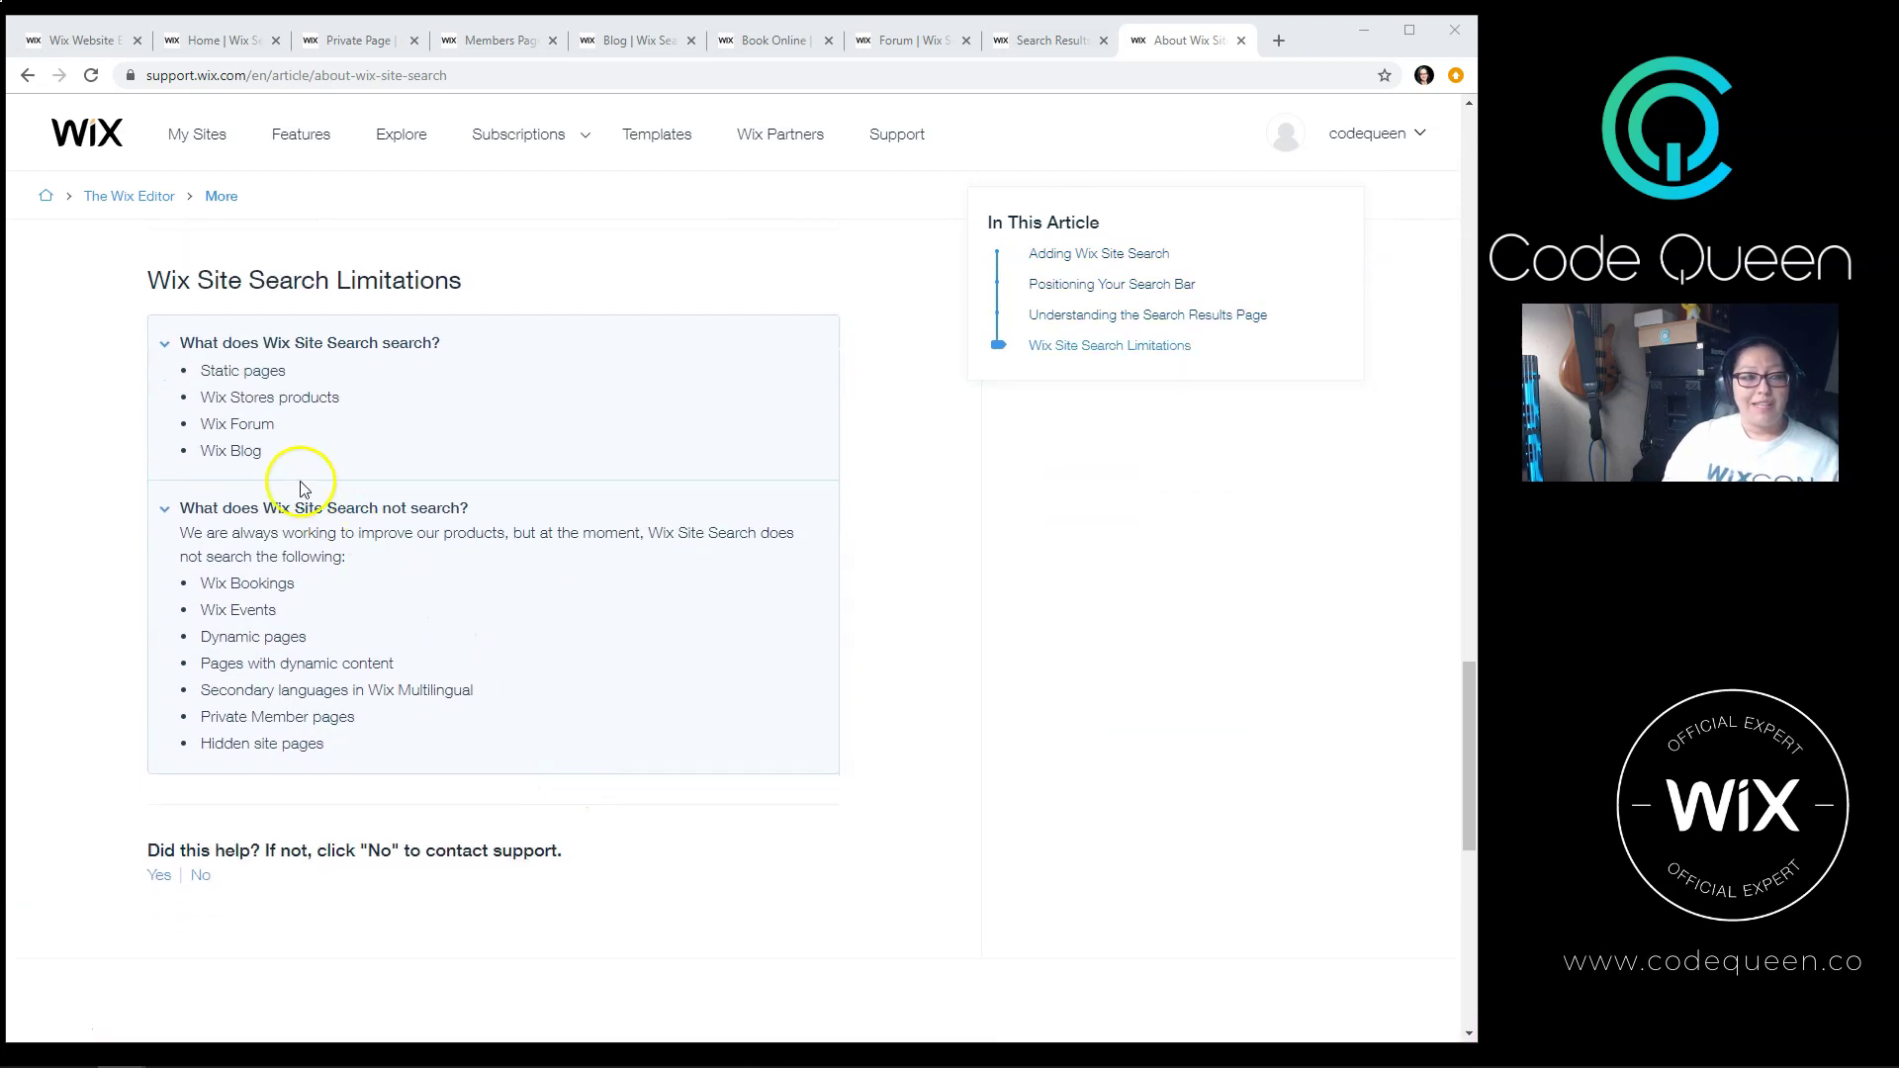
scroll(148, 472, "up", 1)
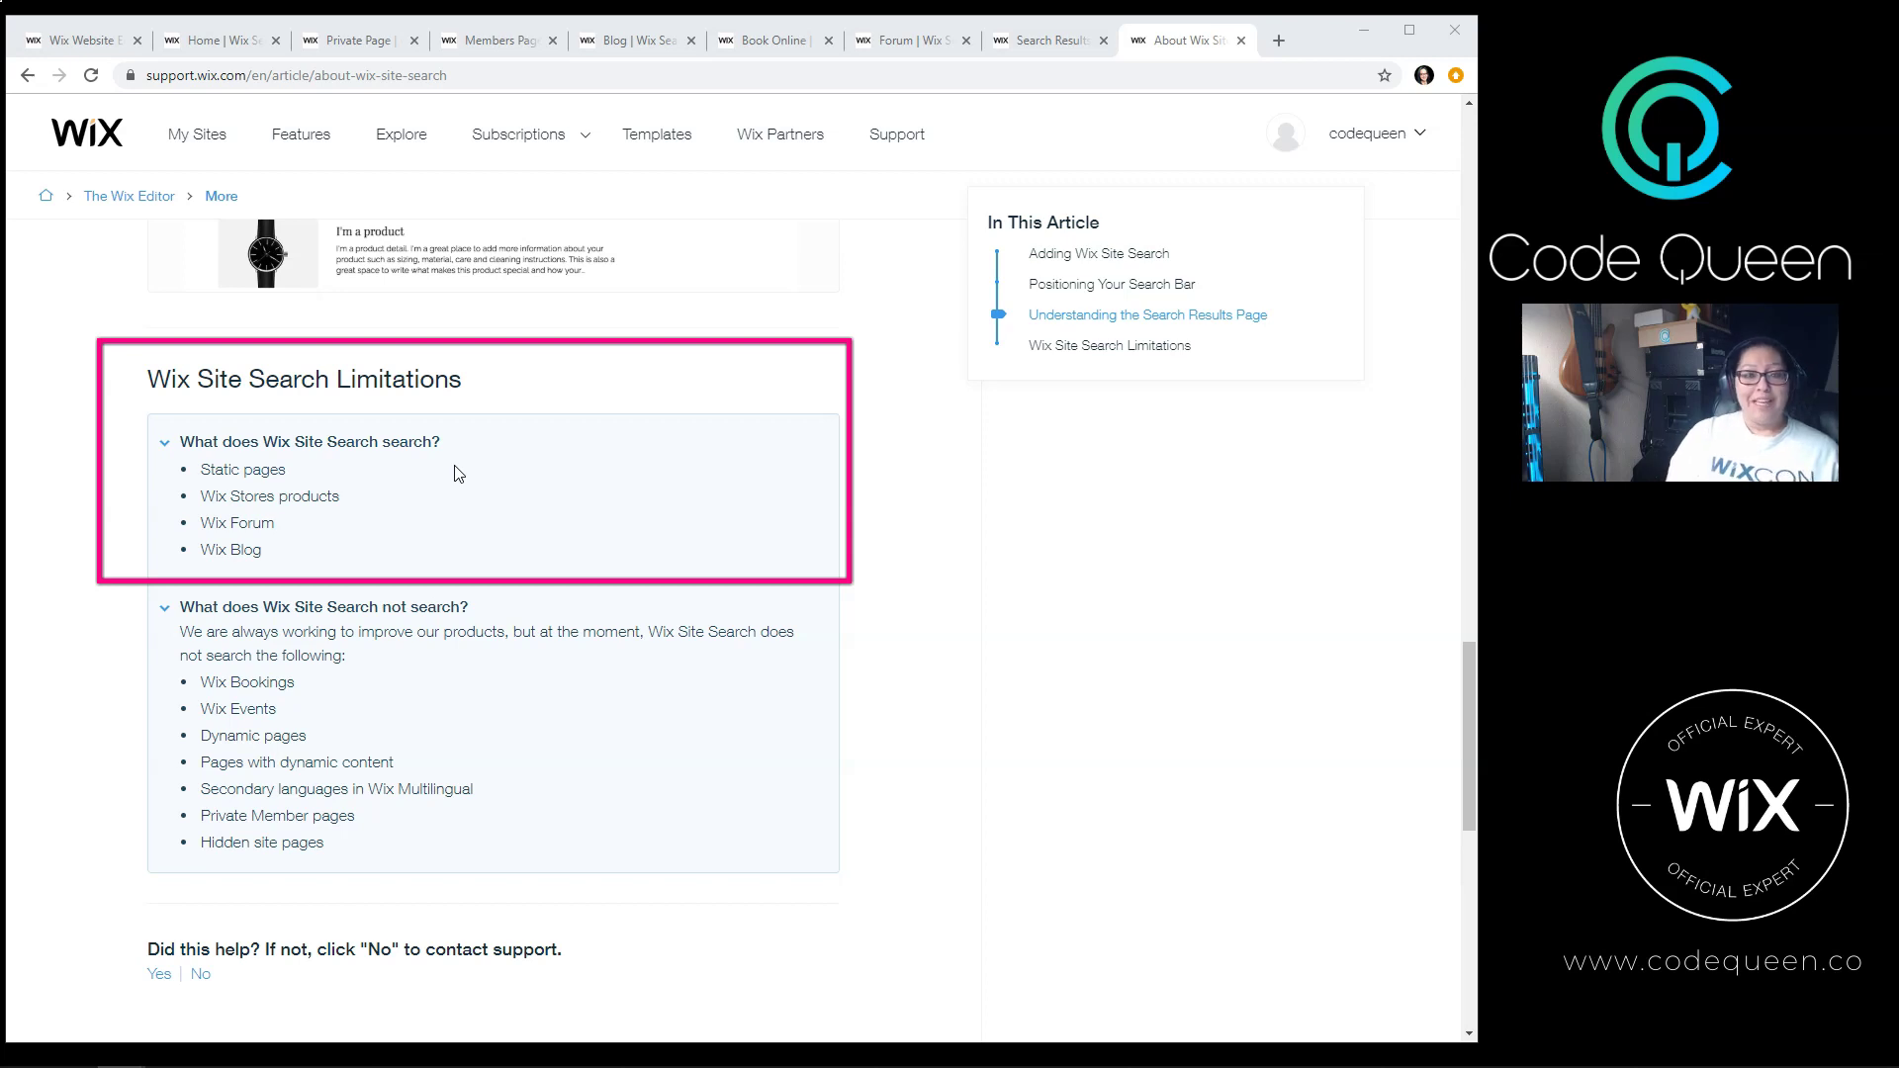
left_click(456, 440)
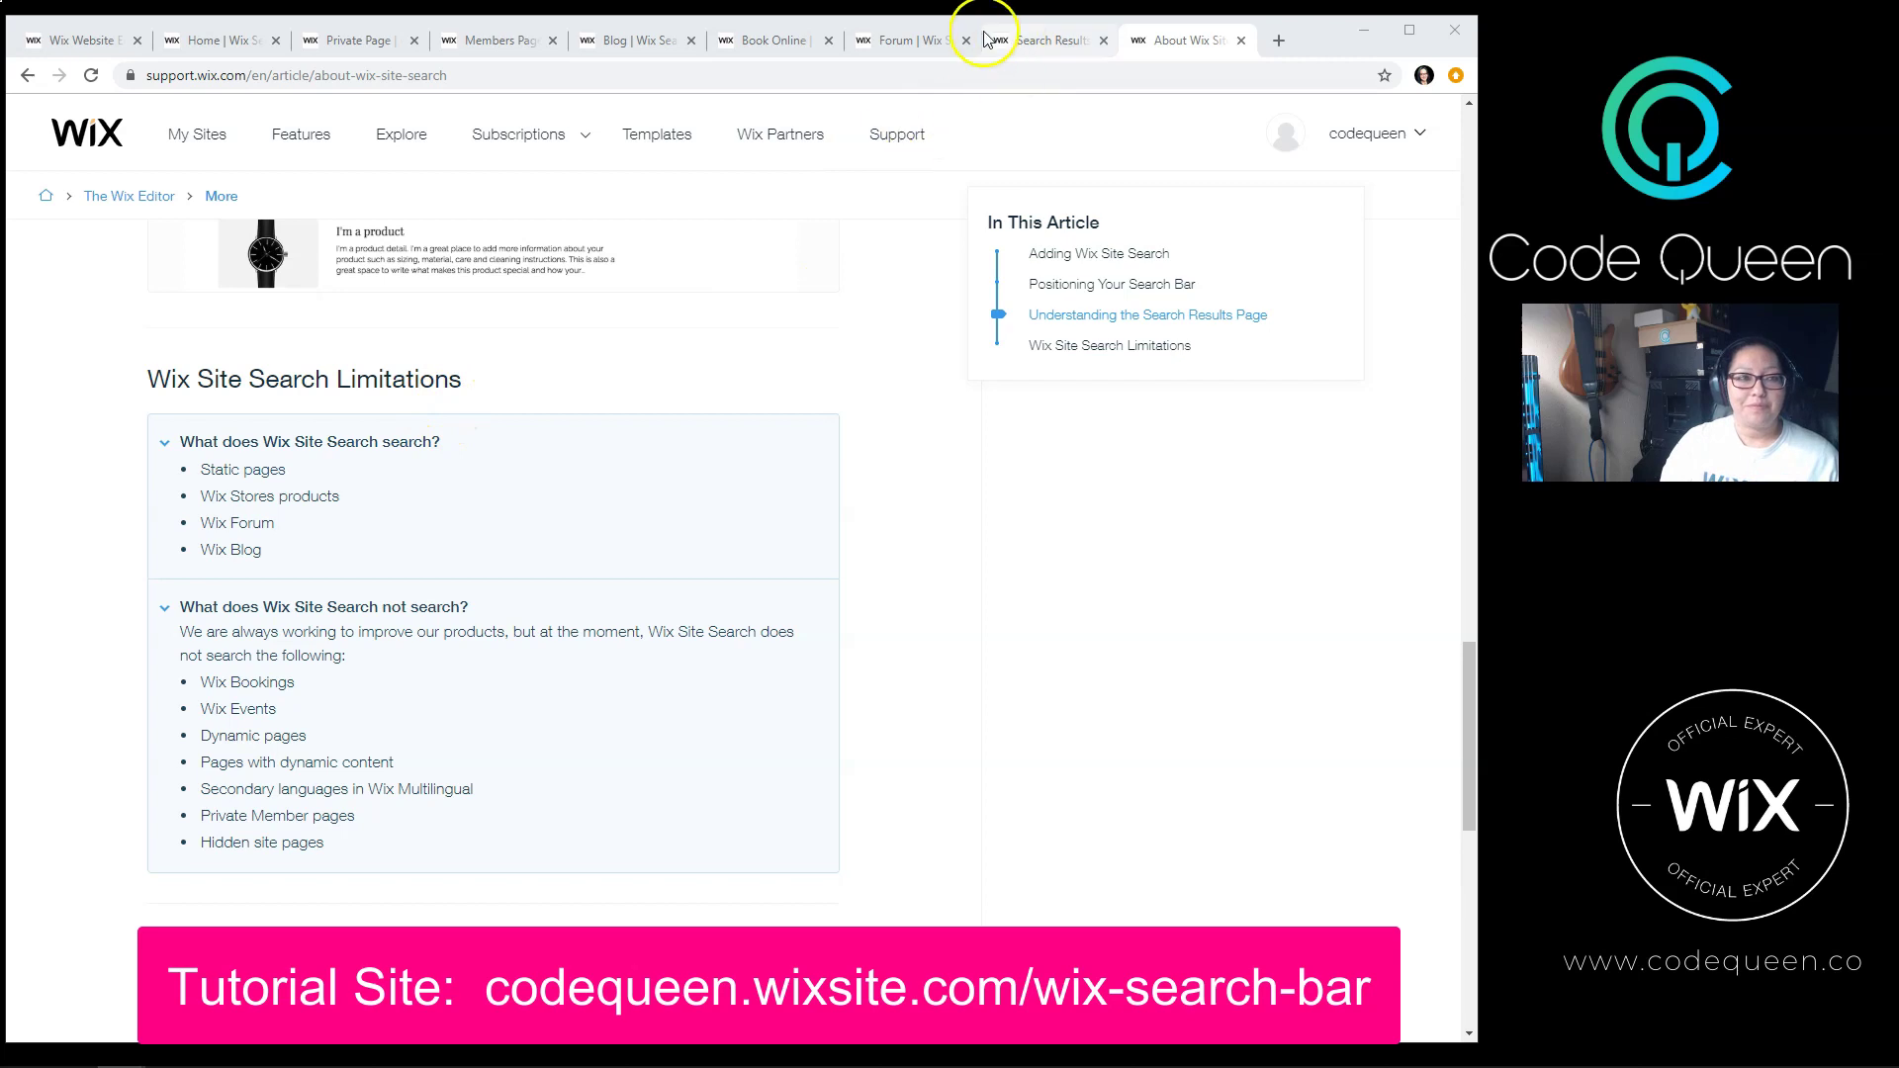
Step: On the site's home page, highlight the words pizza, surf and spa in the intro text
left_click(235, 44)
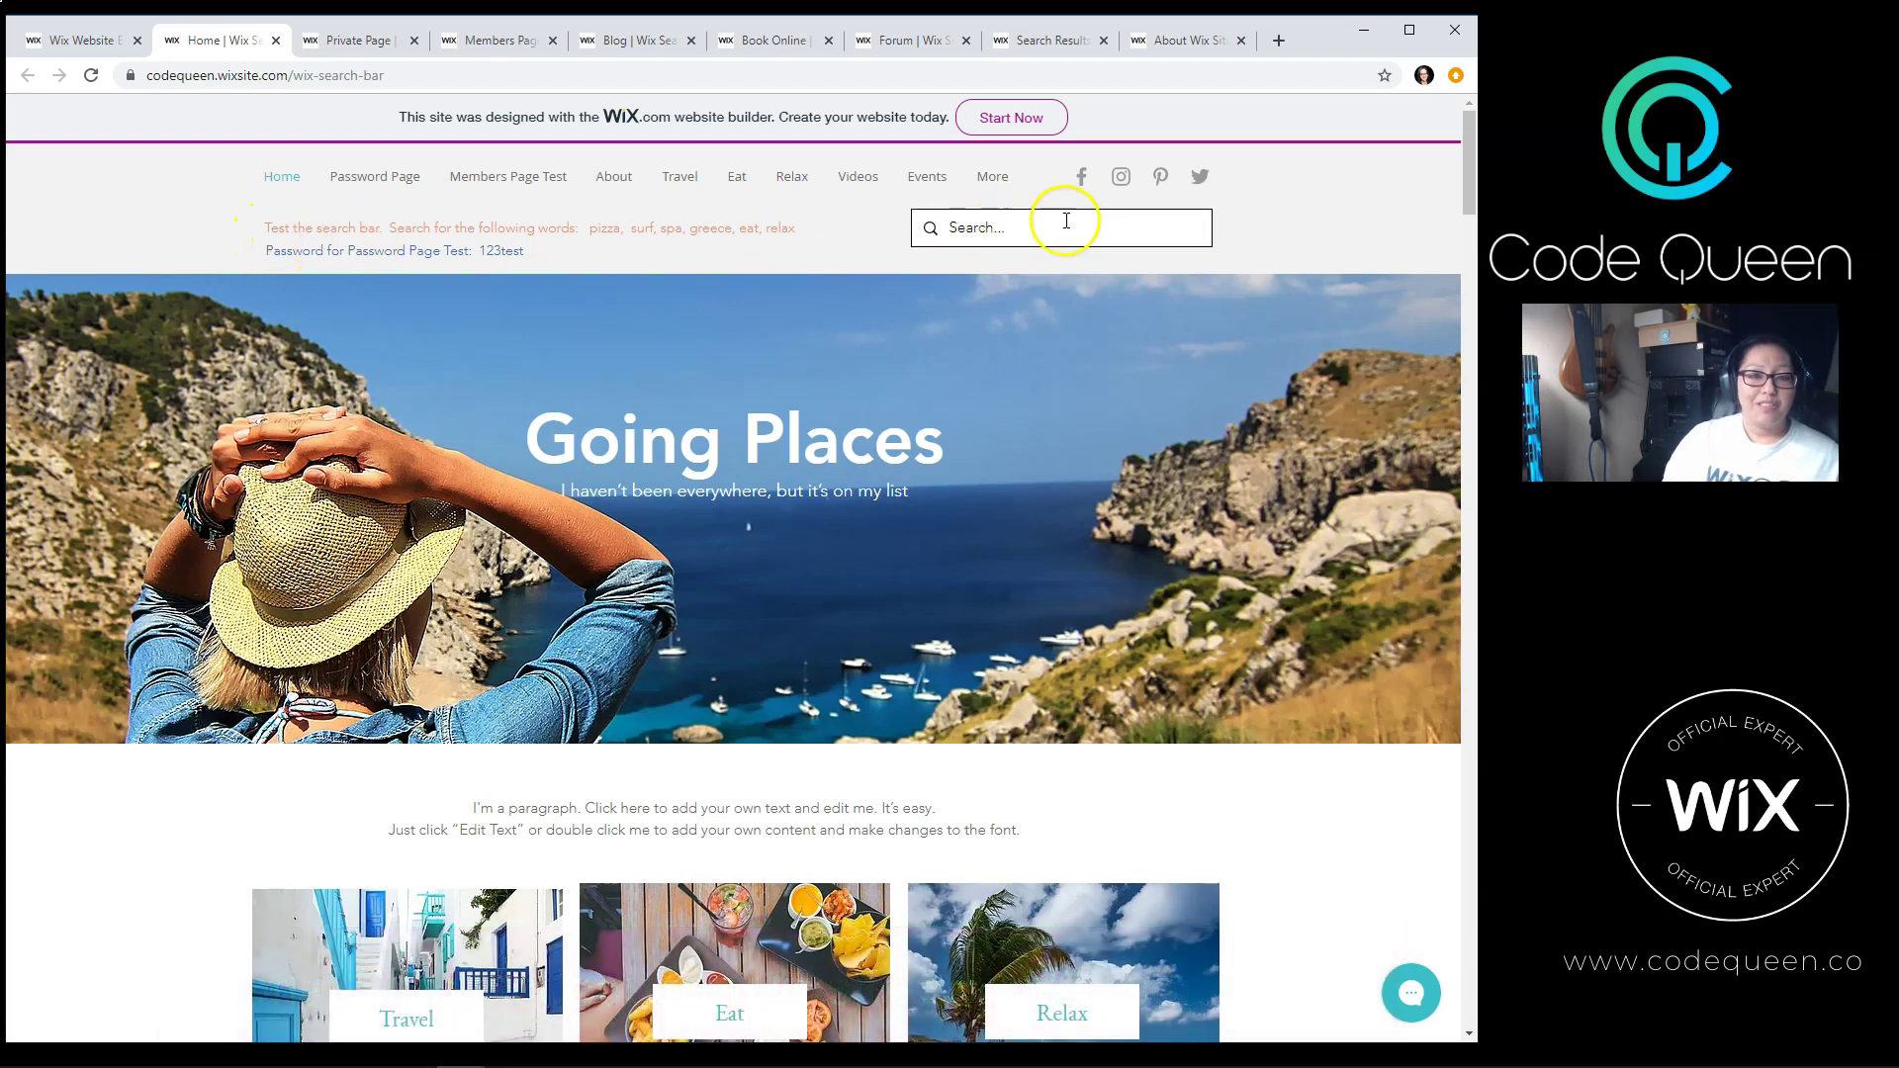
double_click(597, 227)
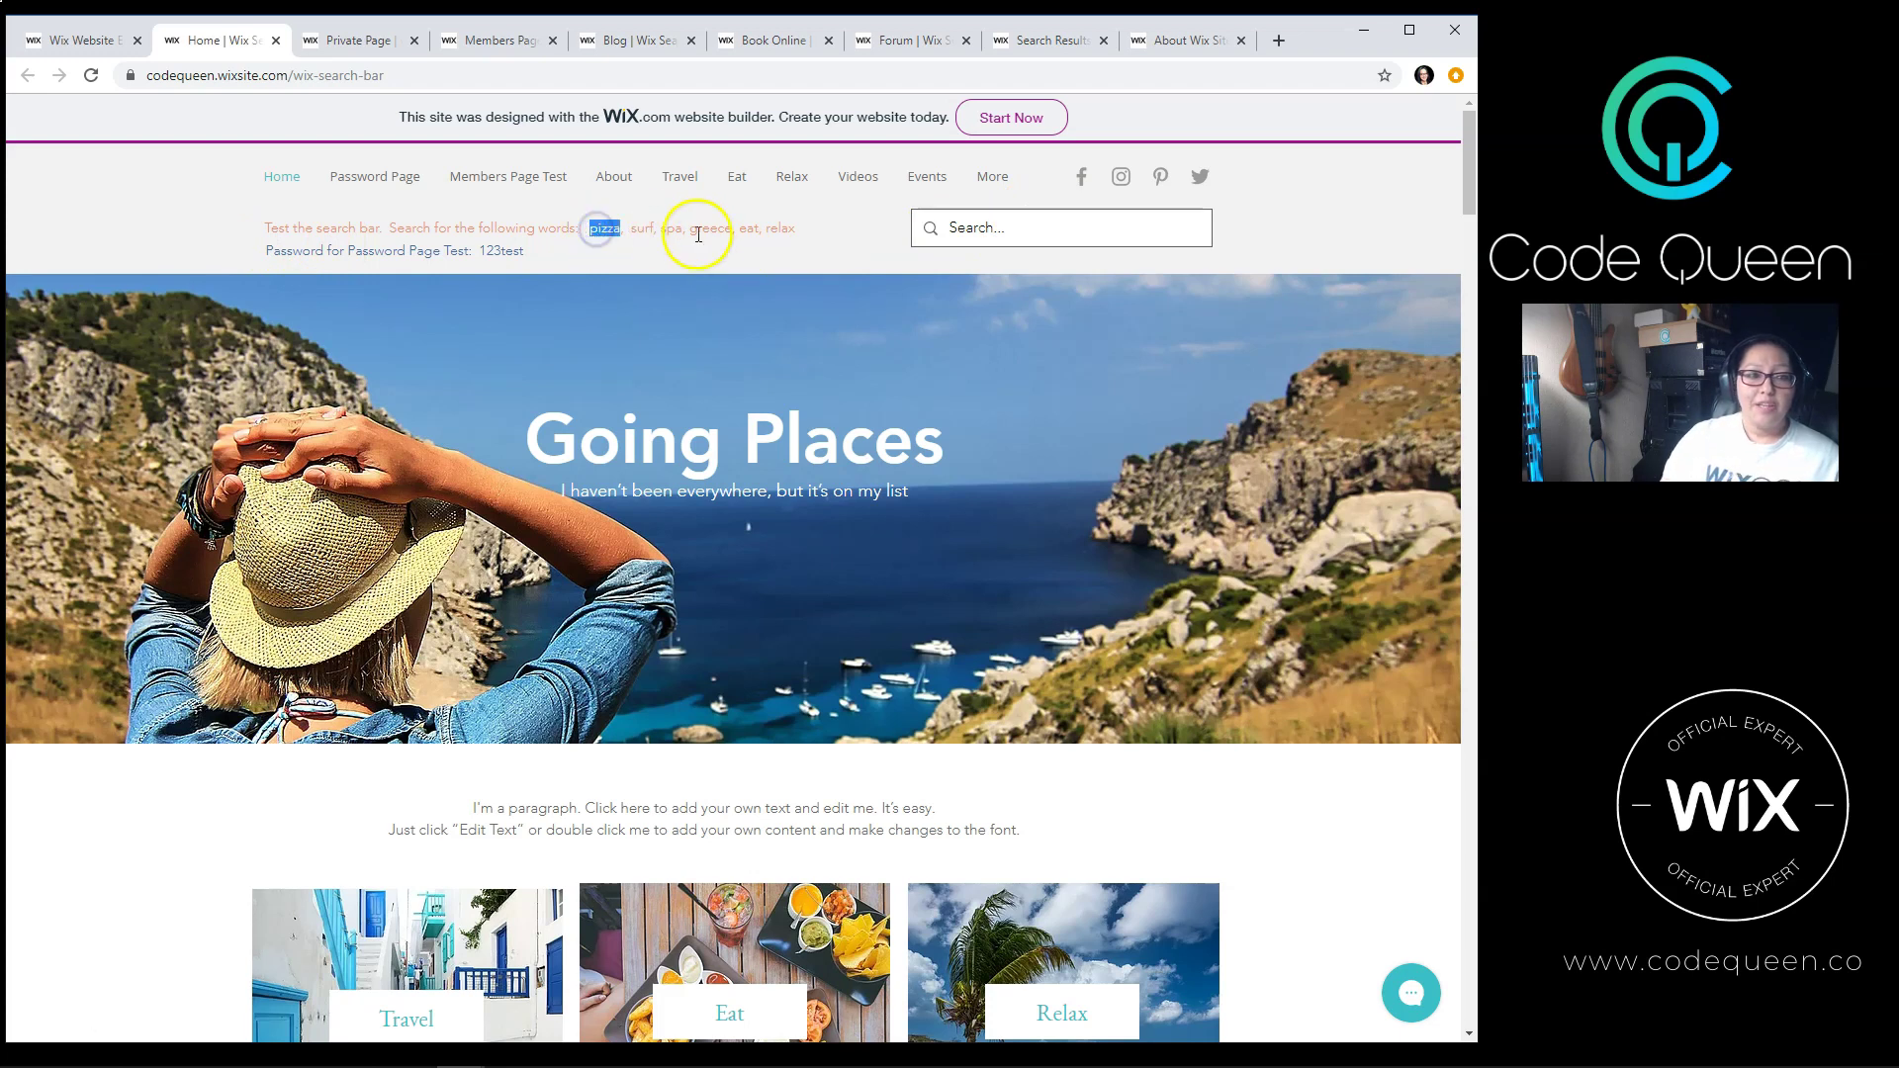
double_click(638, 227)
double_click(671, 228)
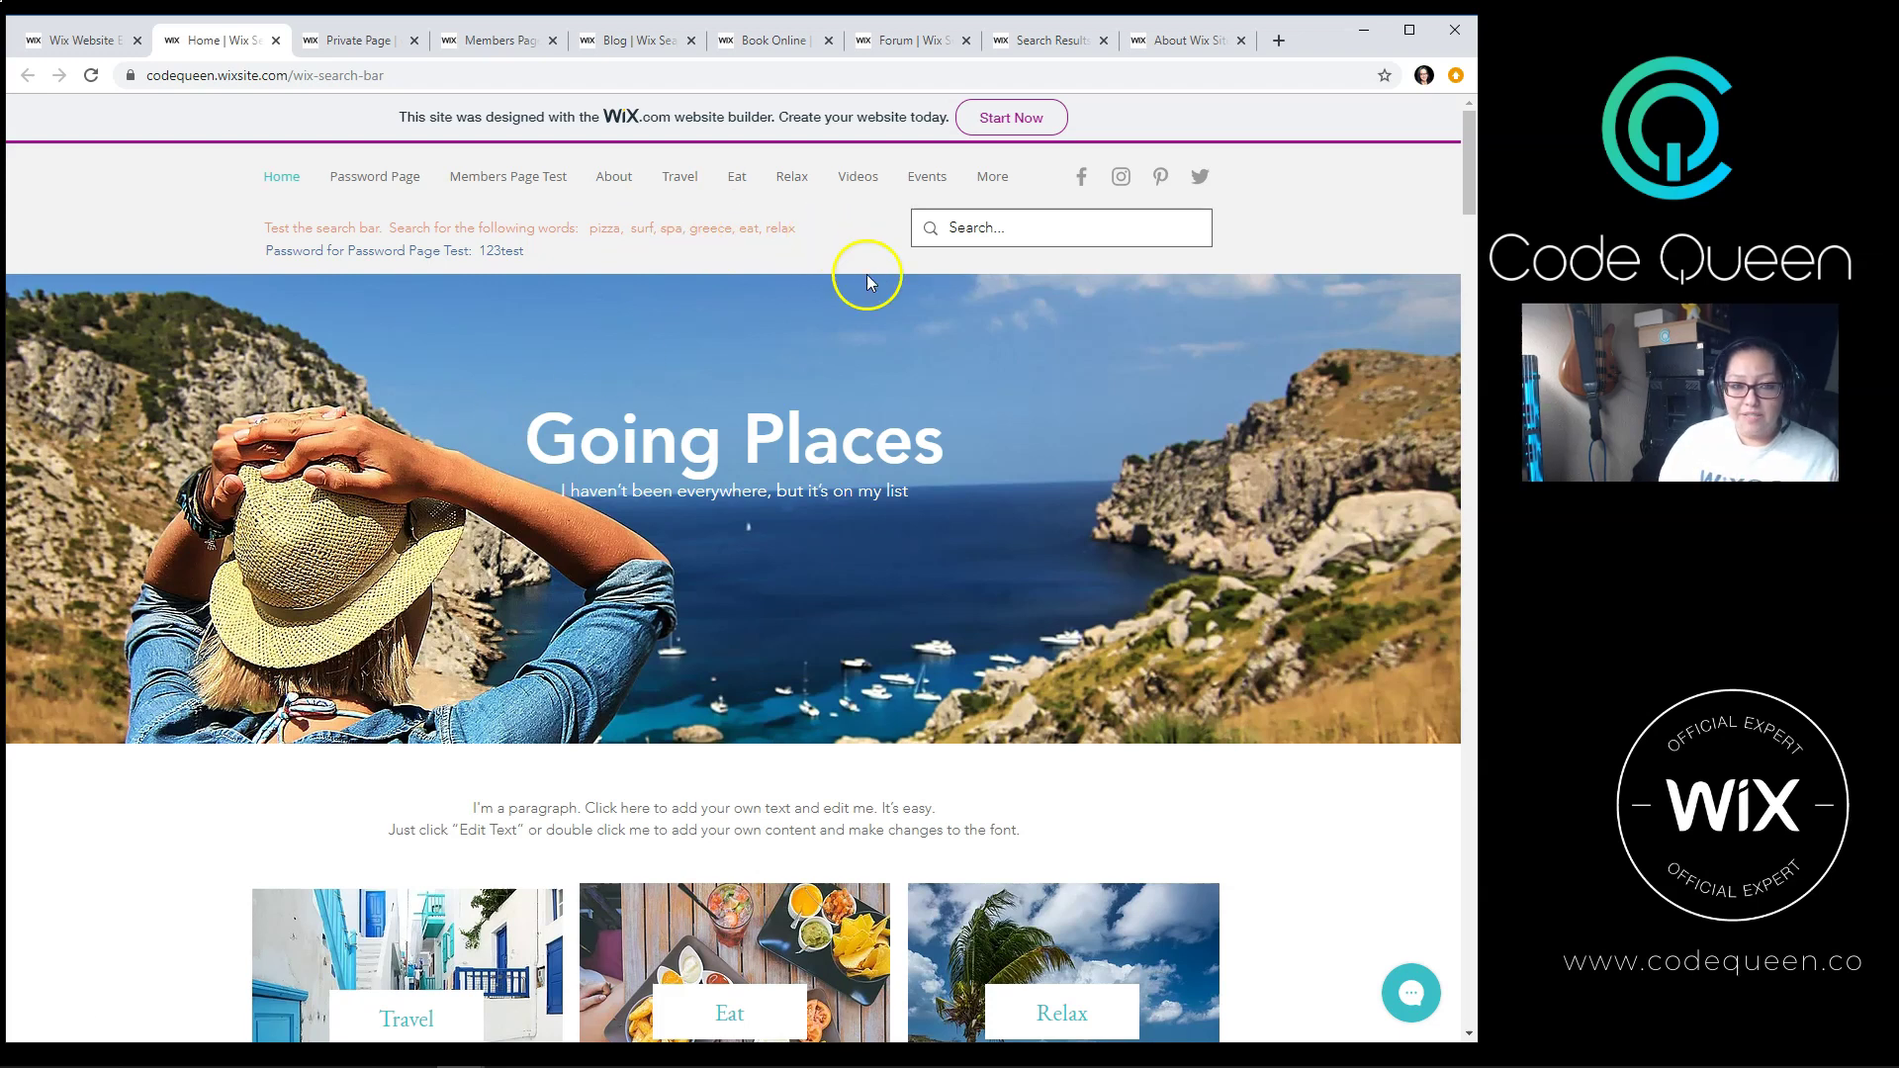
Step: Search the site for 'pizza'
left_click(1054, 221)
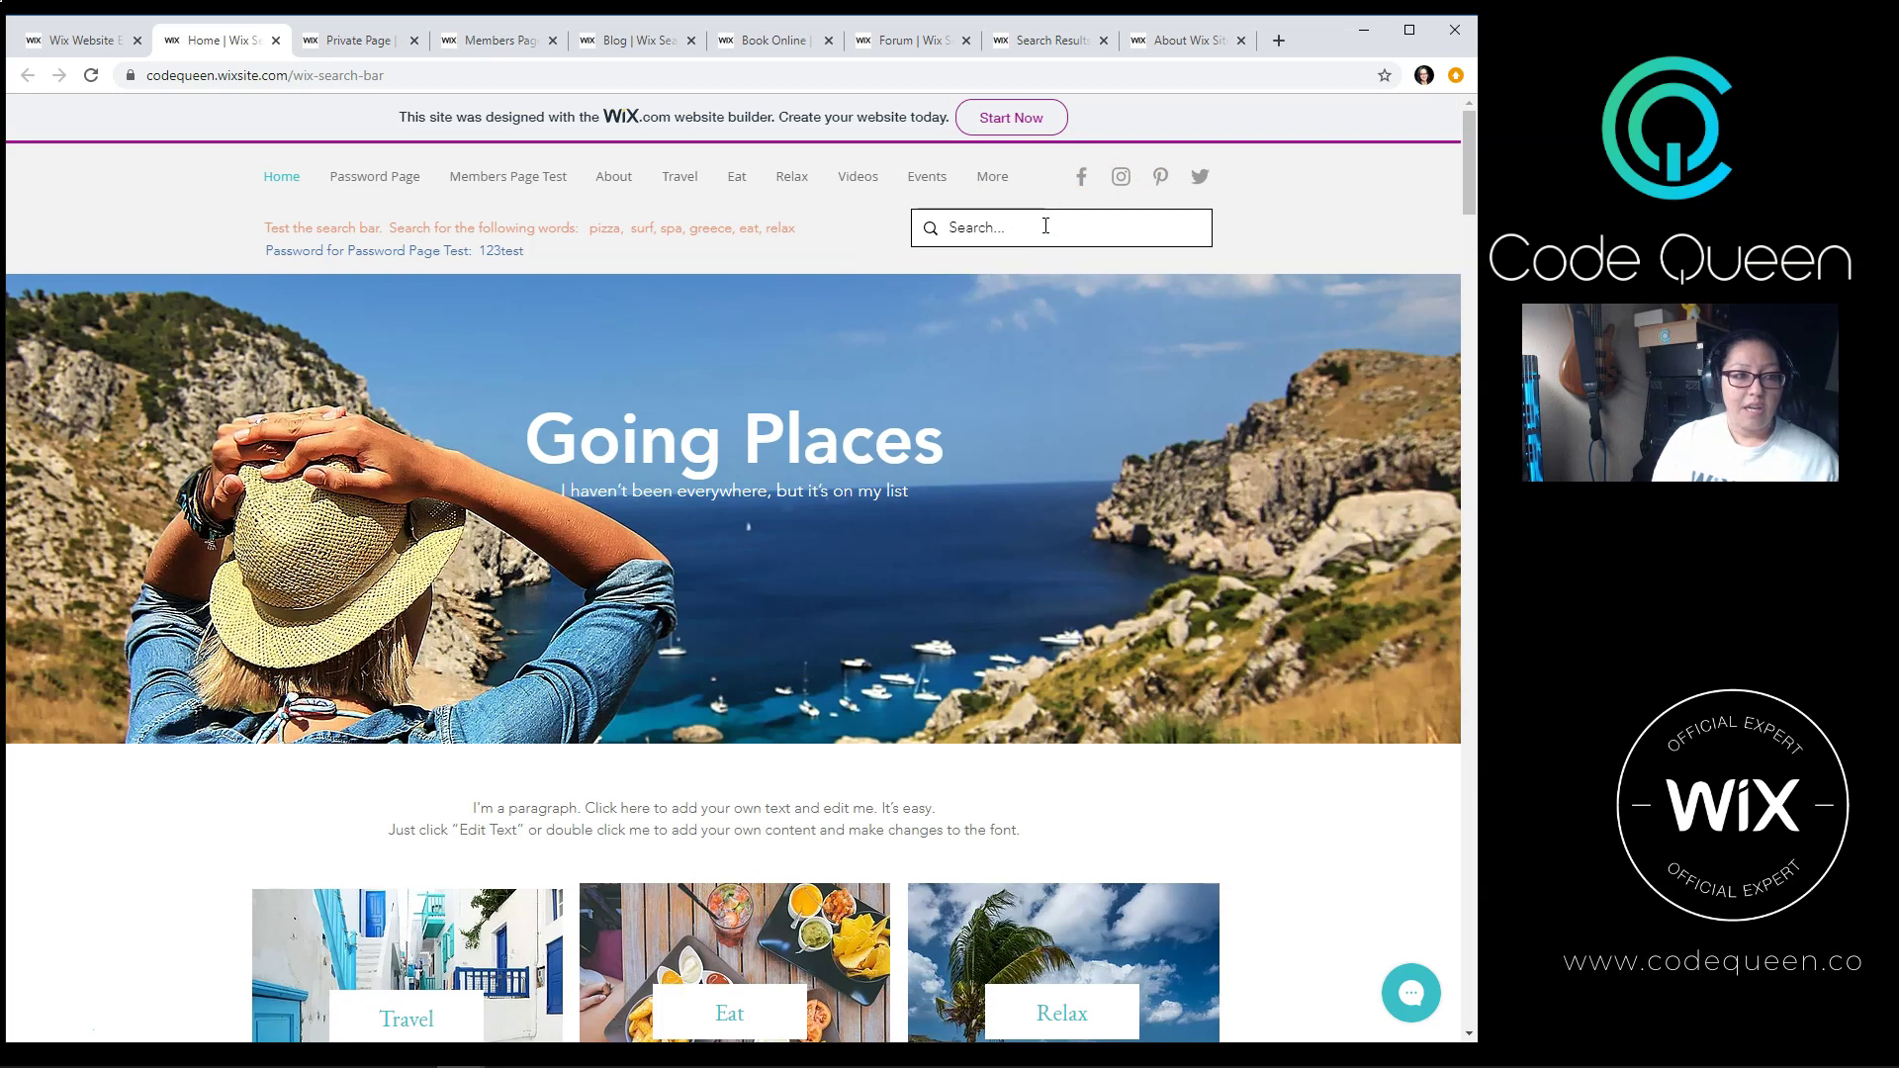
type("pizza")
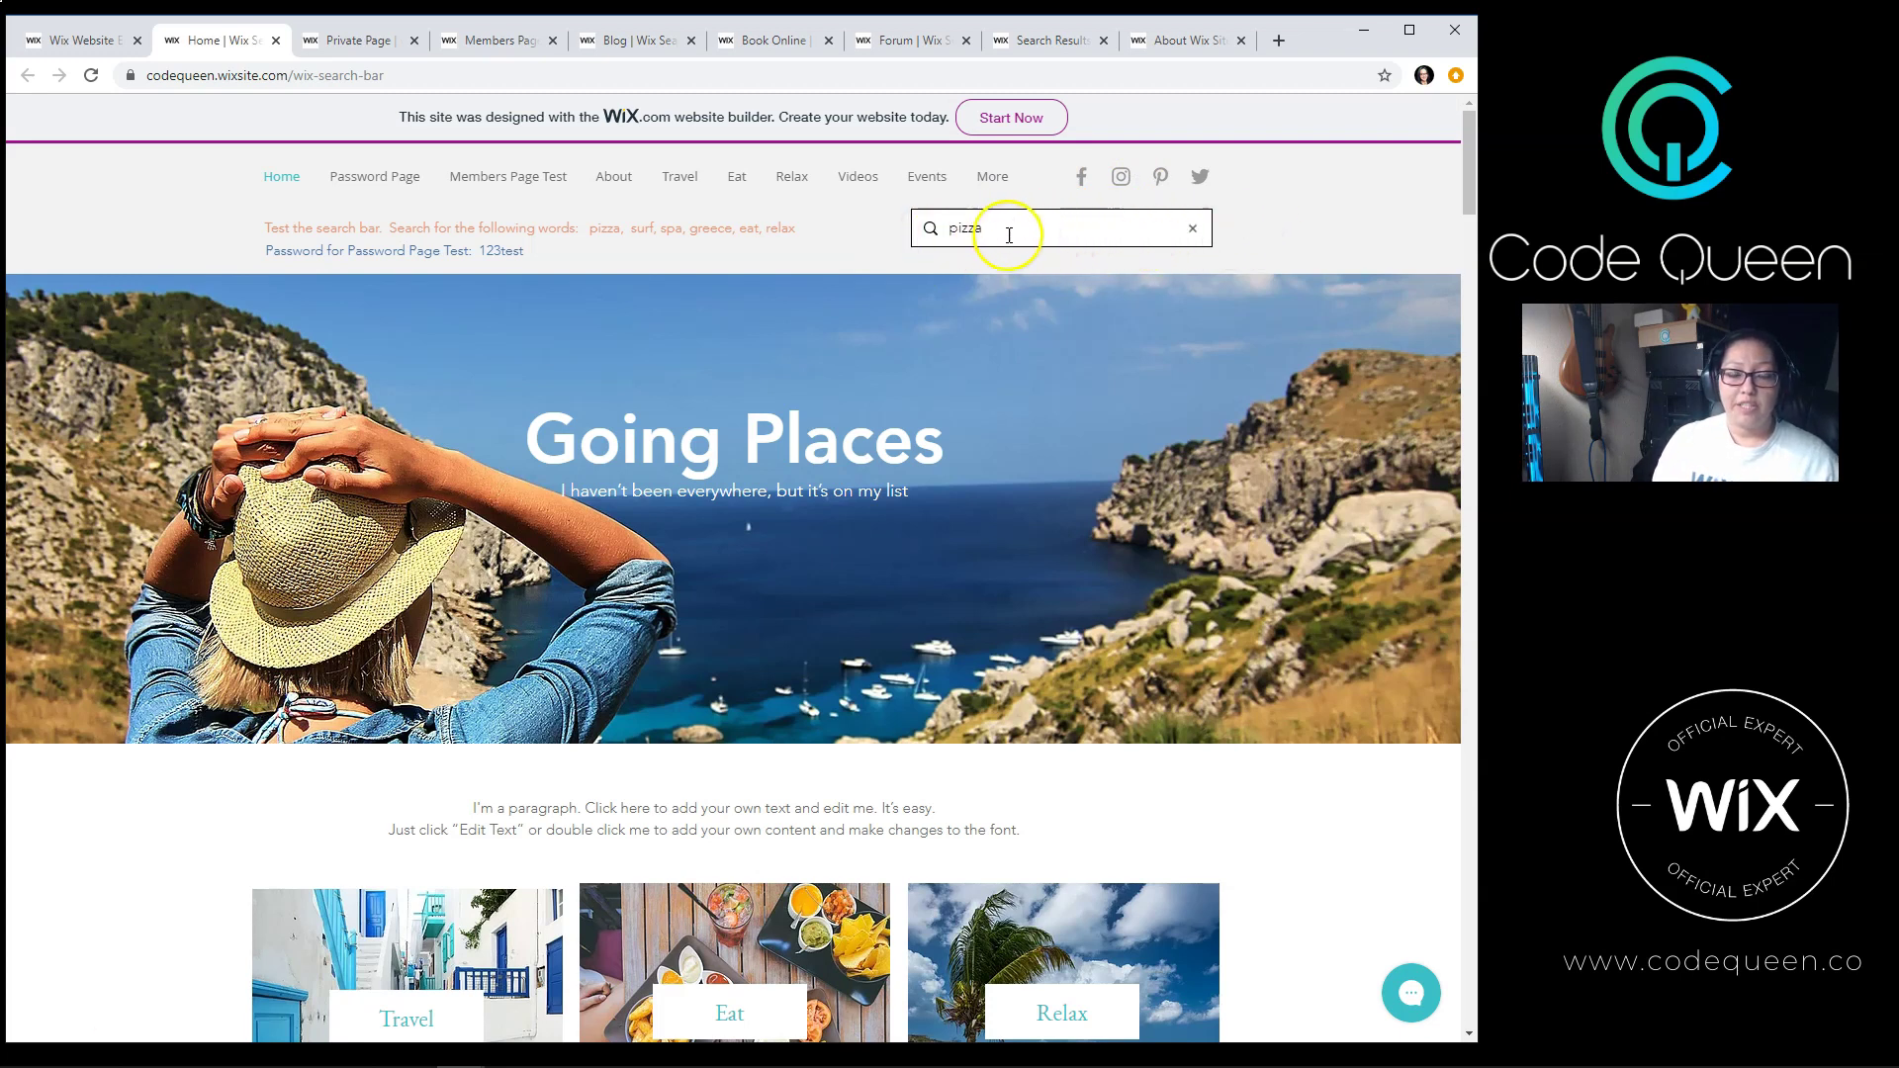
key("Return")
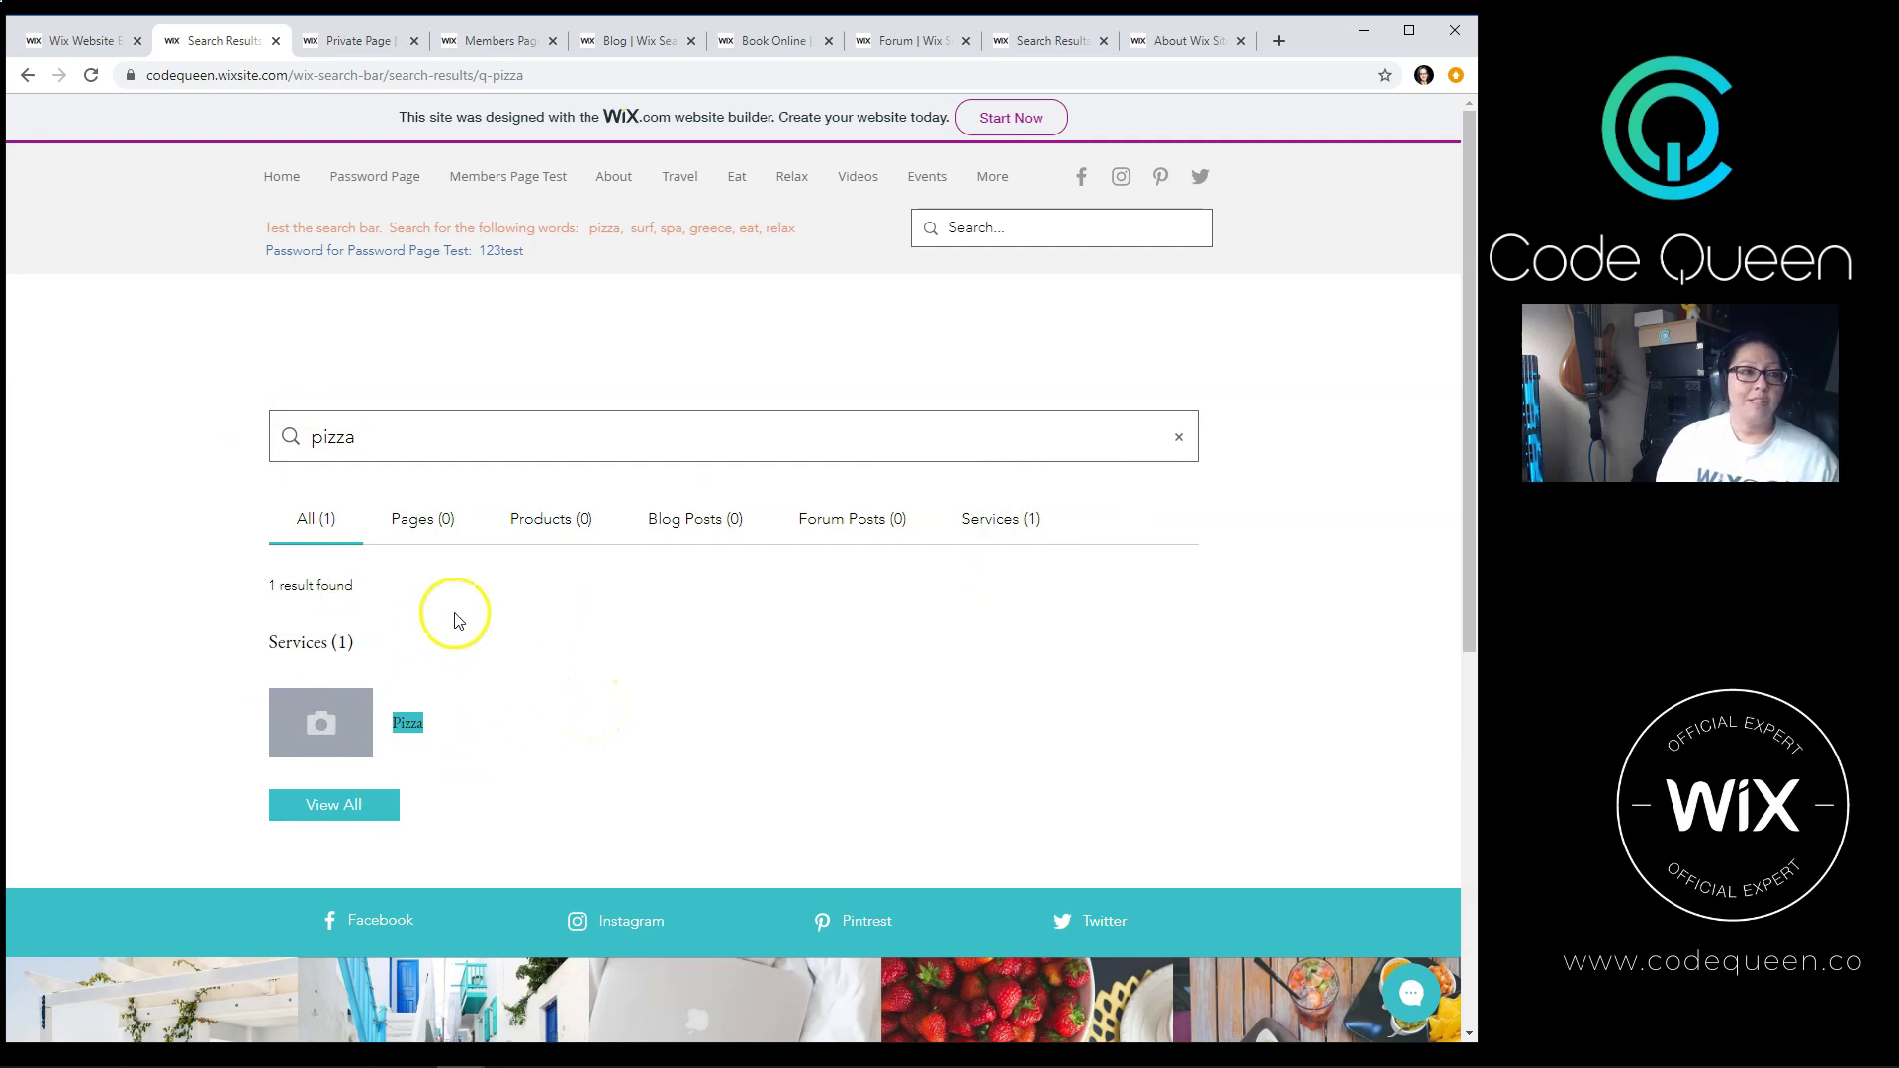
Step: Change the search term in the page address from pizza to spa and load it
left_click(516, 84)
double_click(530, 77)
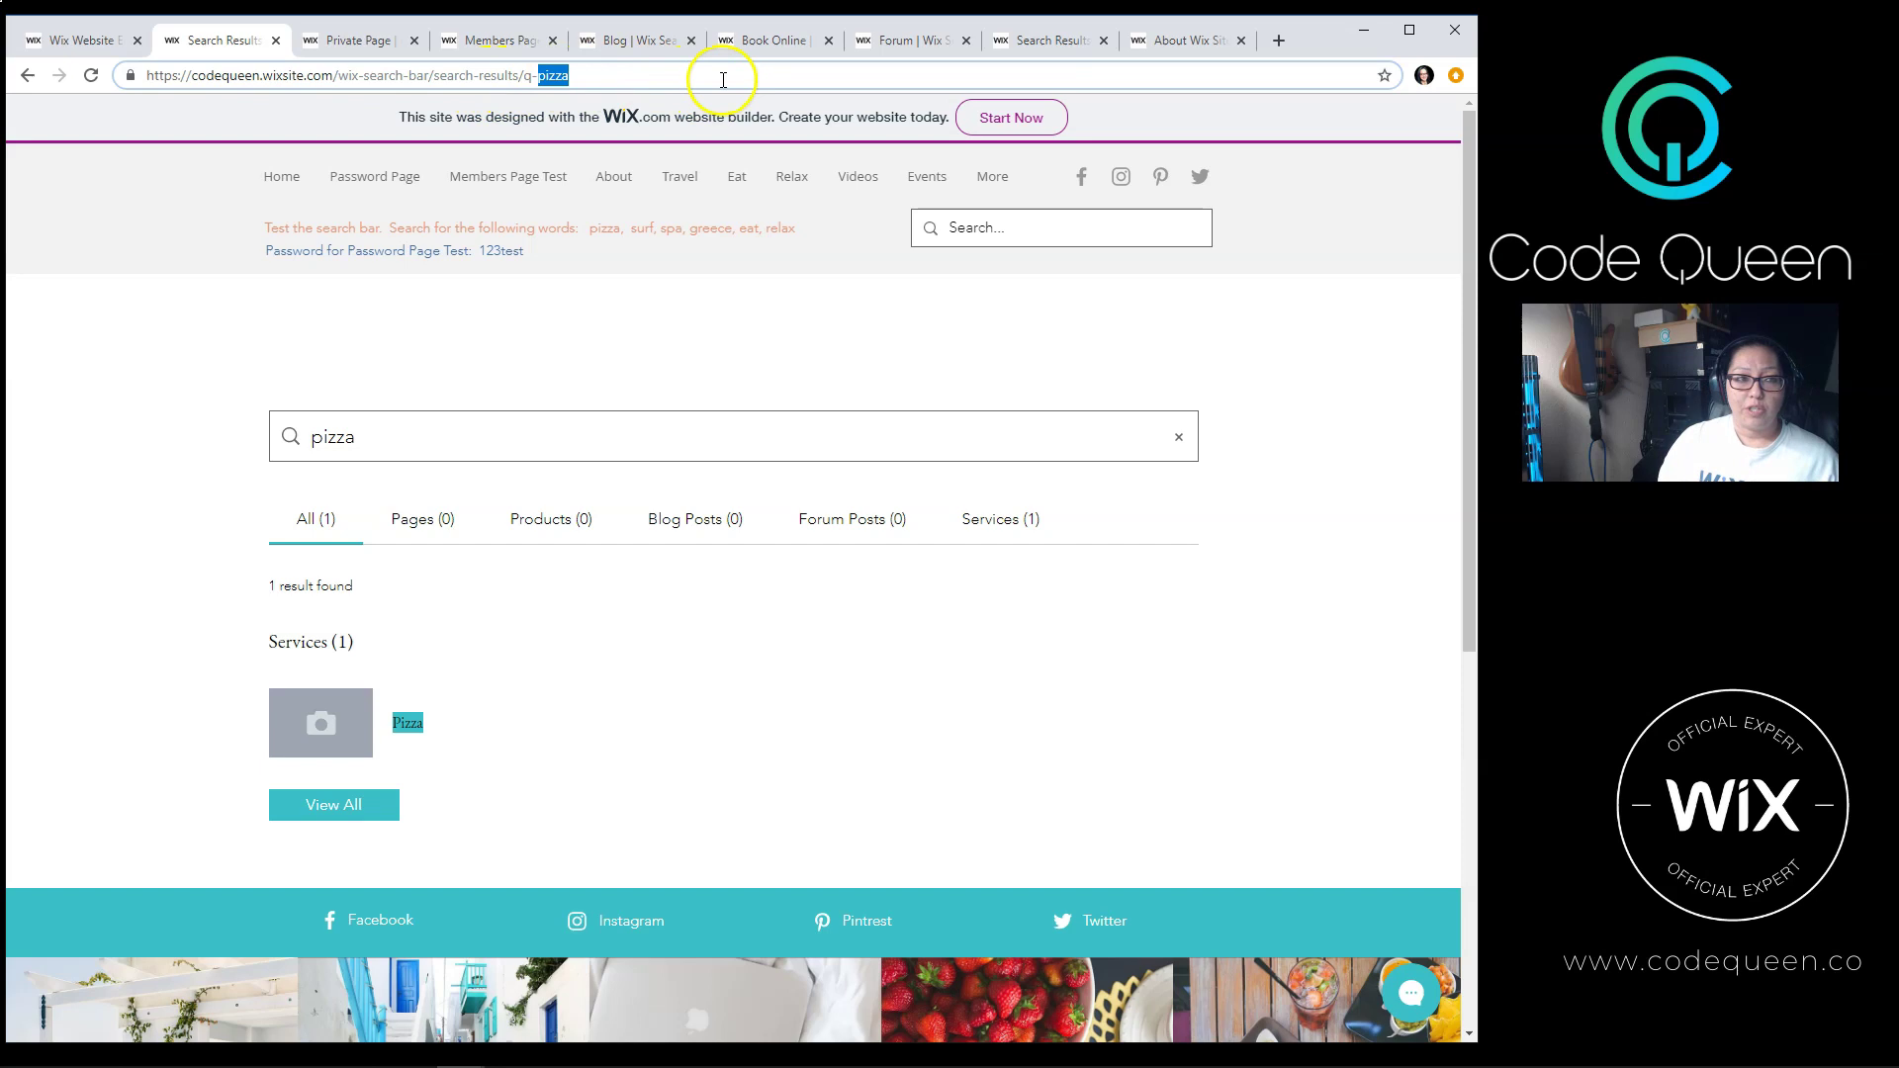
type("spa")
key("Return")
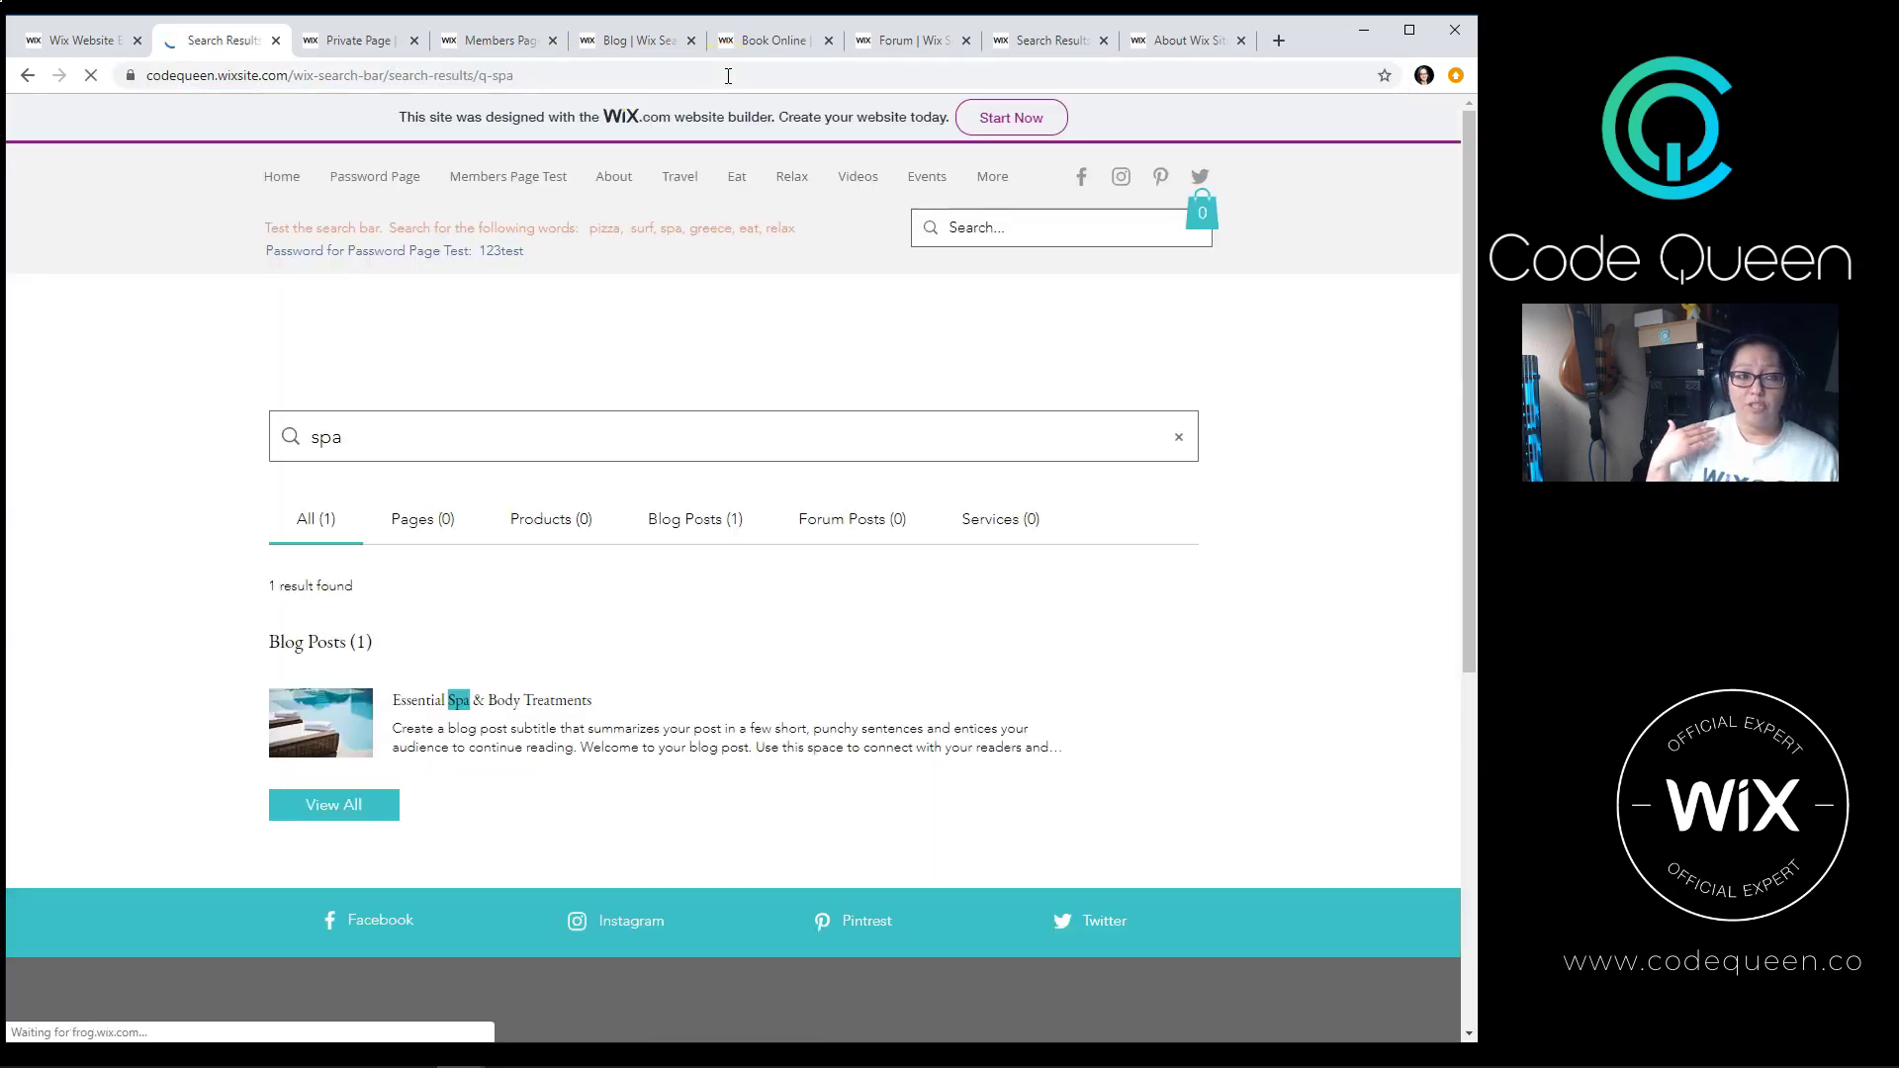
Step: Return to the pizza results, filter to Services and open the Pizza service
left_click(28, 75)
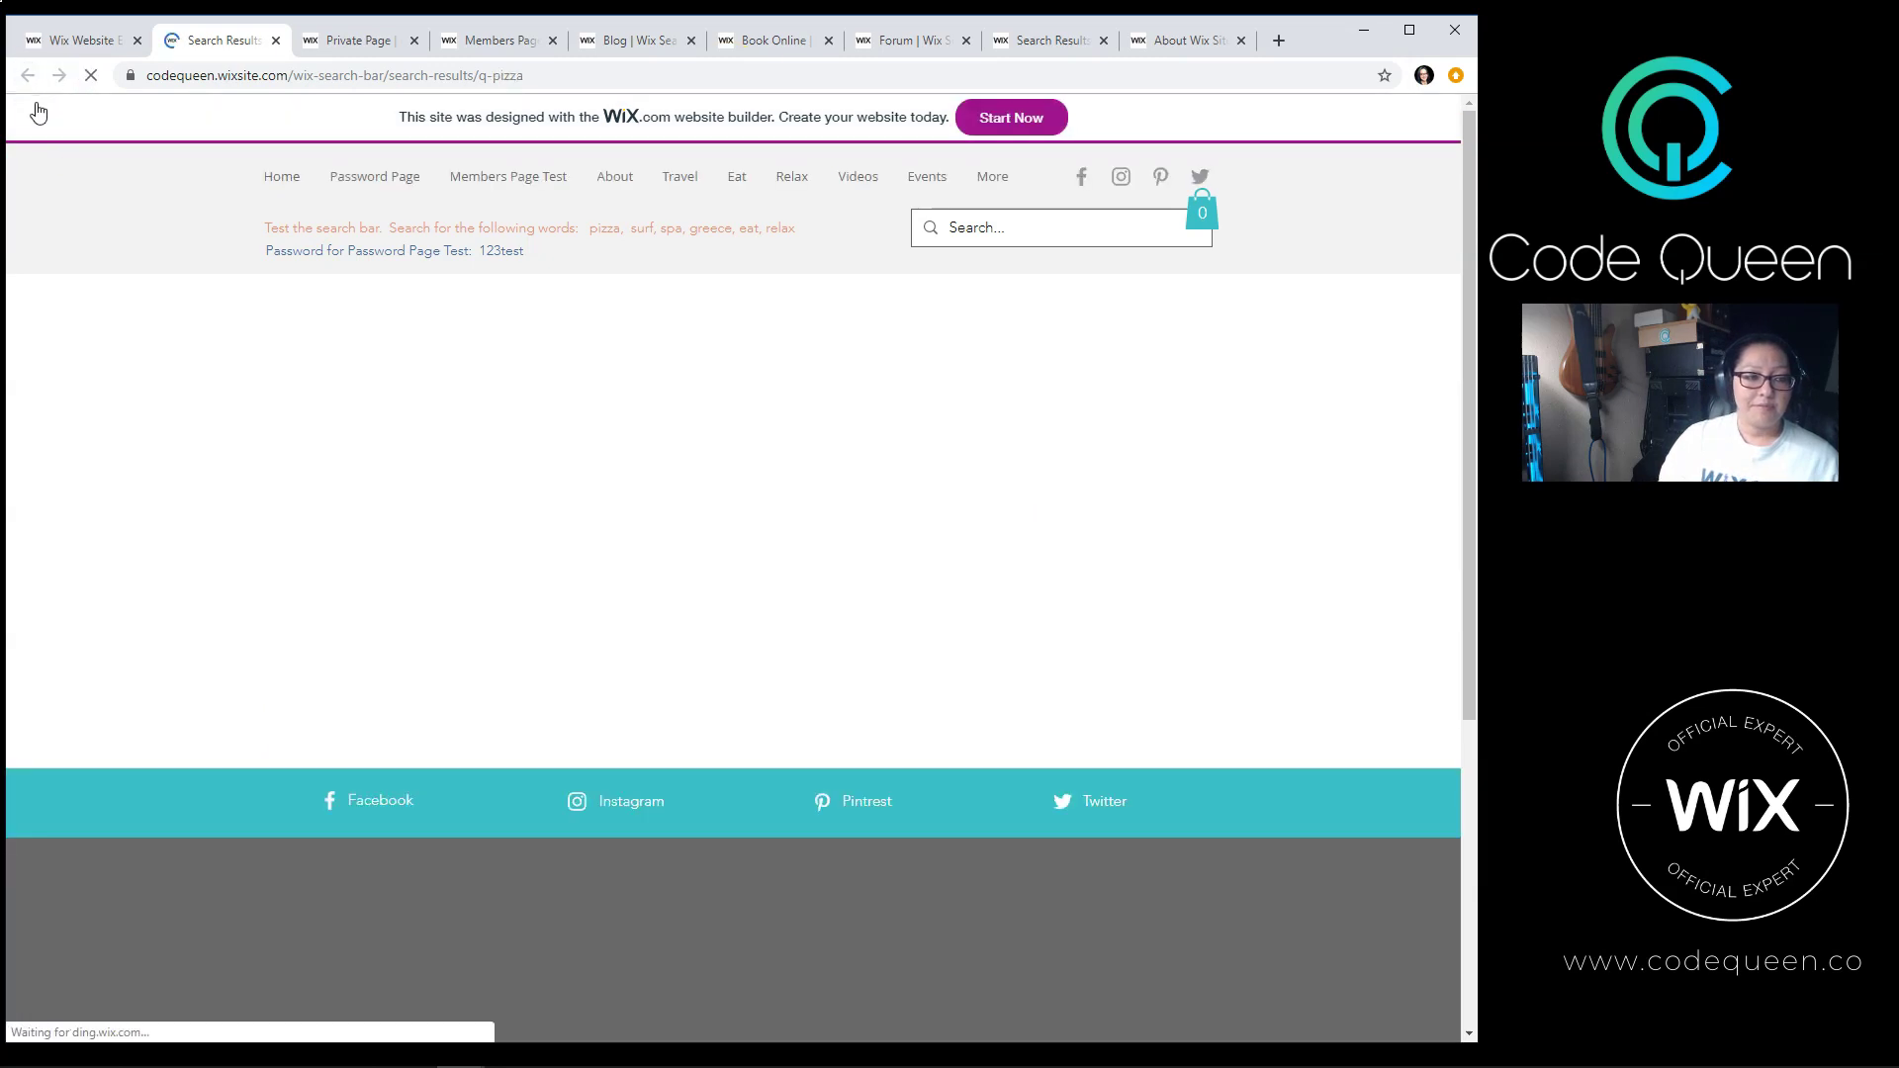
left_click(586, 760)
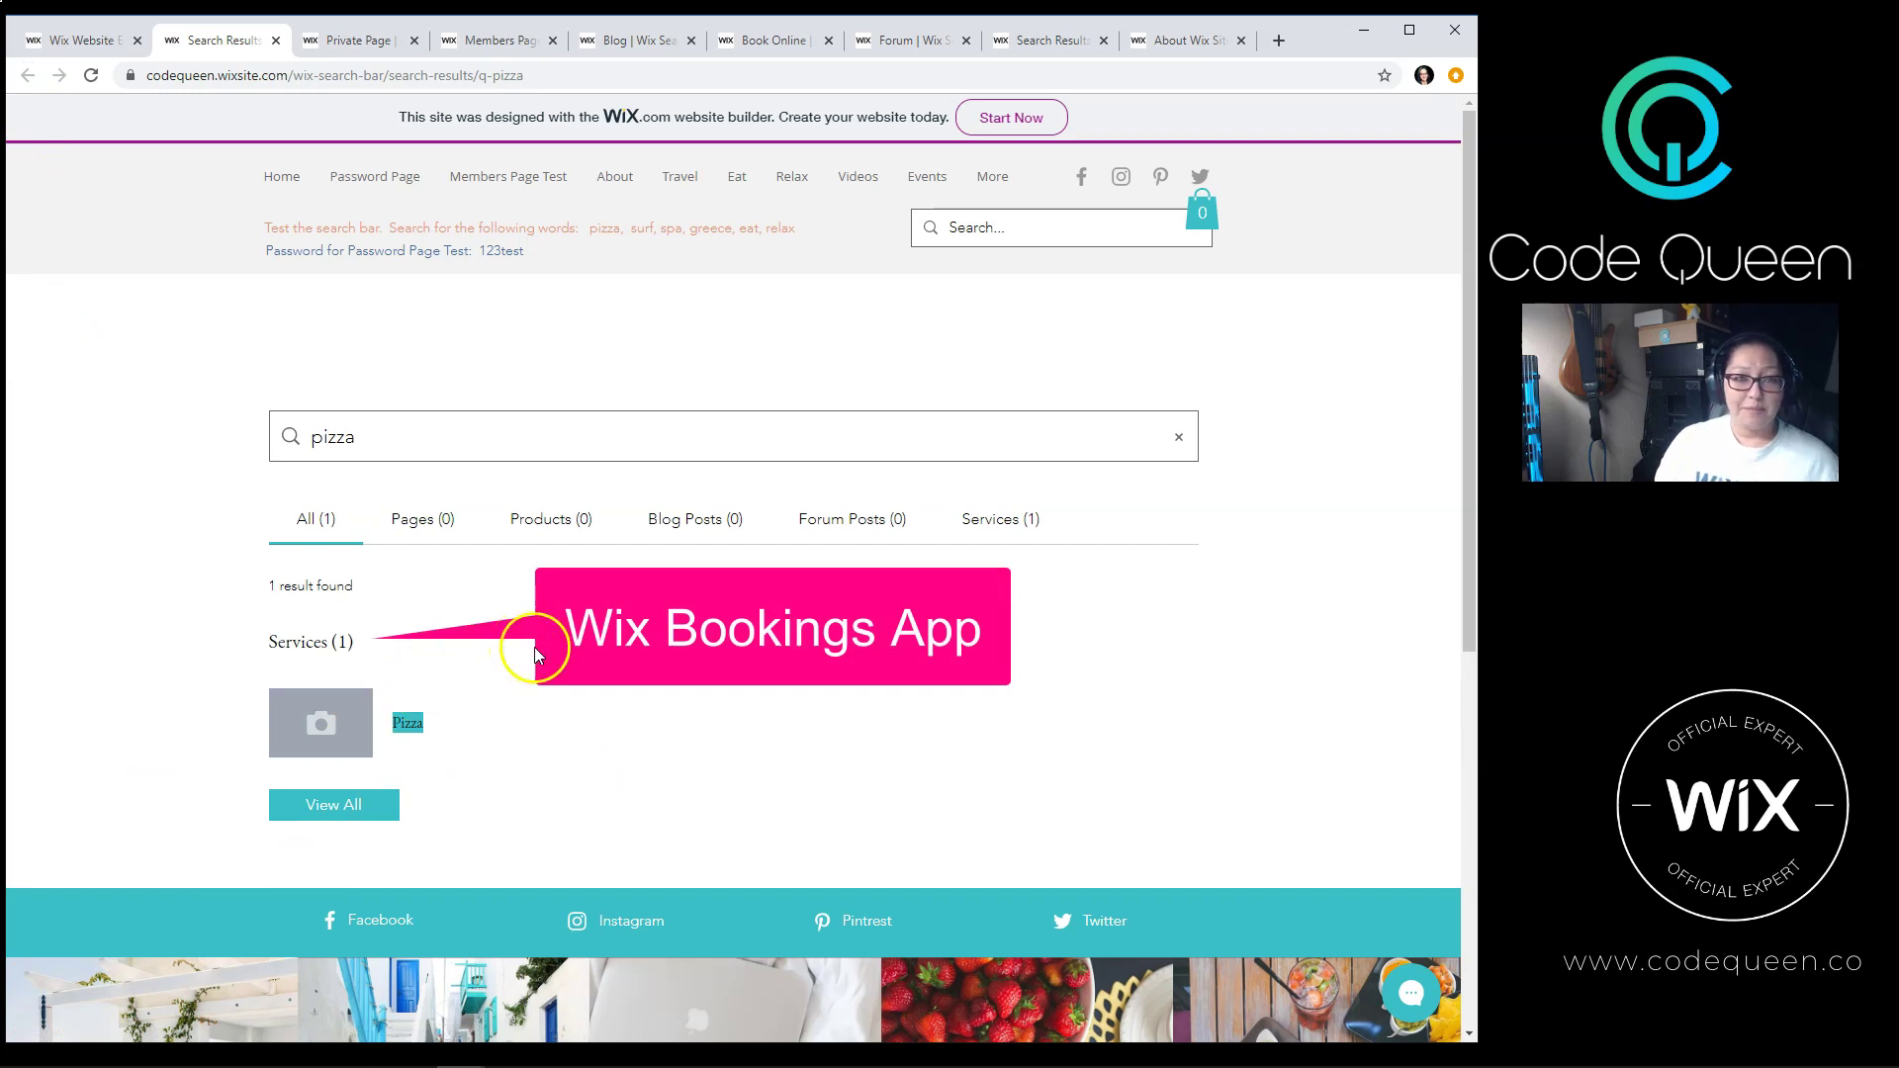
left_click(283, 649)
left_click(498, 692)
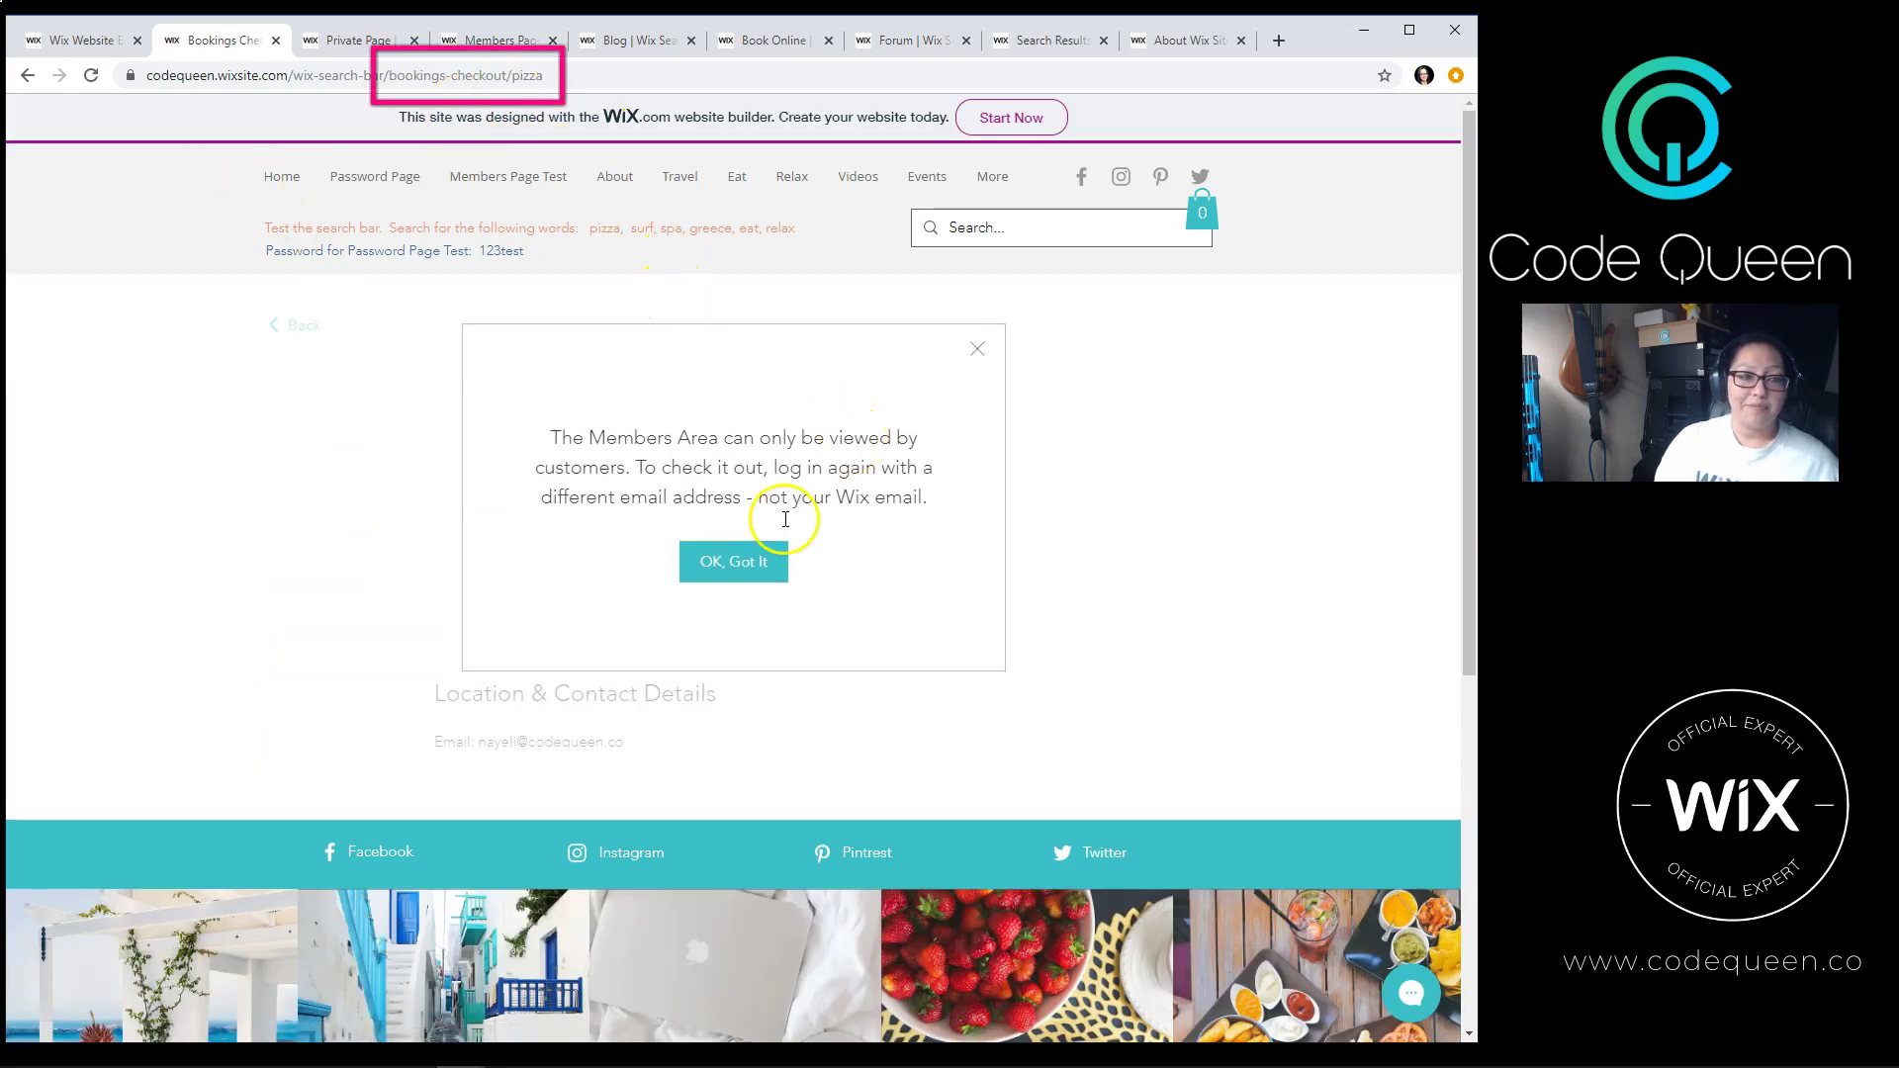
Step: Dismiss the Members Area notice and highlight the Pizza title and 'Testing pizza search' description
left_click(777, 560)
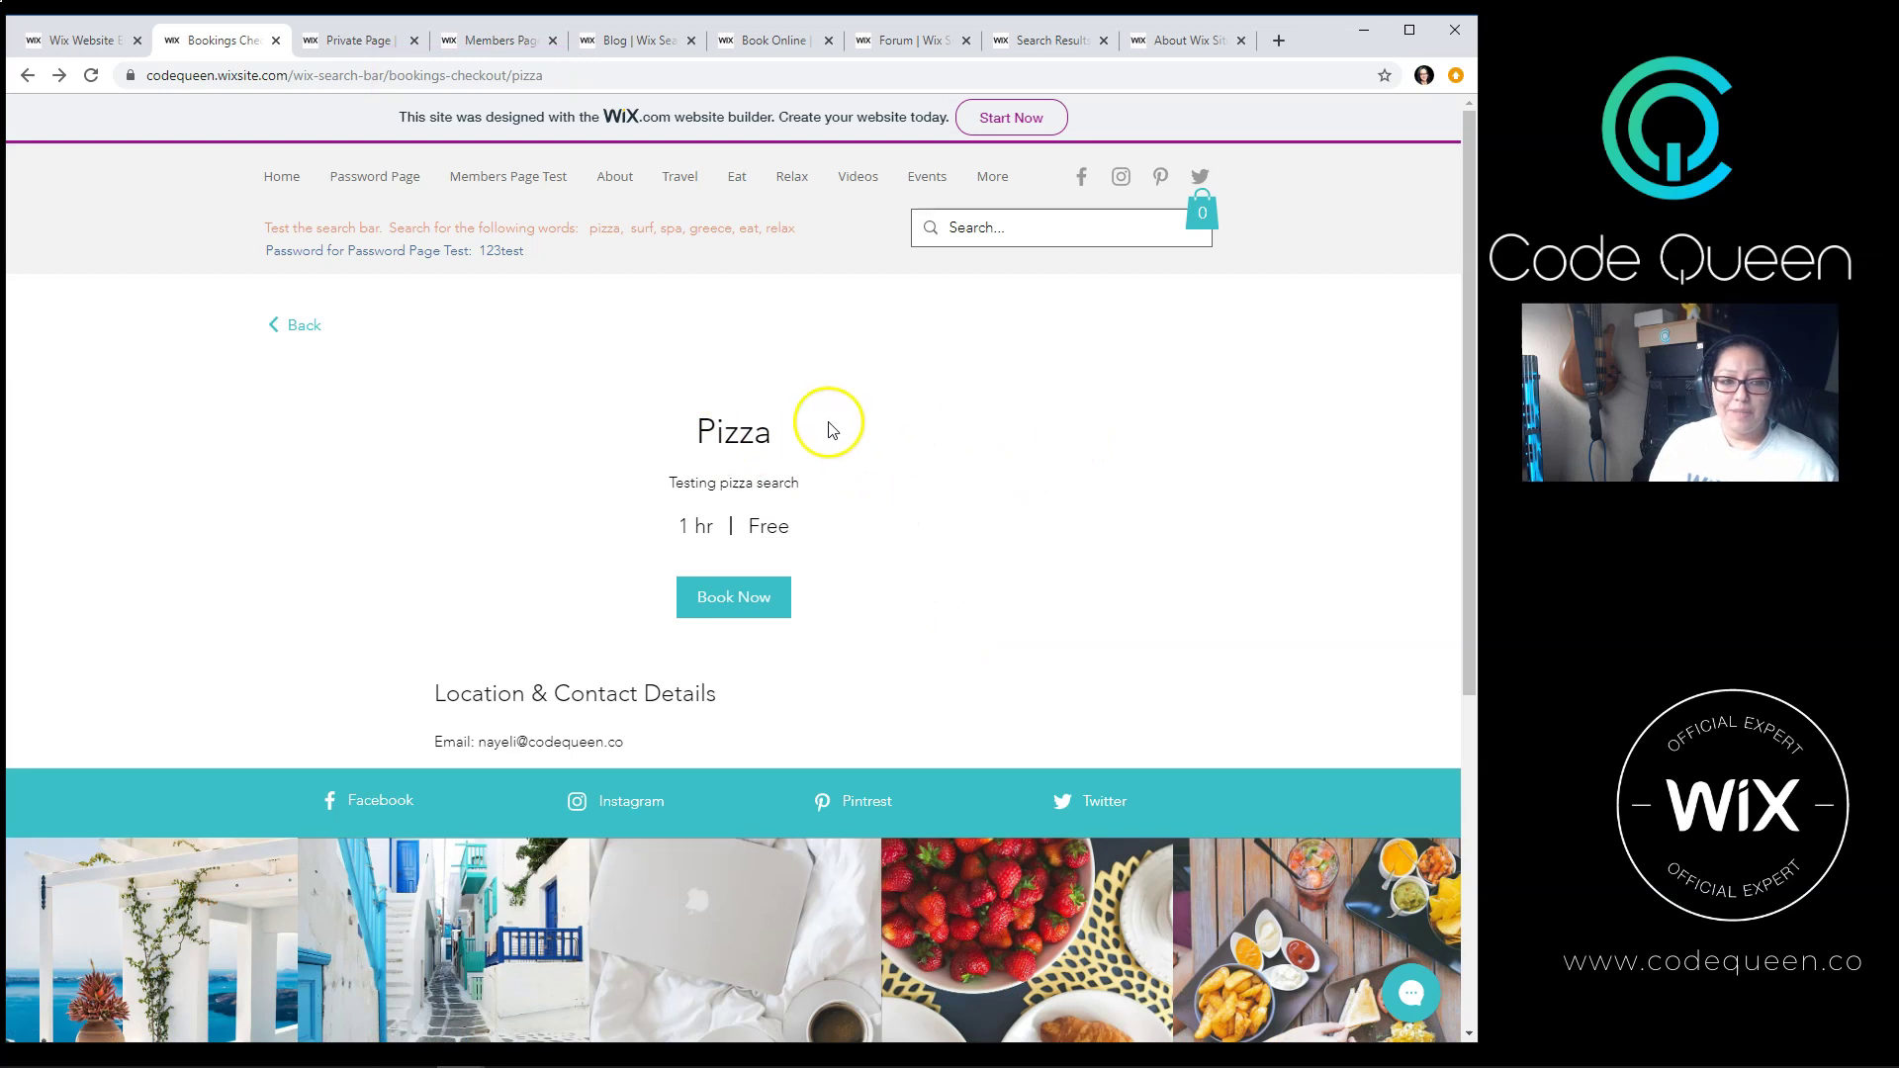
left_click_drag(827, 422, 727, 423)
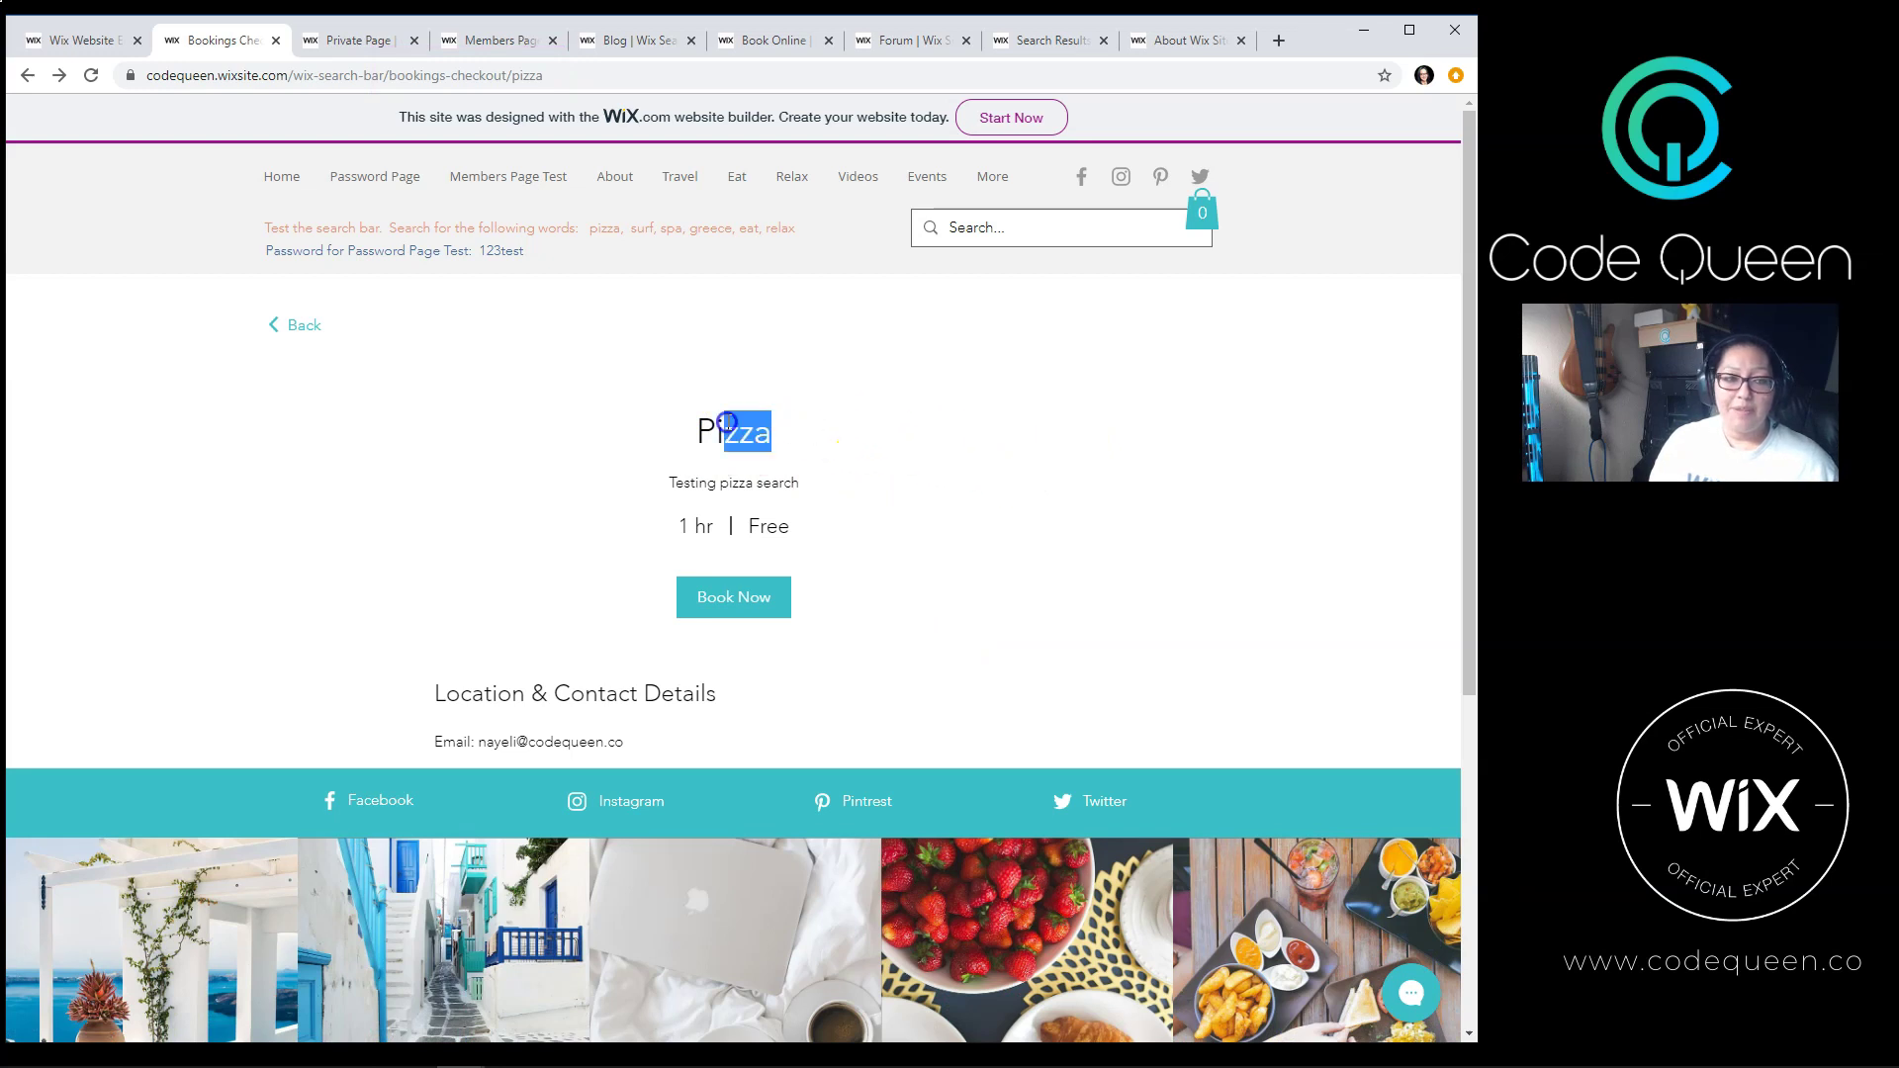
left_click_drag(861, 499, 682, 481)
left_click(910, 415)
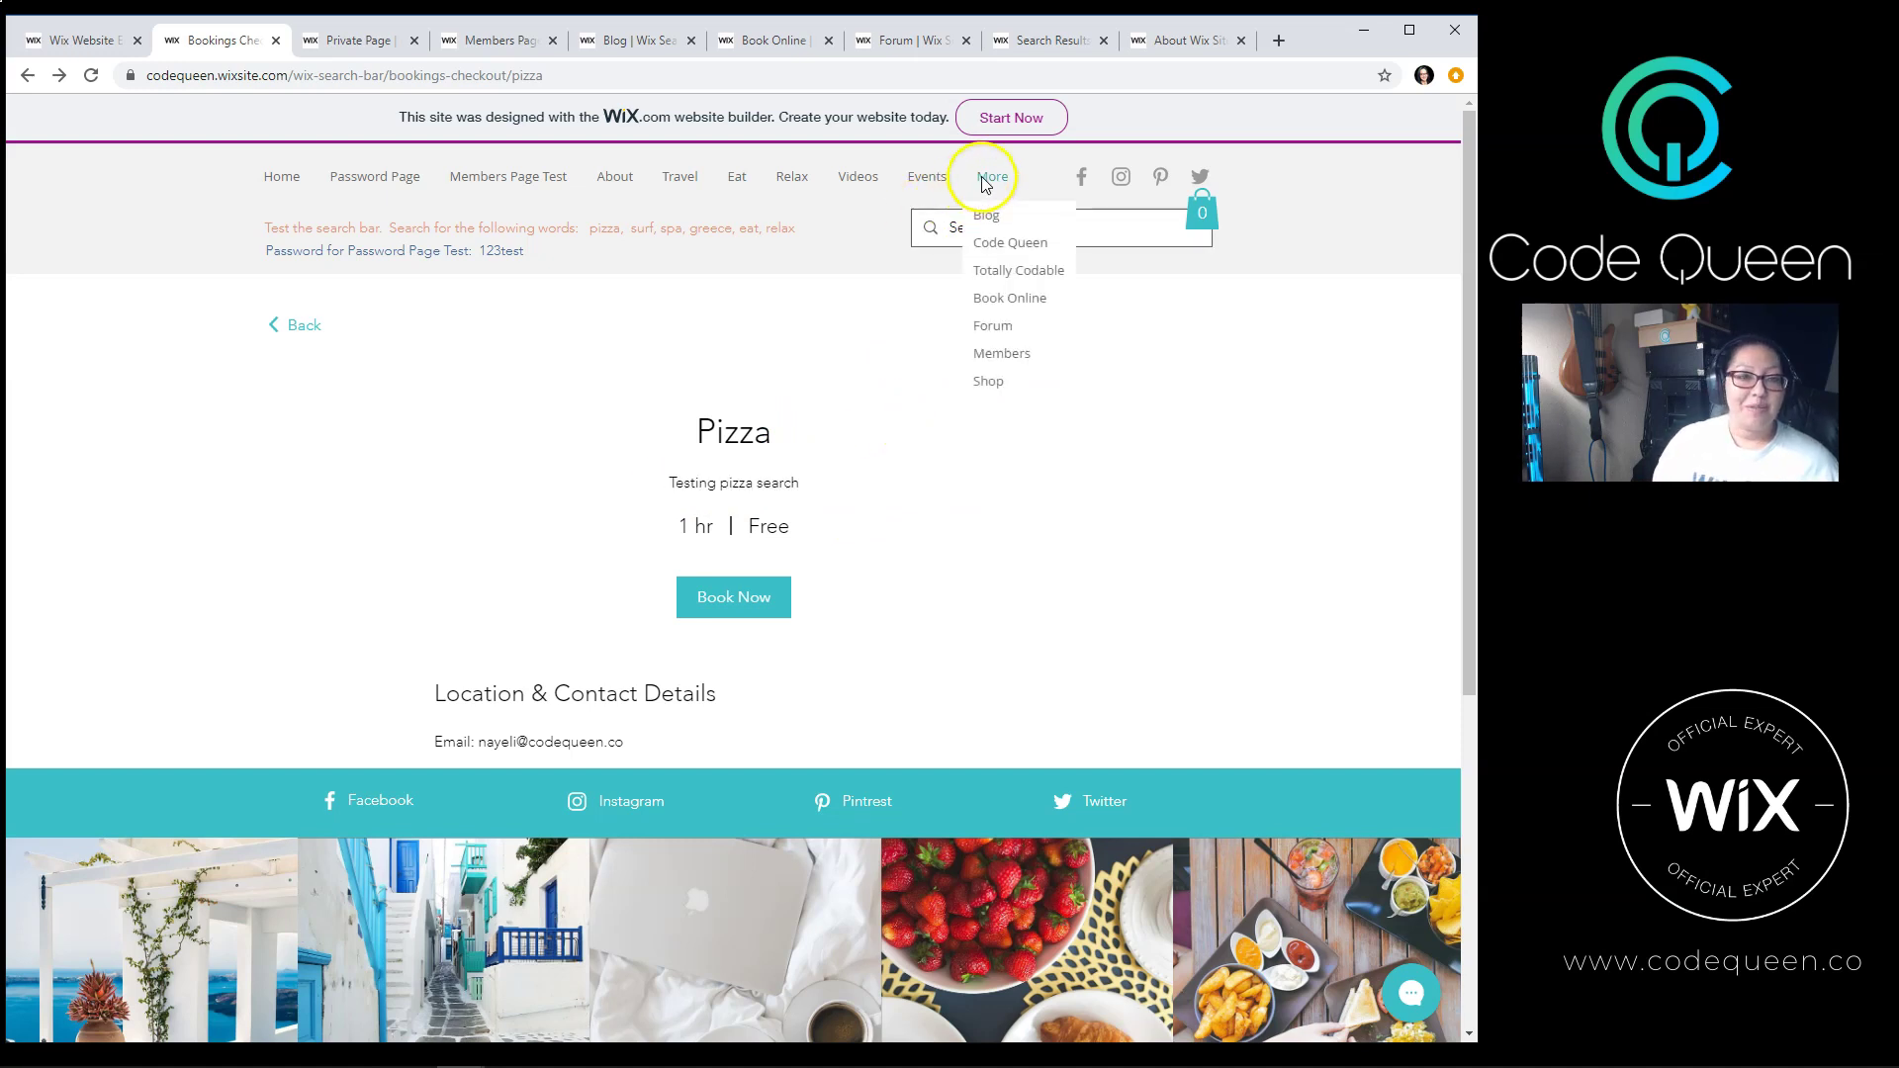
Step: Browse the Forum's Tacos and Food category, then search the site for 'tacos water'
left_click(918, 55)
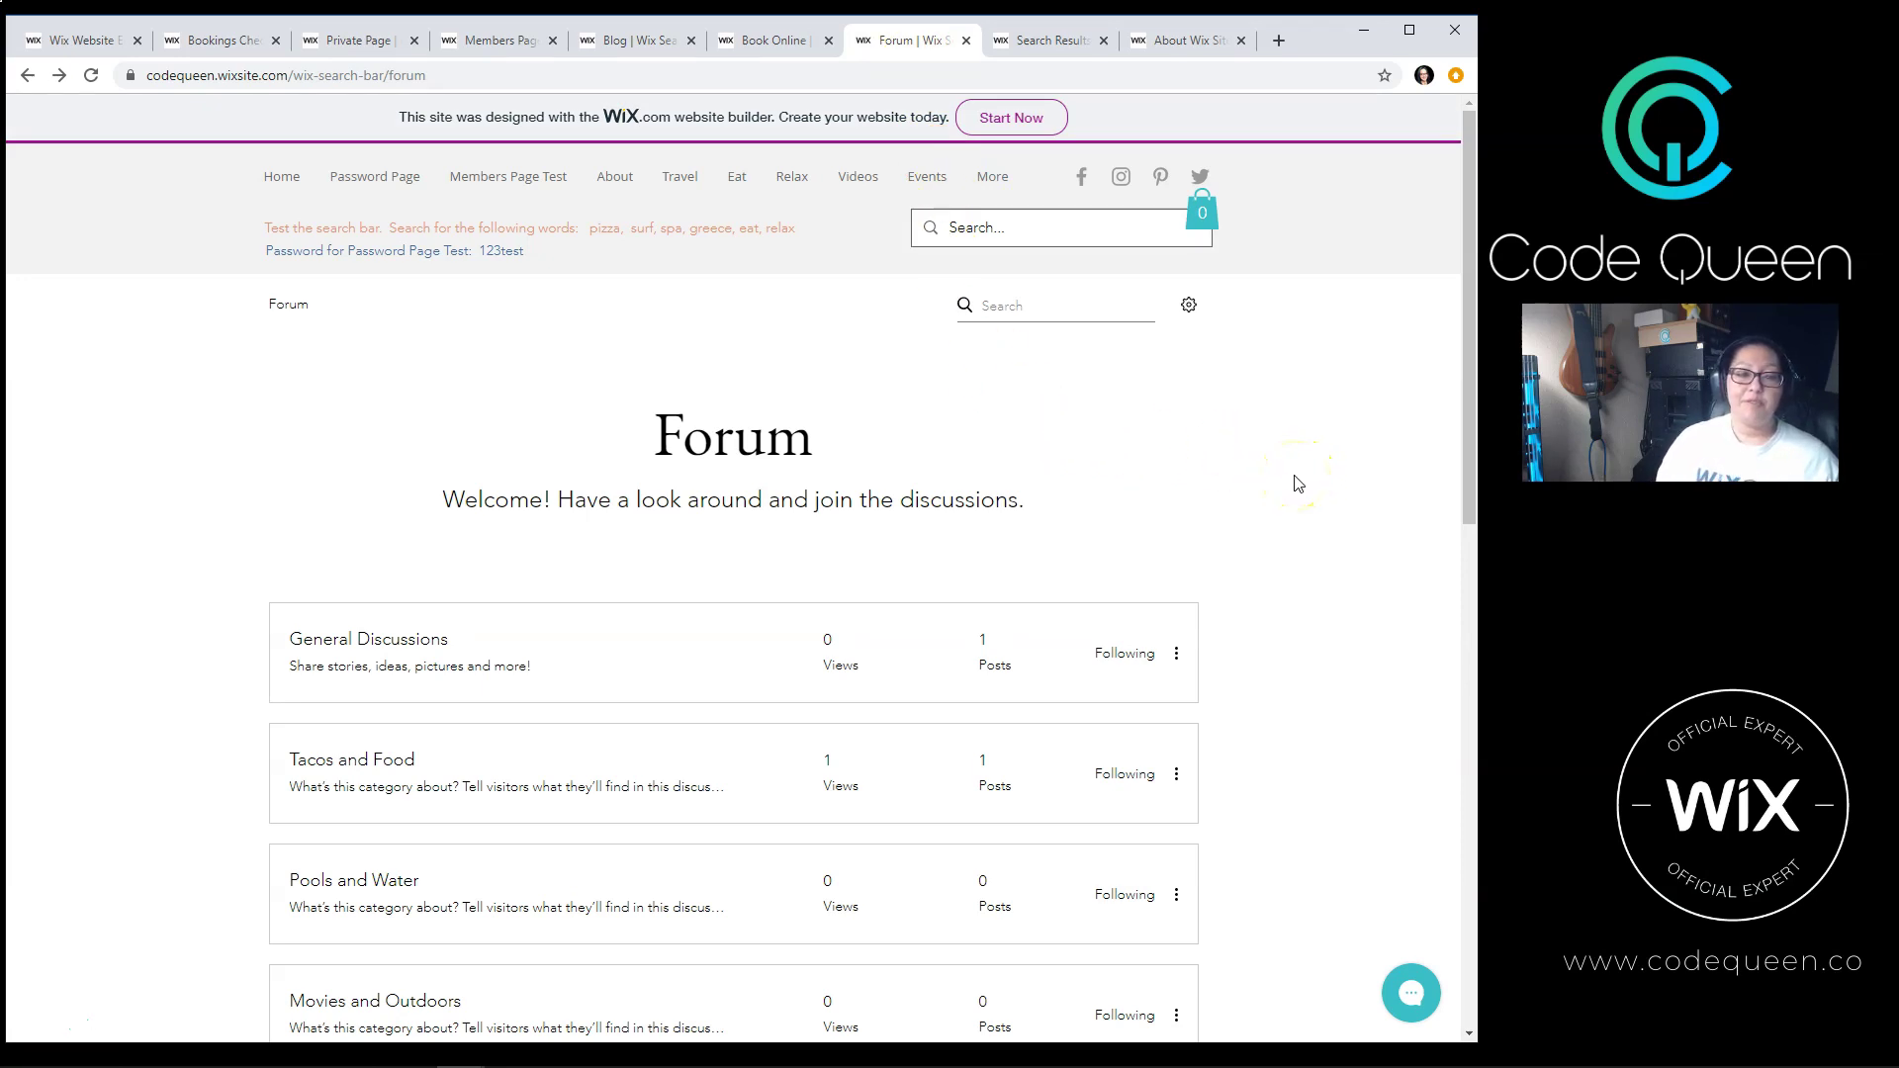
scroll(1304, 480, "down", 1)
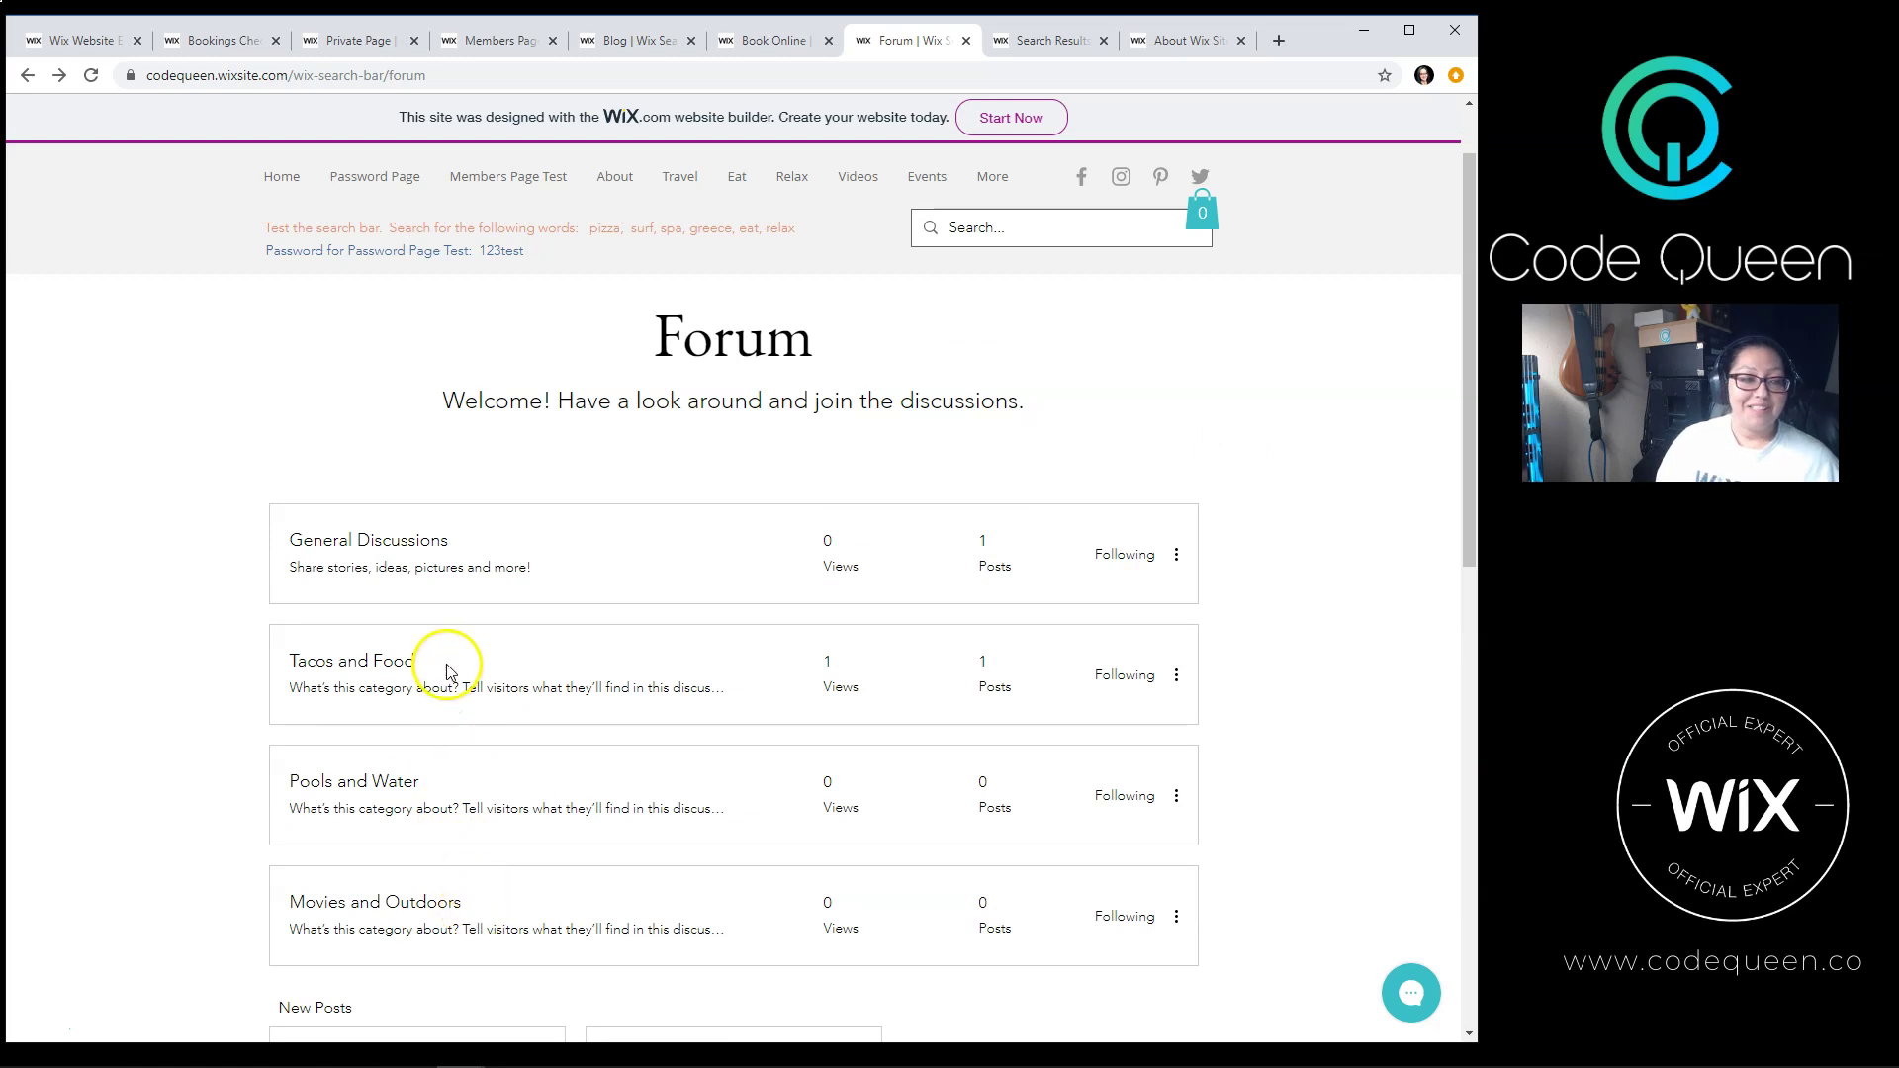
left_click(313, 677)
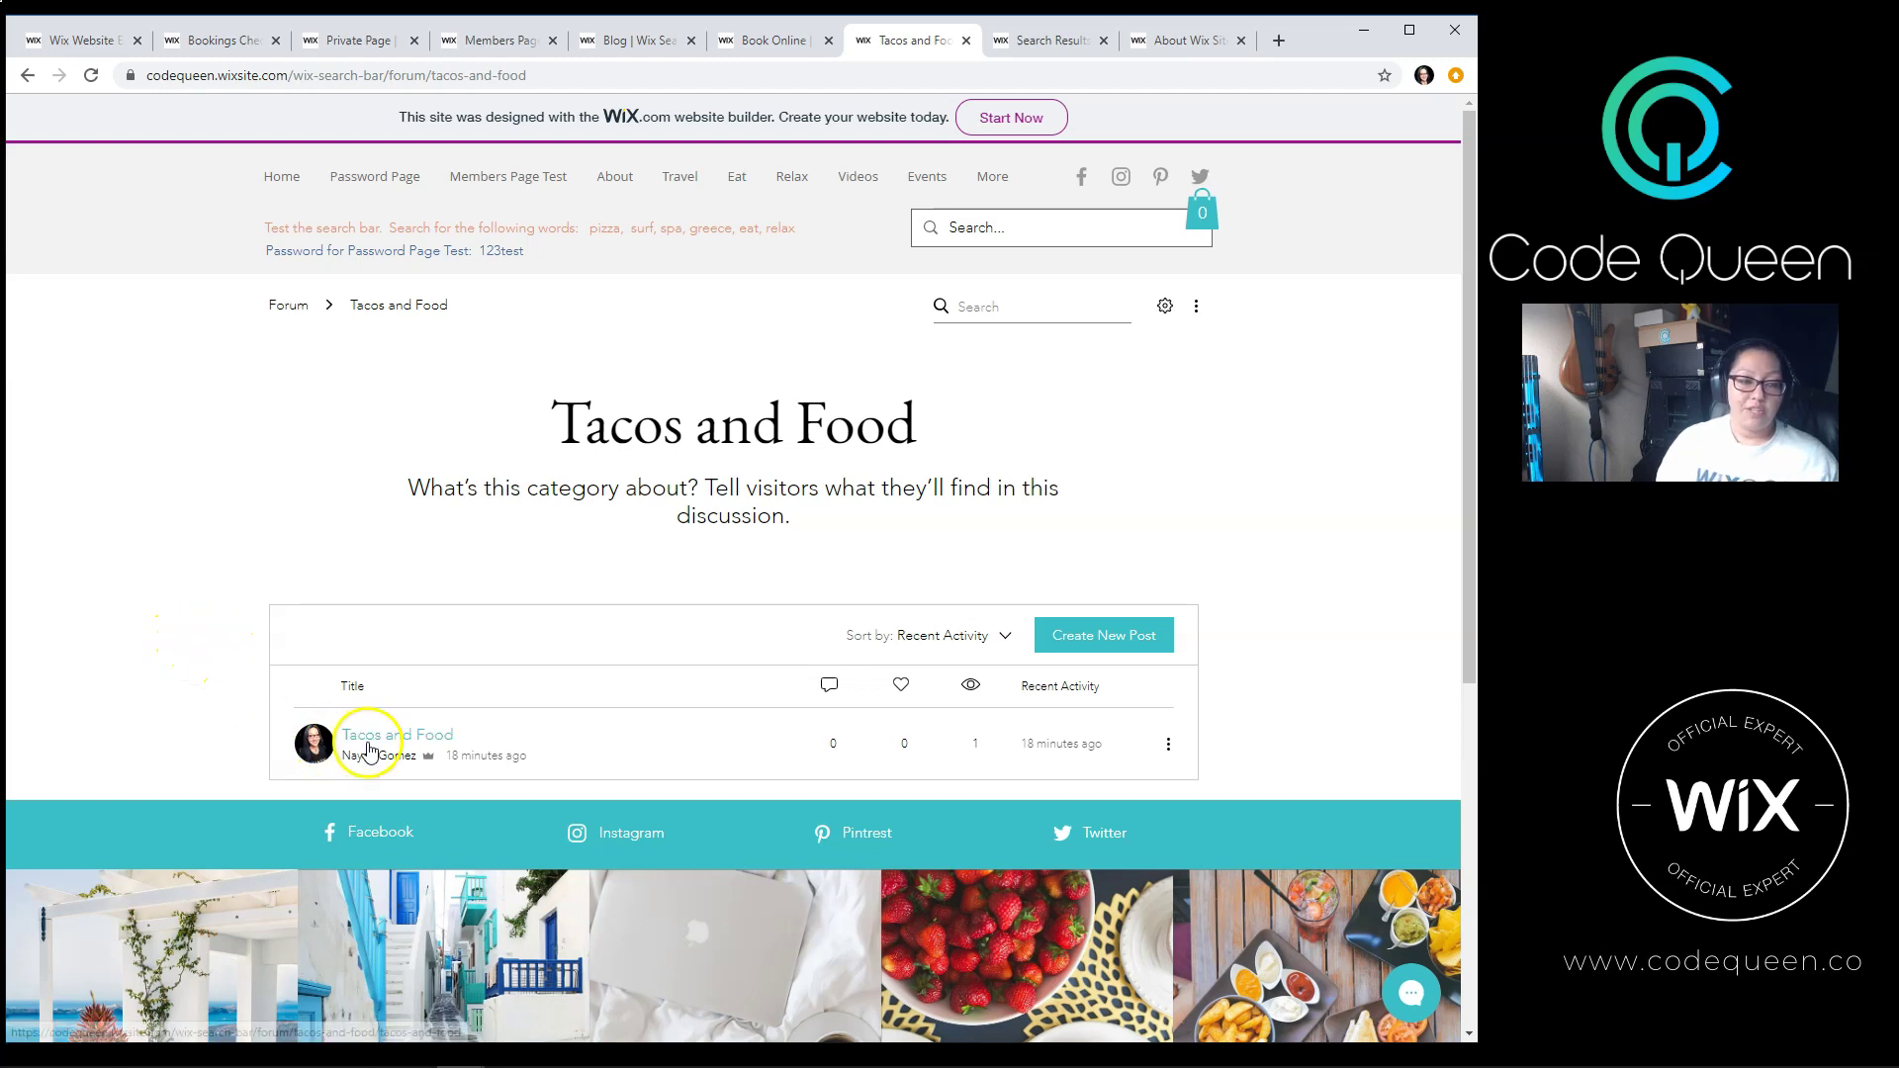
left_click(26, 75)
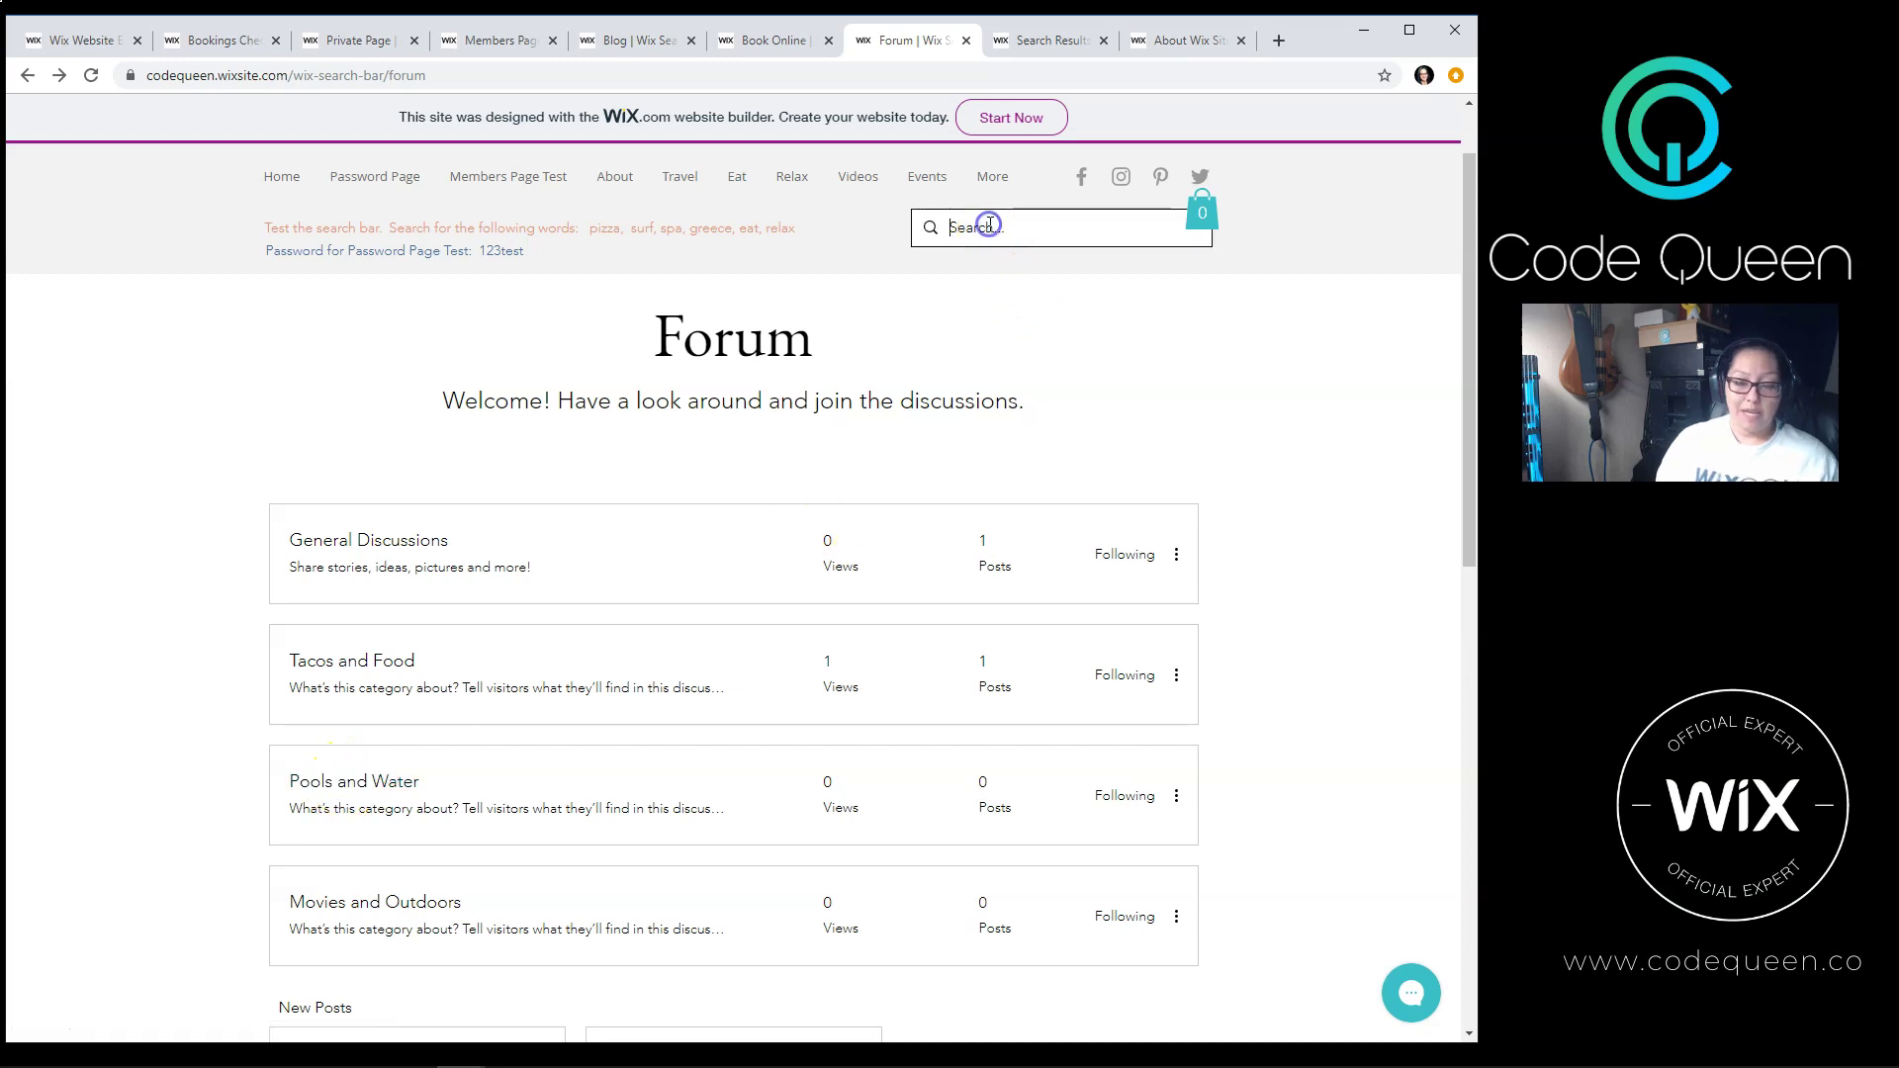
type("water")
key("Return")
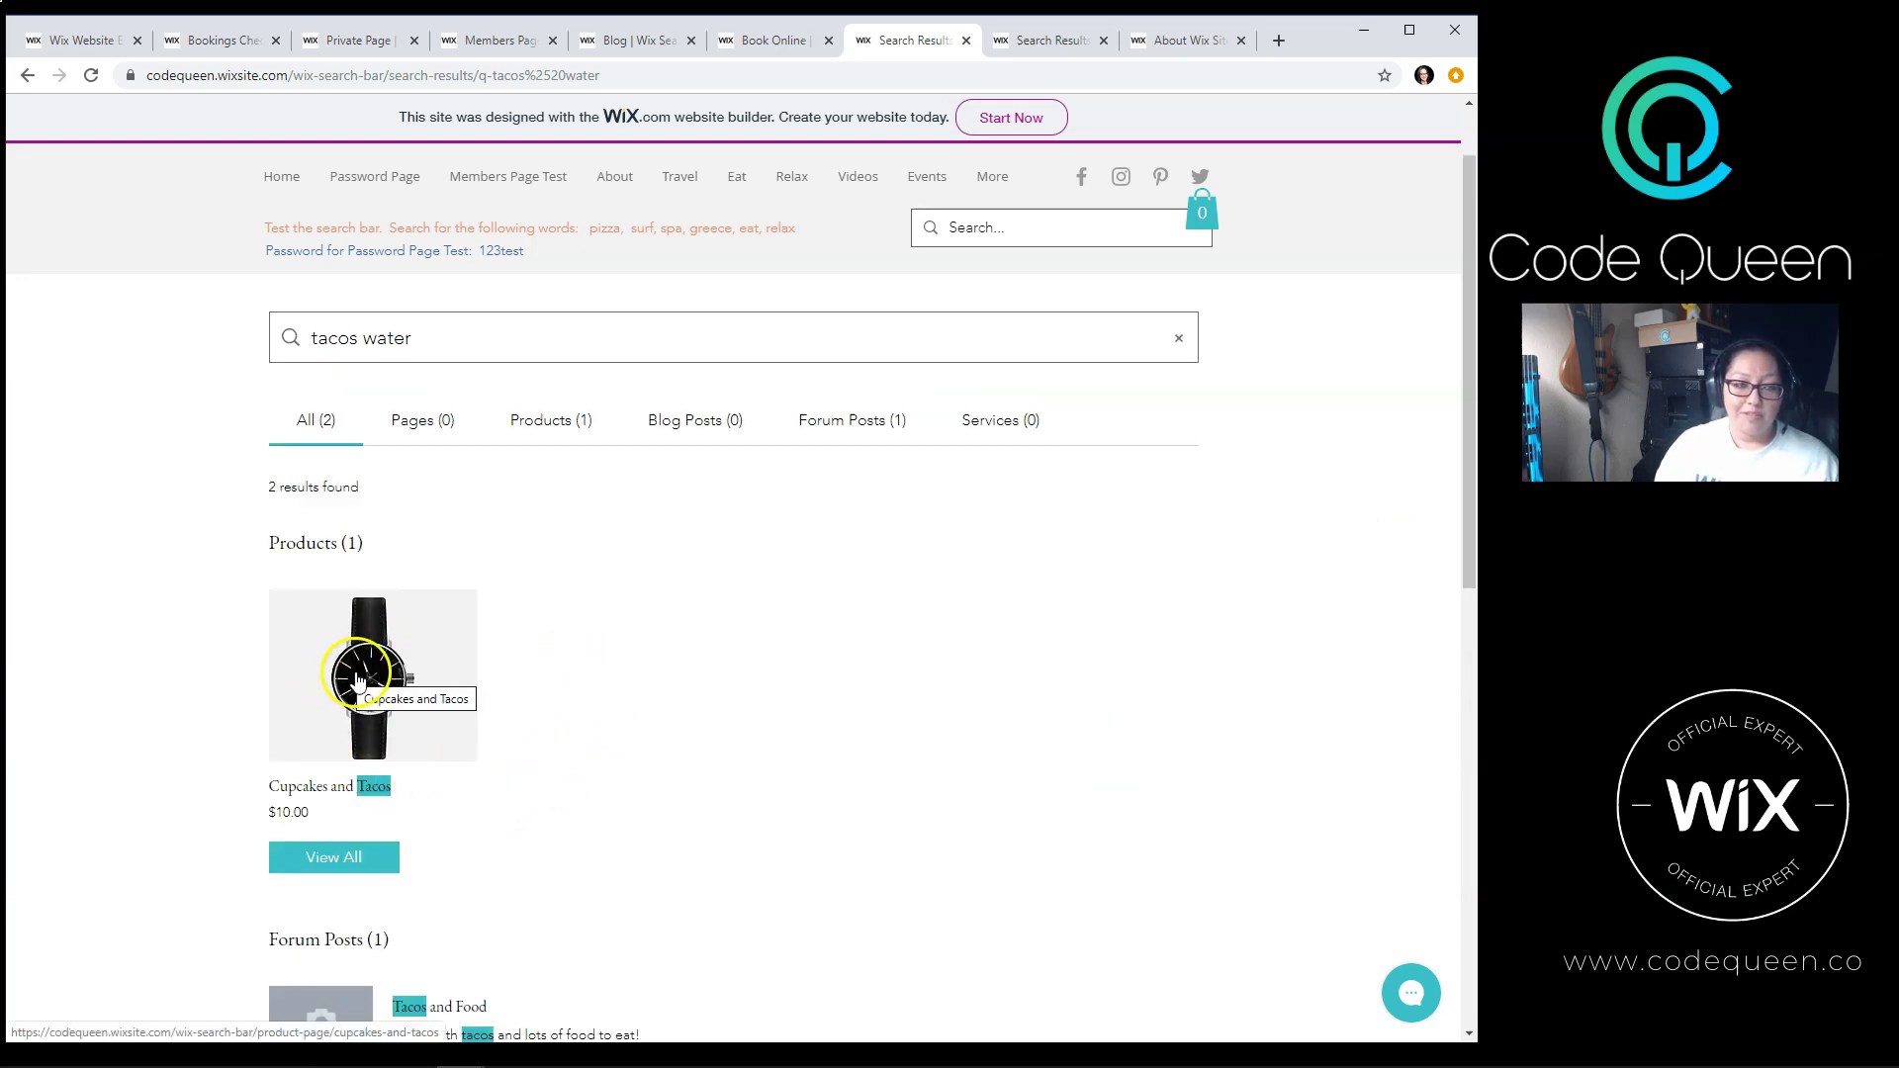
Step: Filter the 'tacos water' results to Products and open the Cupcakes and Tacos product
scroll(346, 673, "down", 1)
scroll(515, 881, "down", 1)
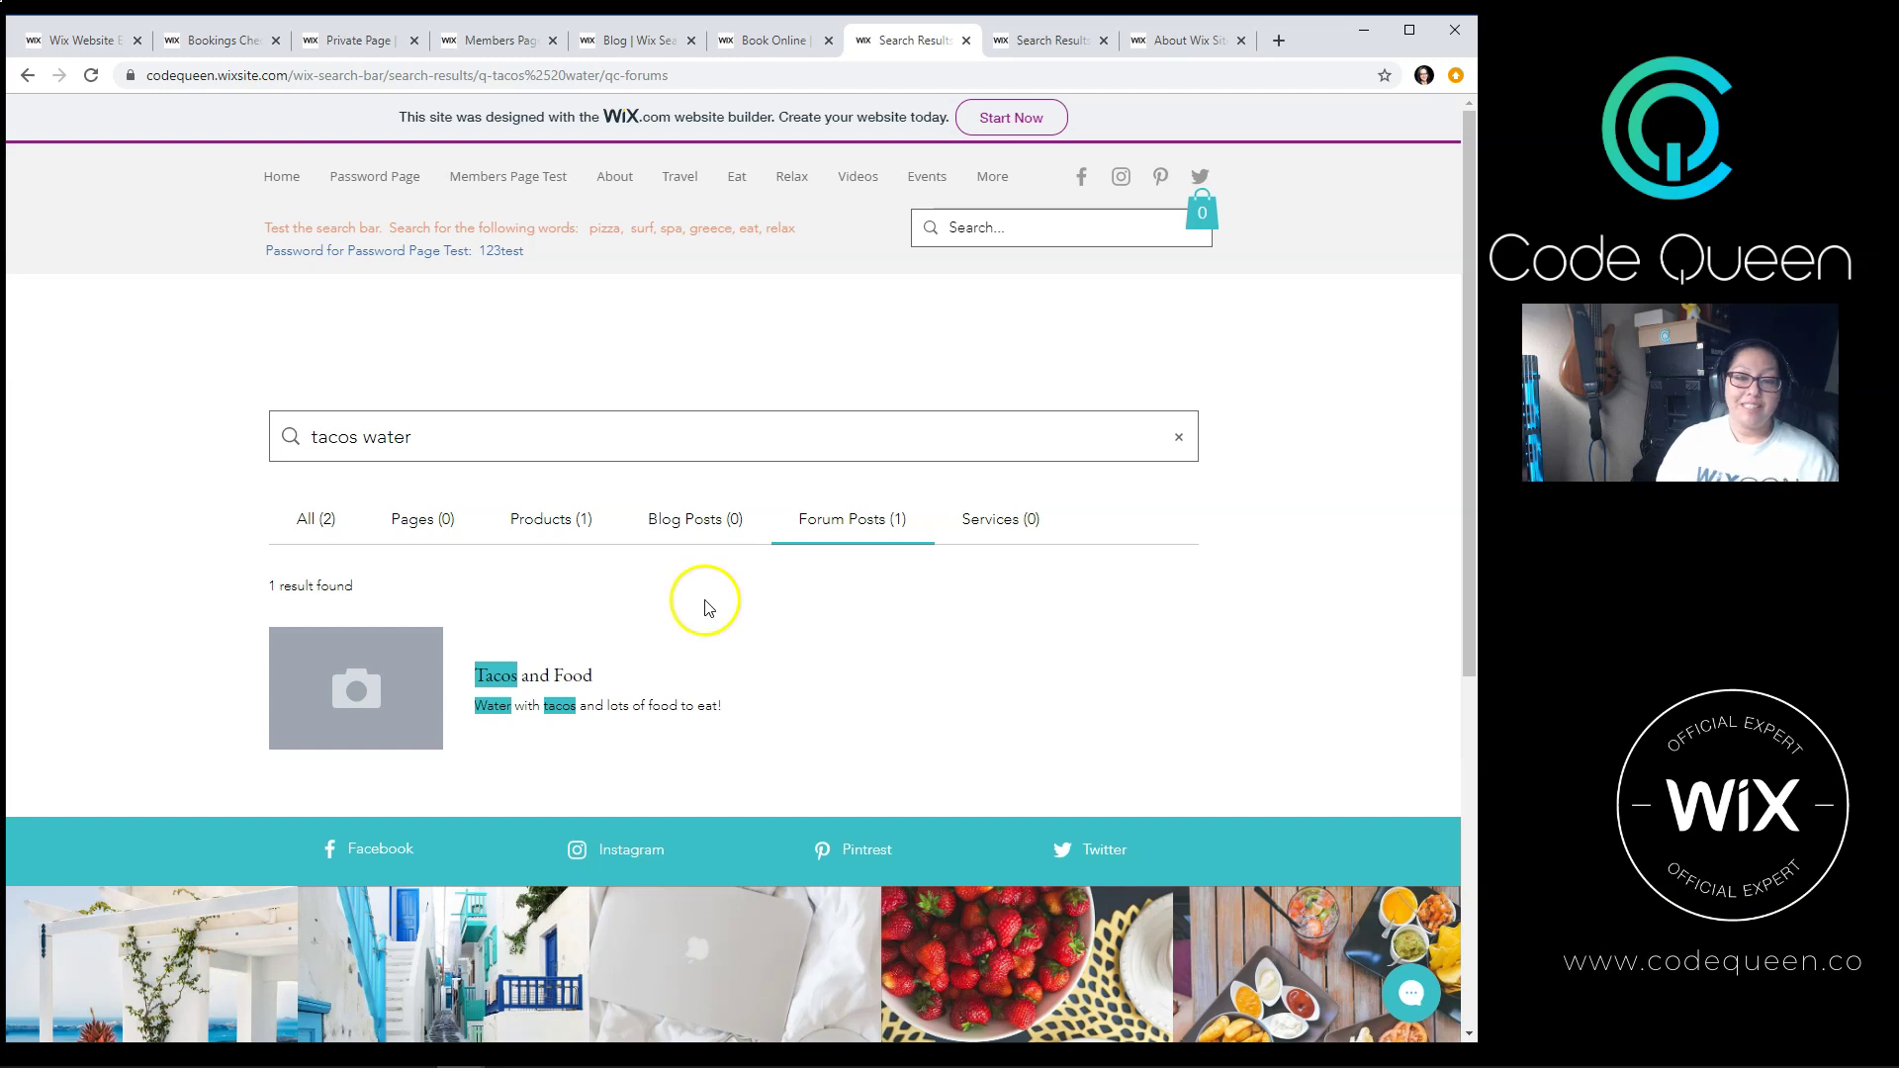
left_click(544, 520)
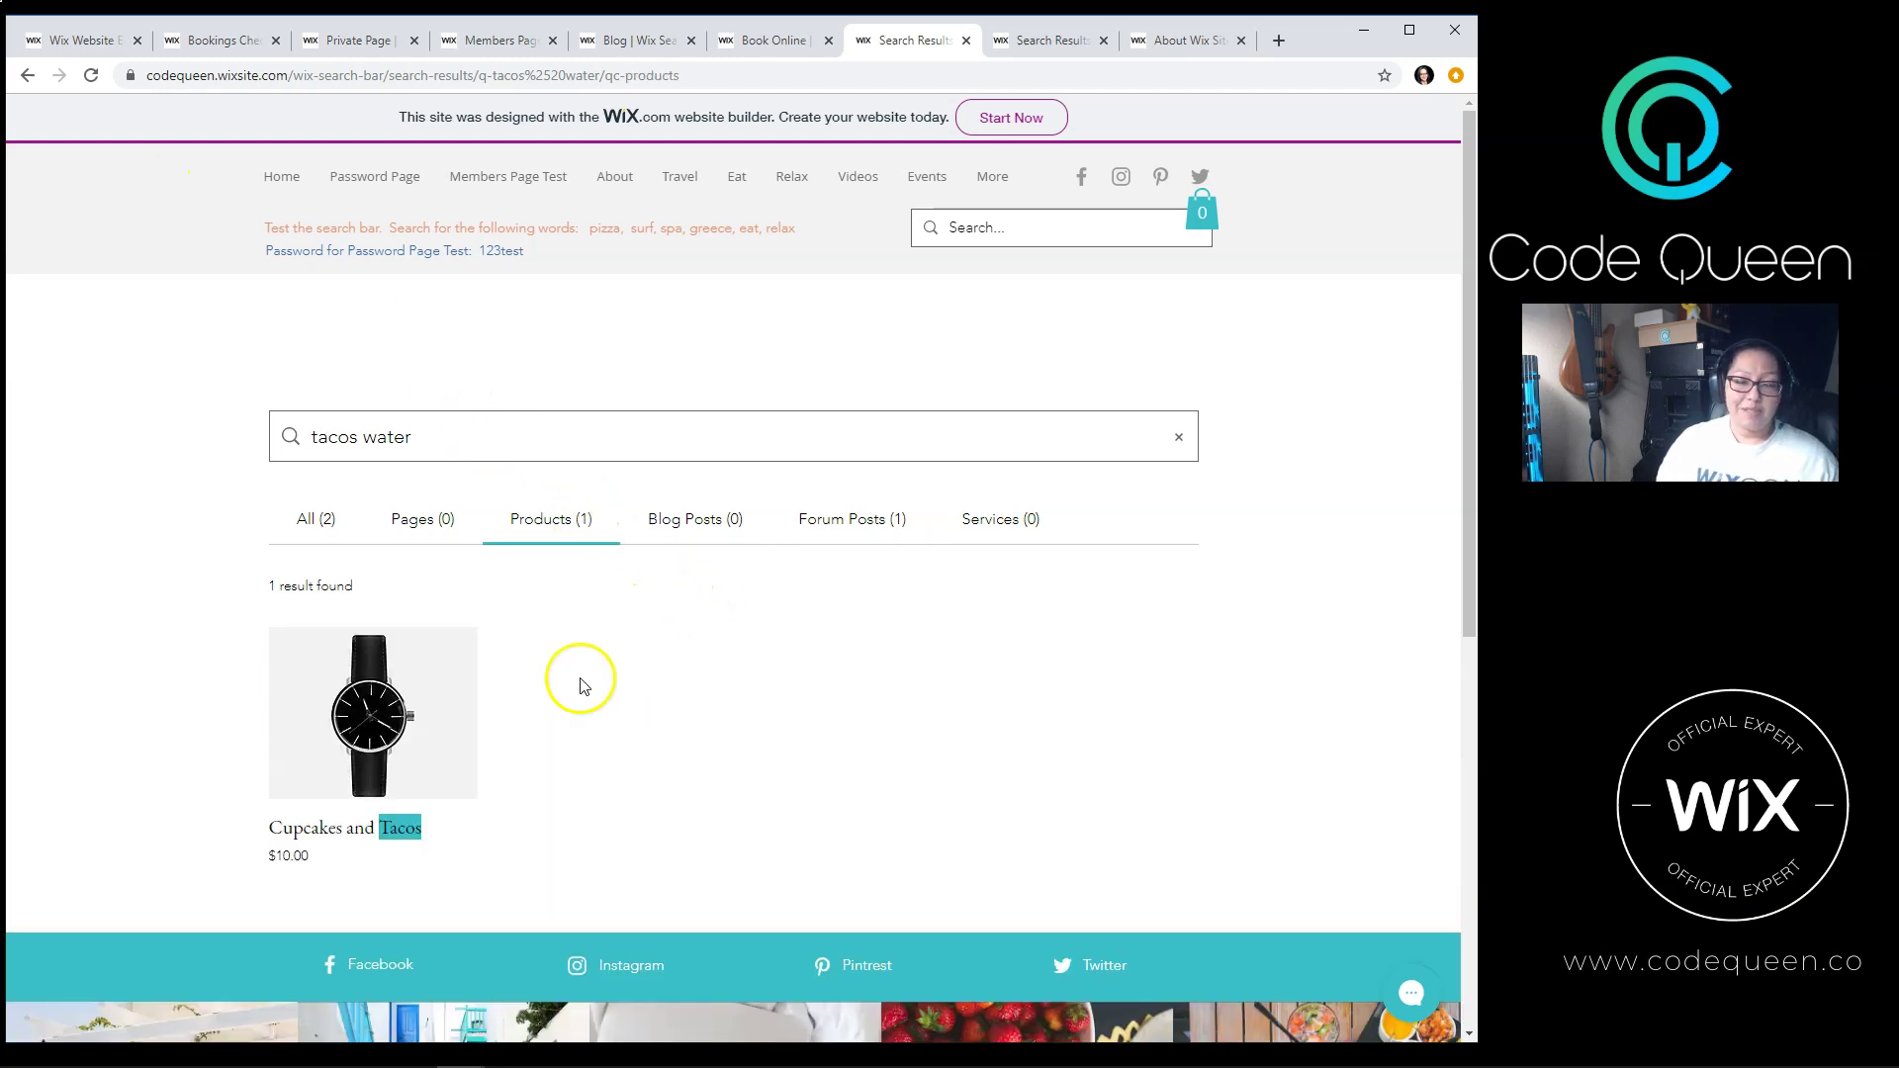
left_click(299, 837)
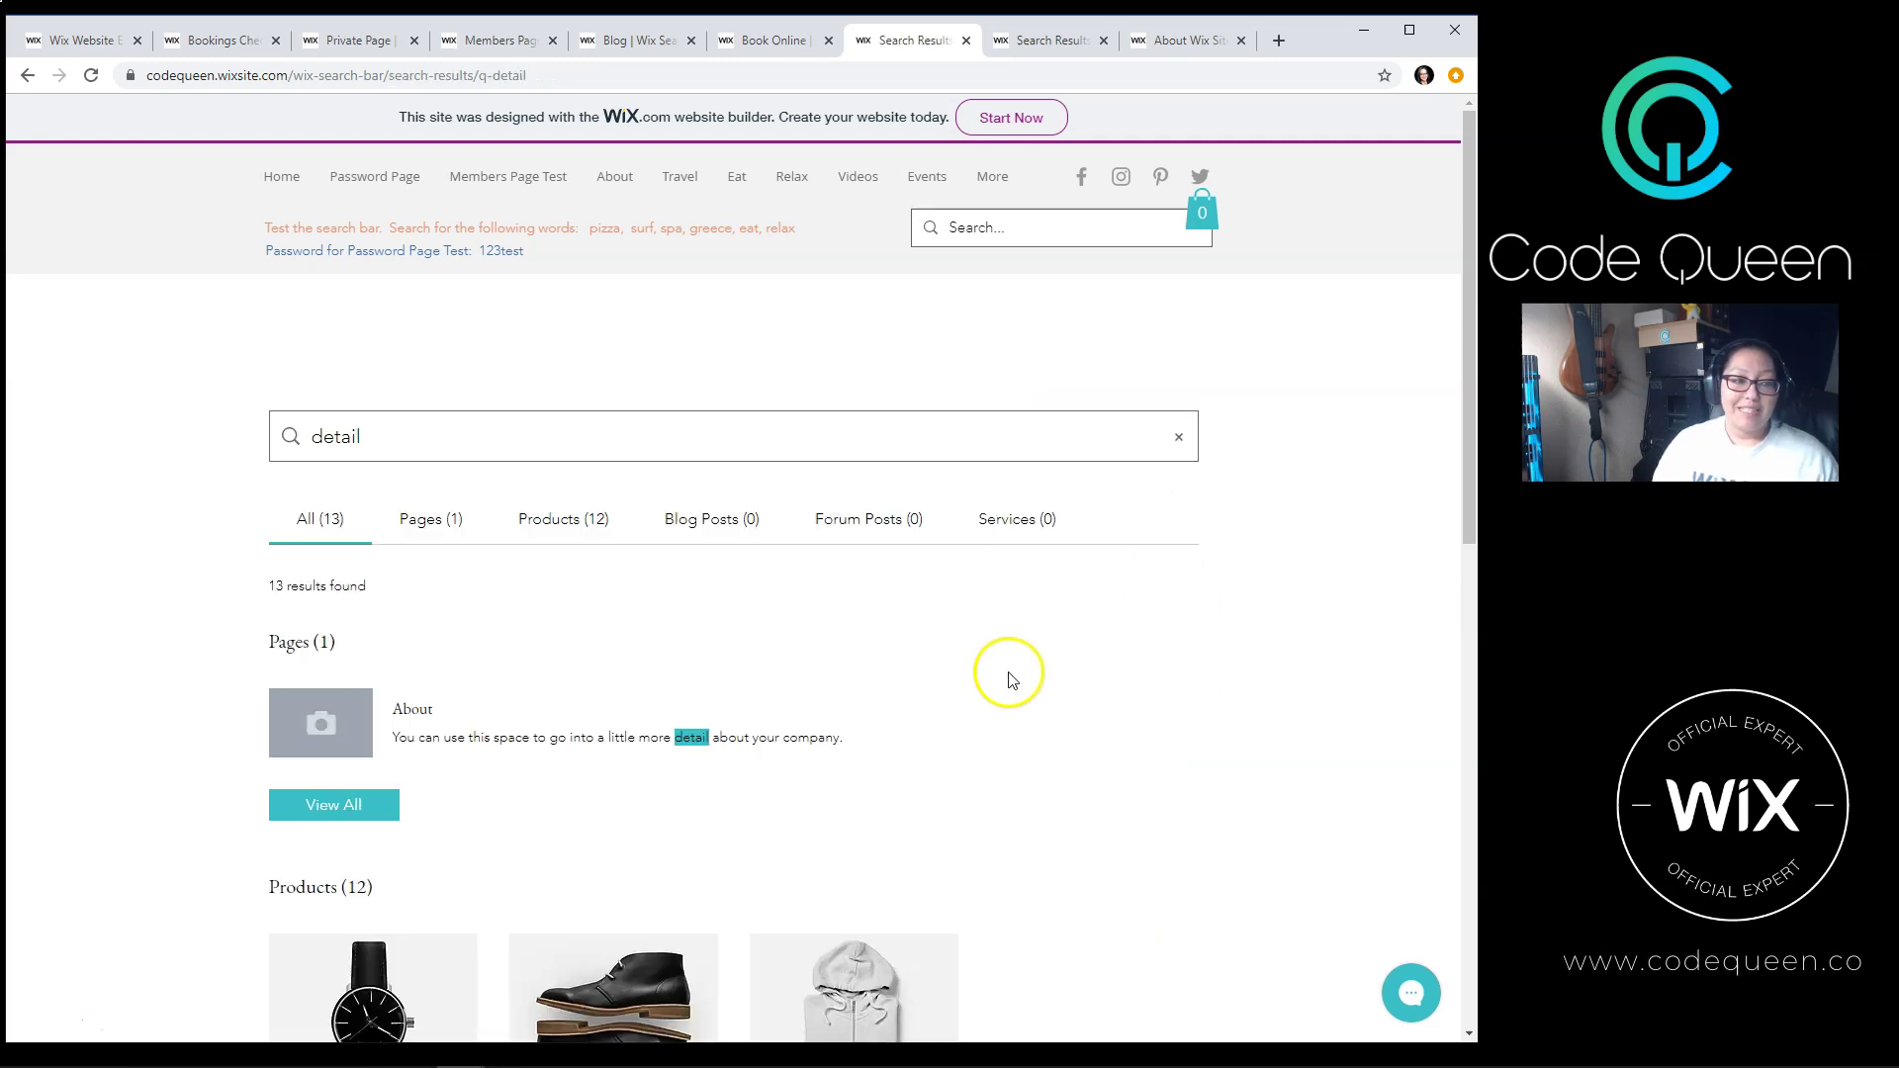
Step: Open Cupcakes and Tacos from the 13 'detail' search results, then go to the Events page
scroll(1009, 679, "down", 1)
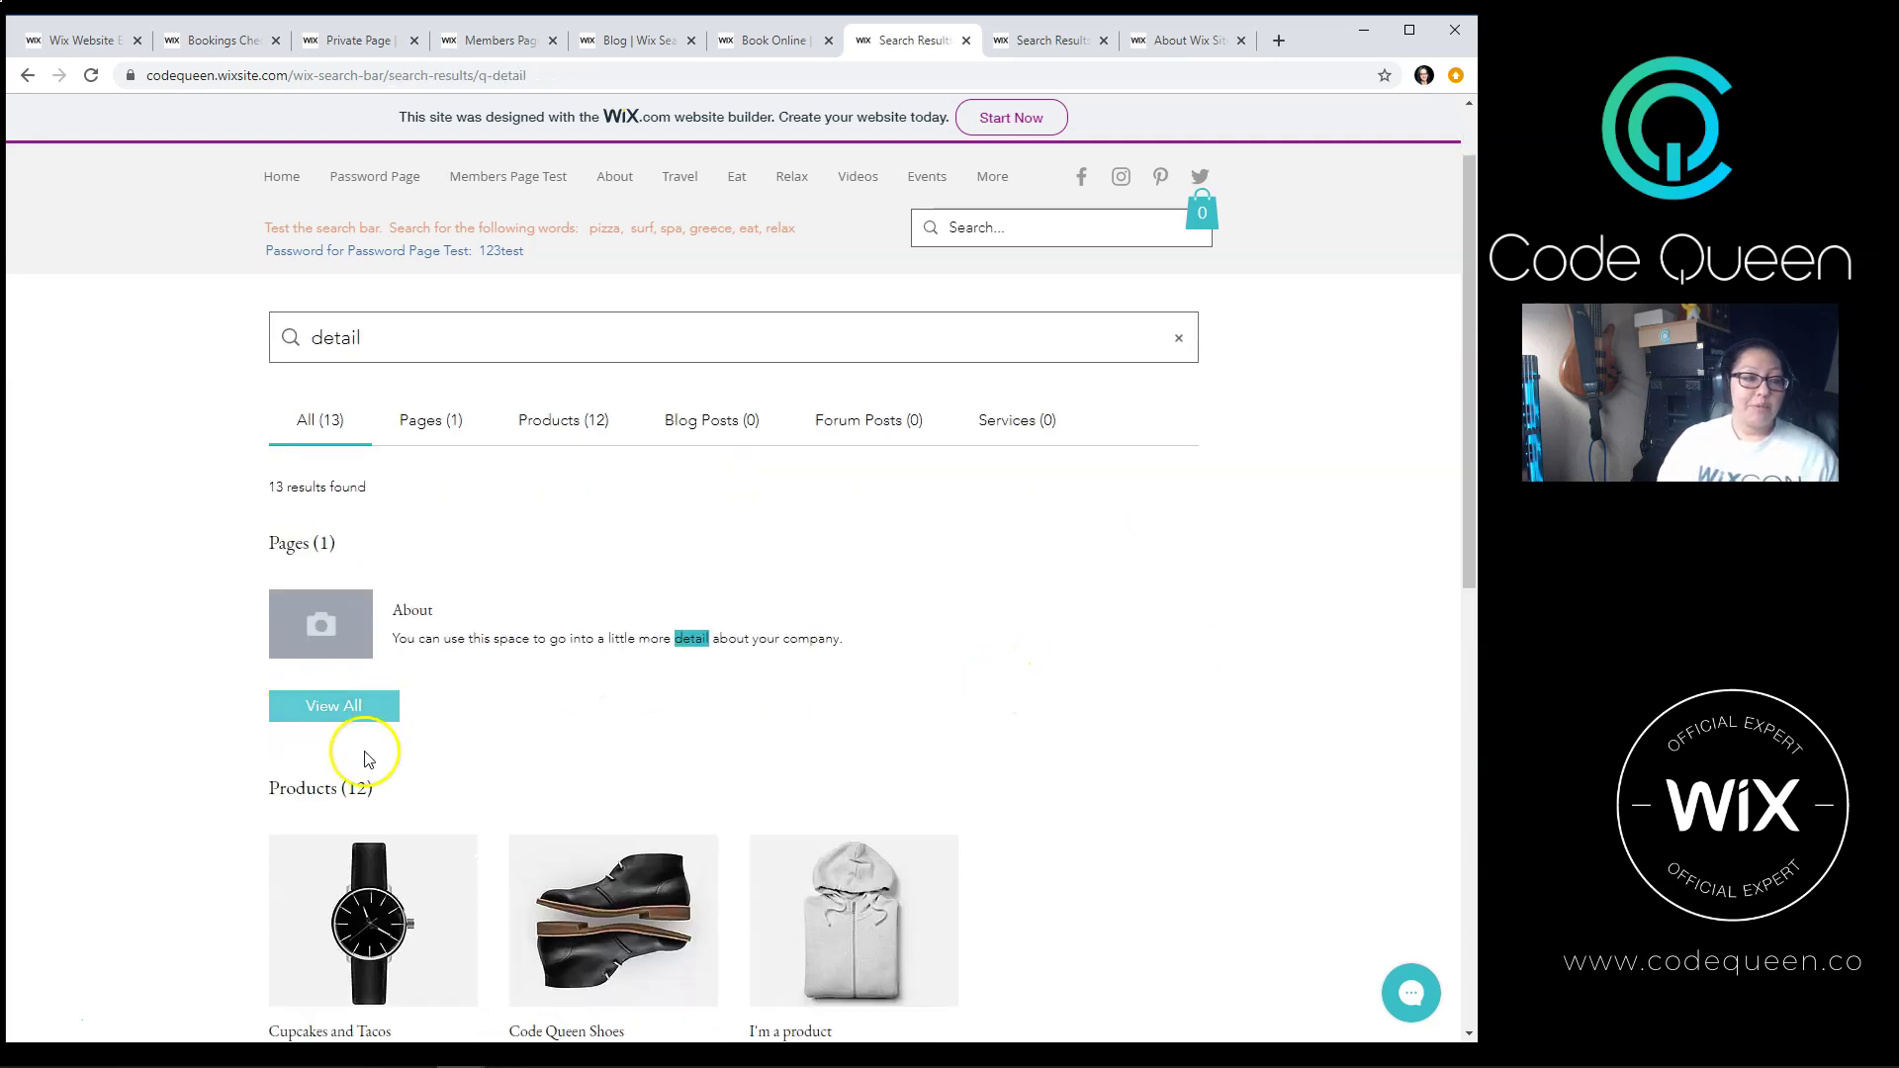
scroll(633, 743, "down", 2)
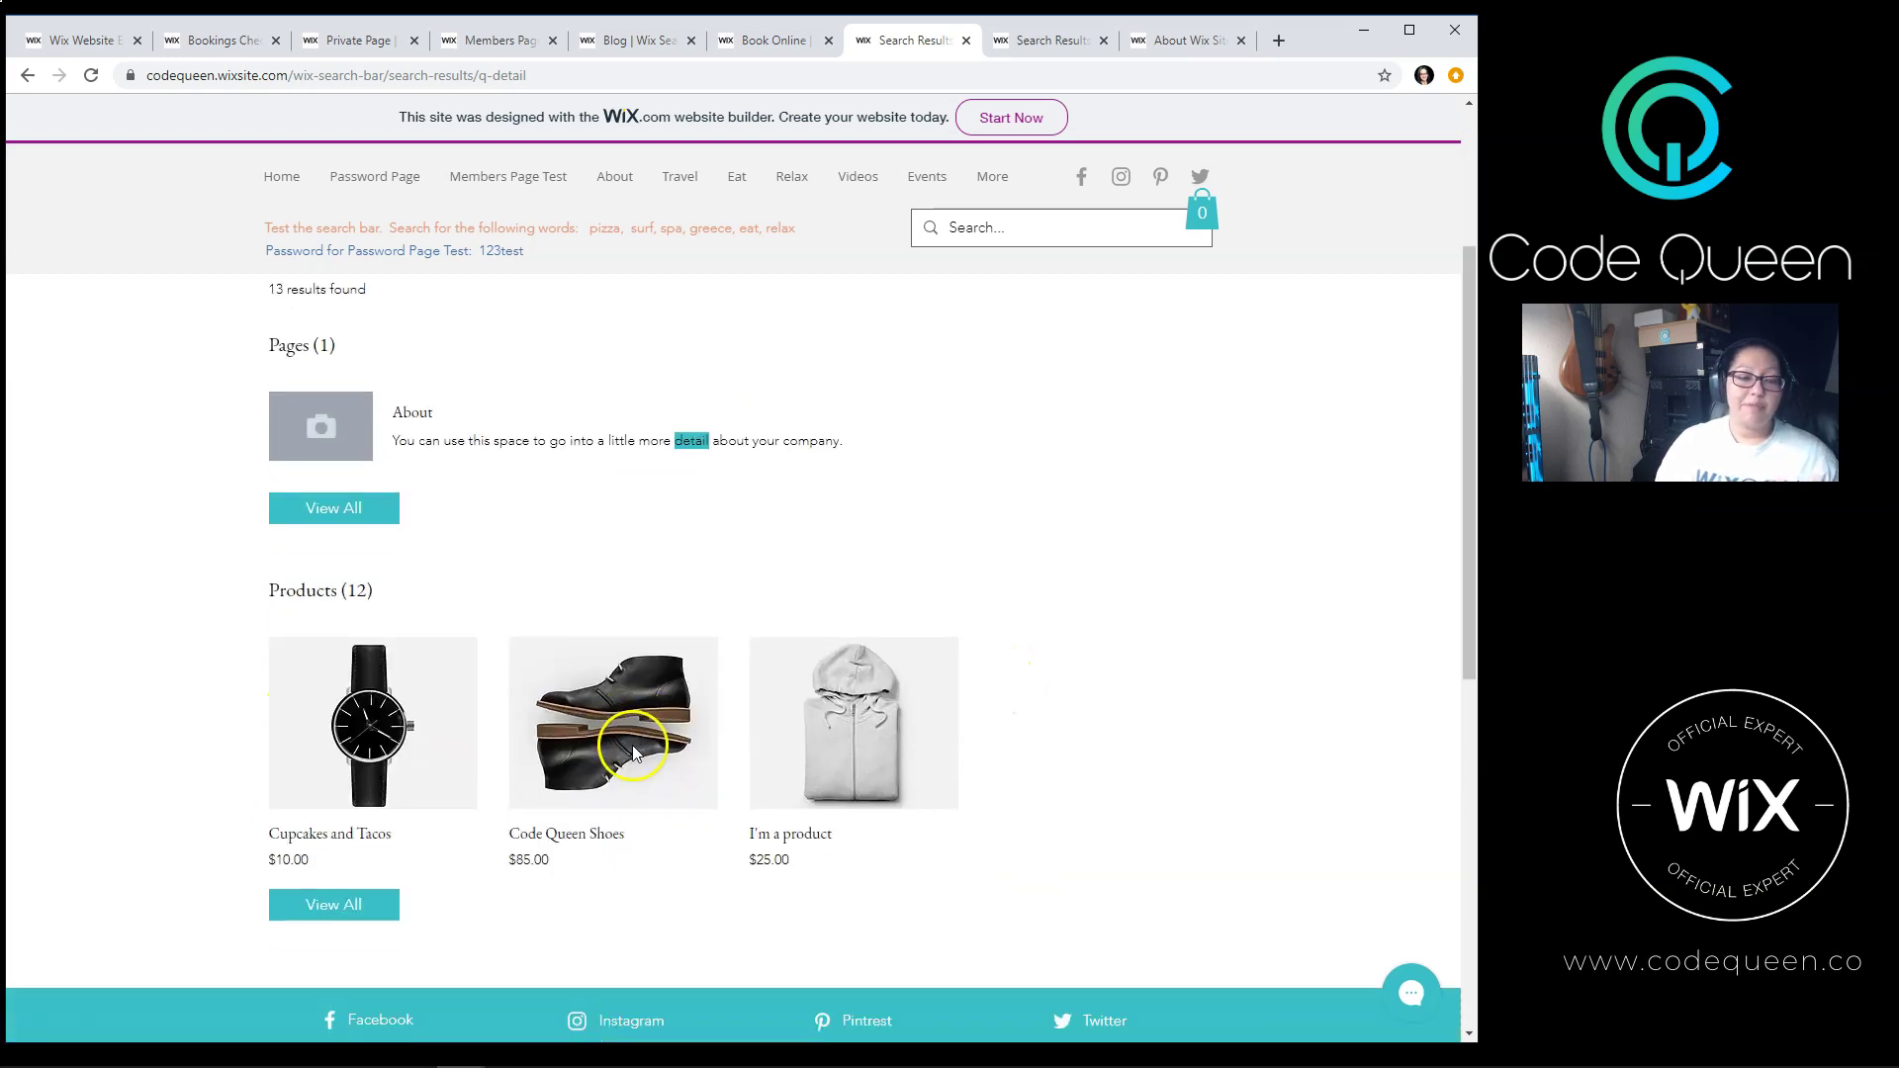
left_click(346, 834)
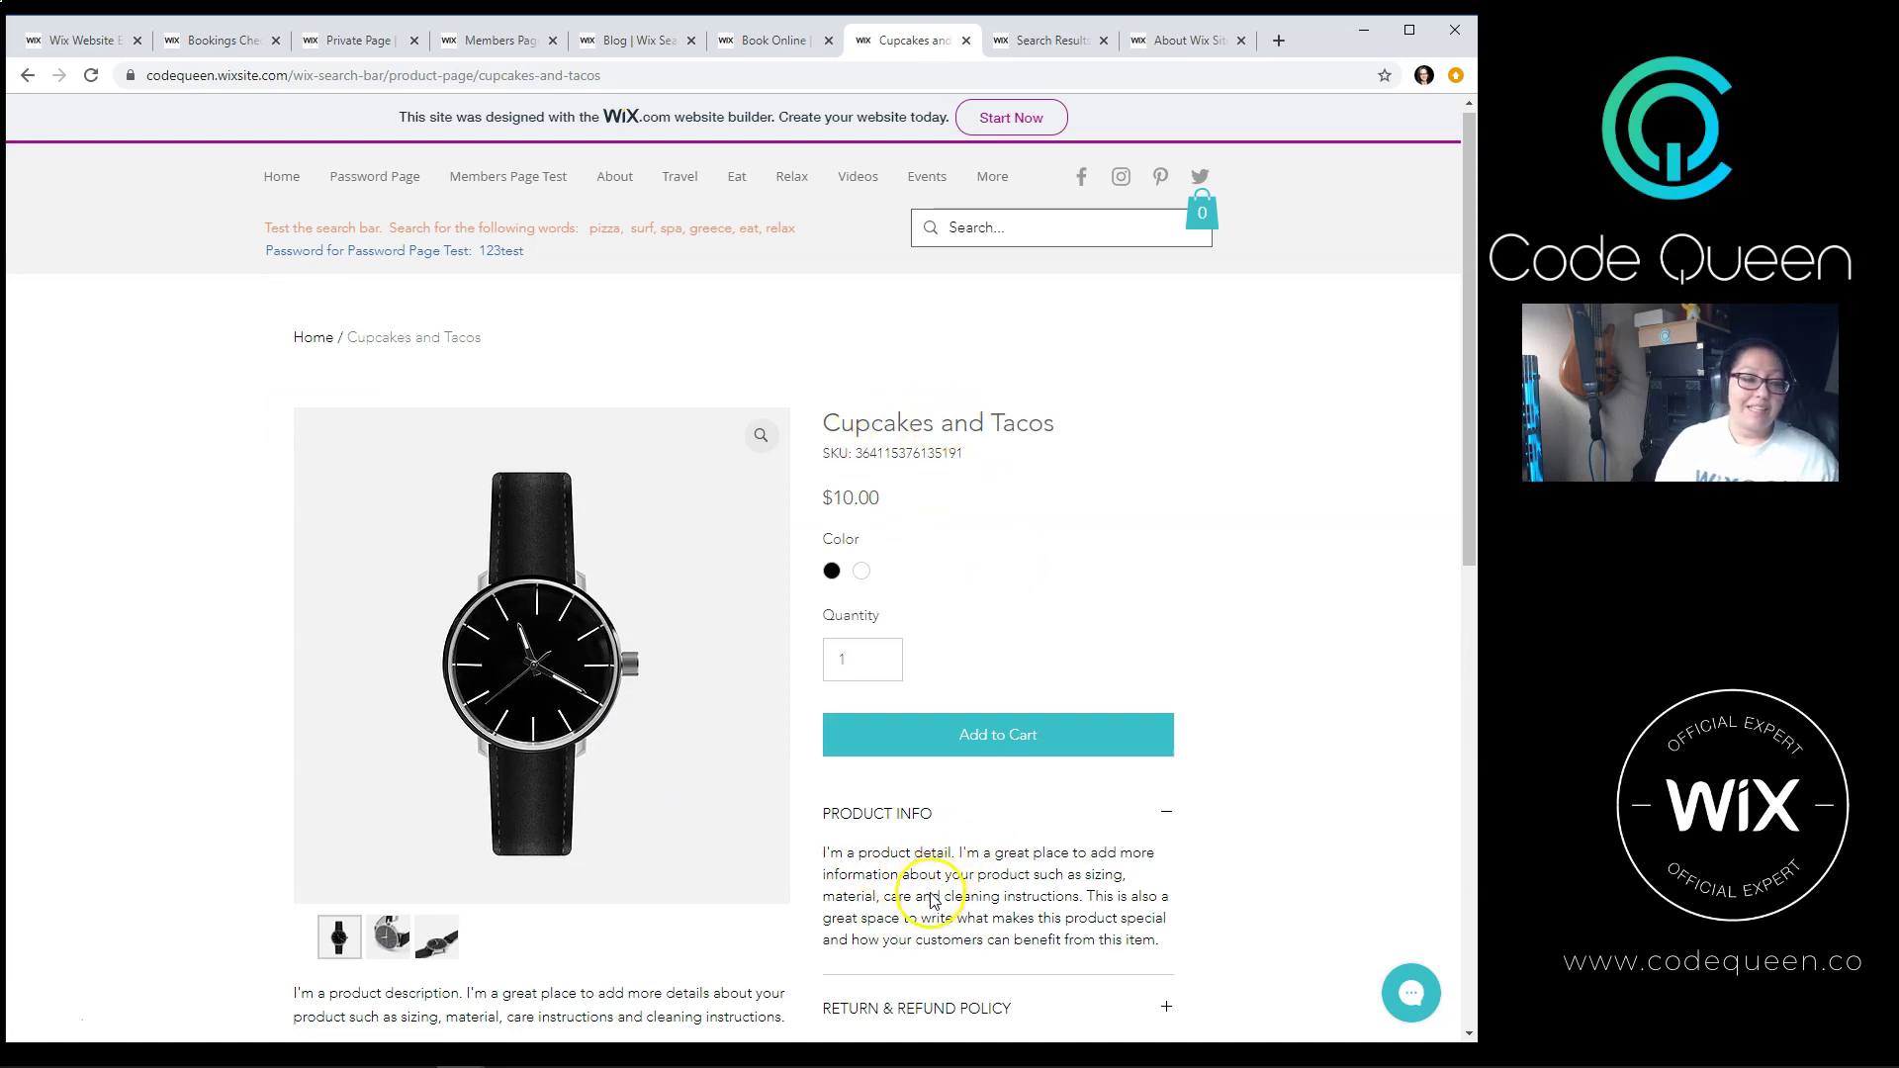
scroll(905, 860, "down", 2)
scroll(707, 788, "up", 2)
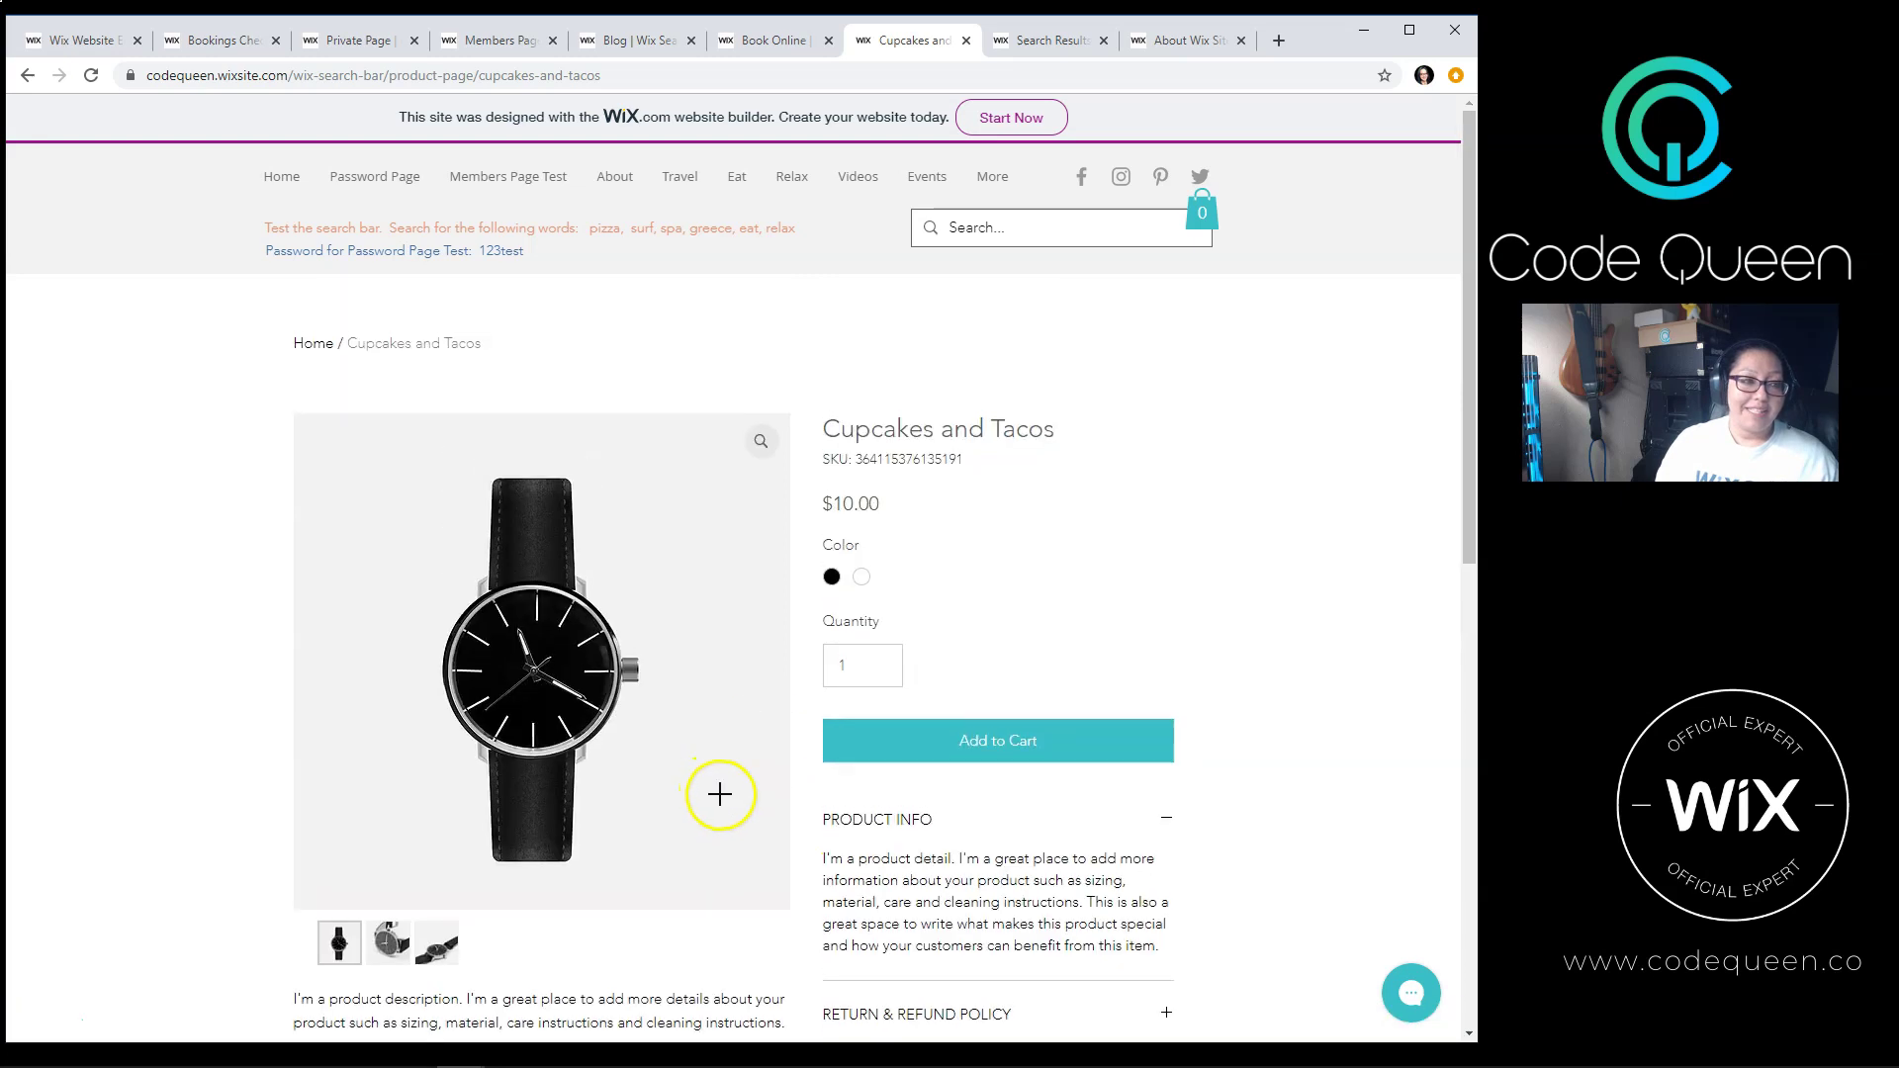
left_click(929, 178)
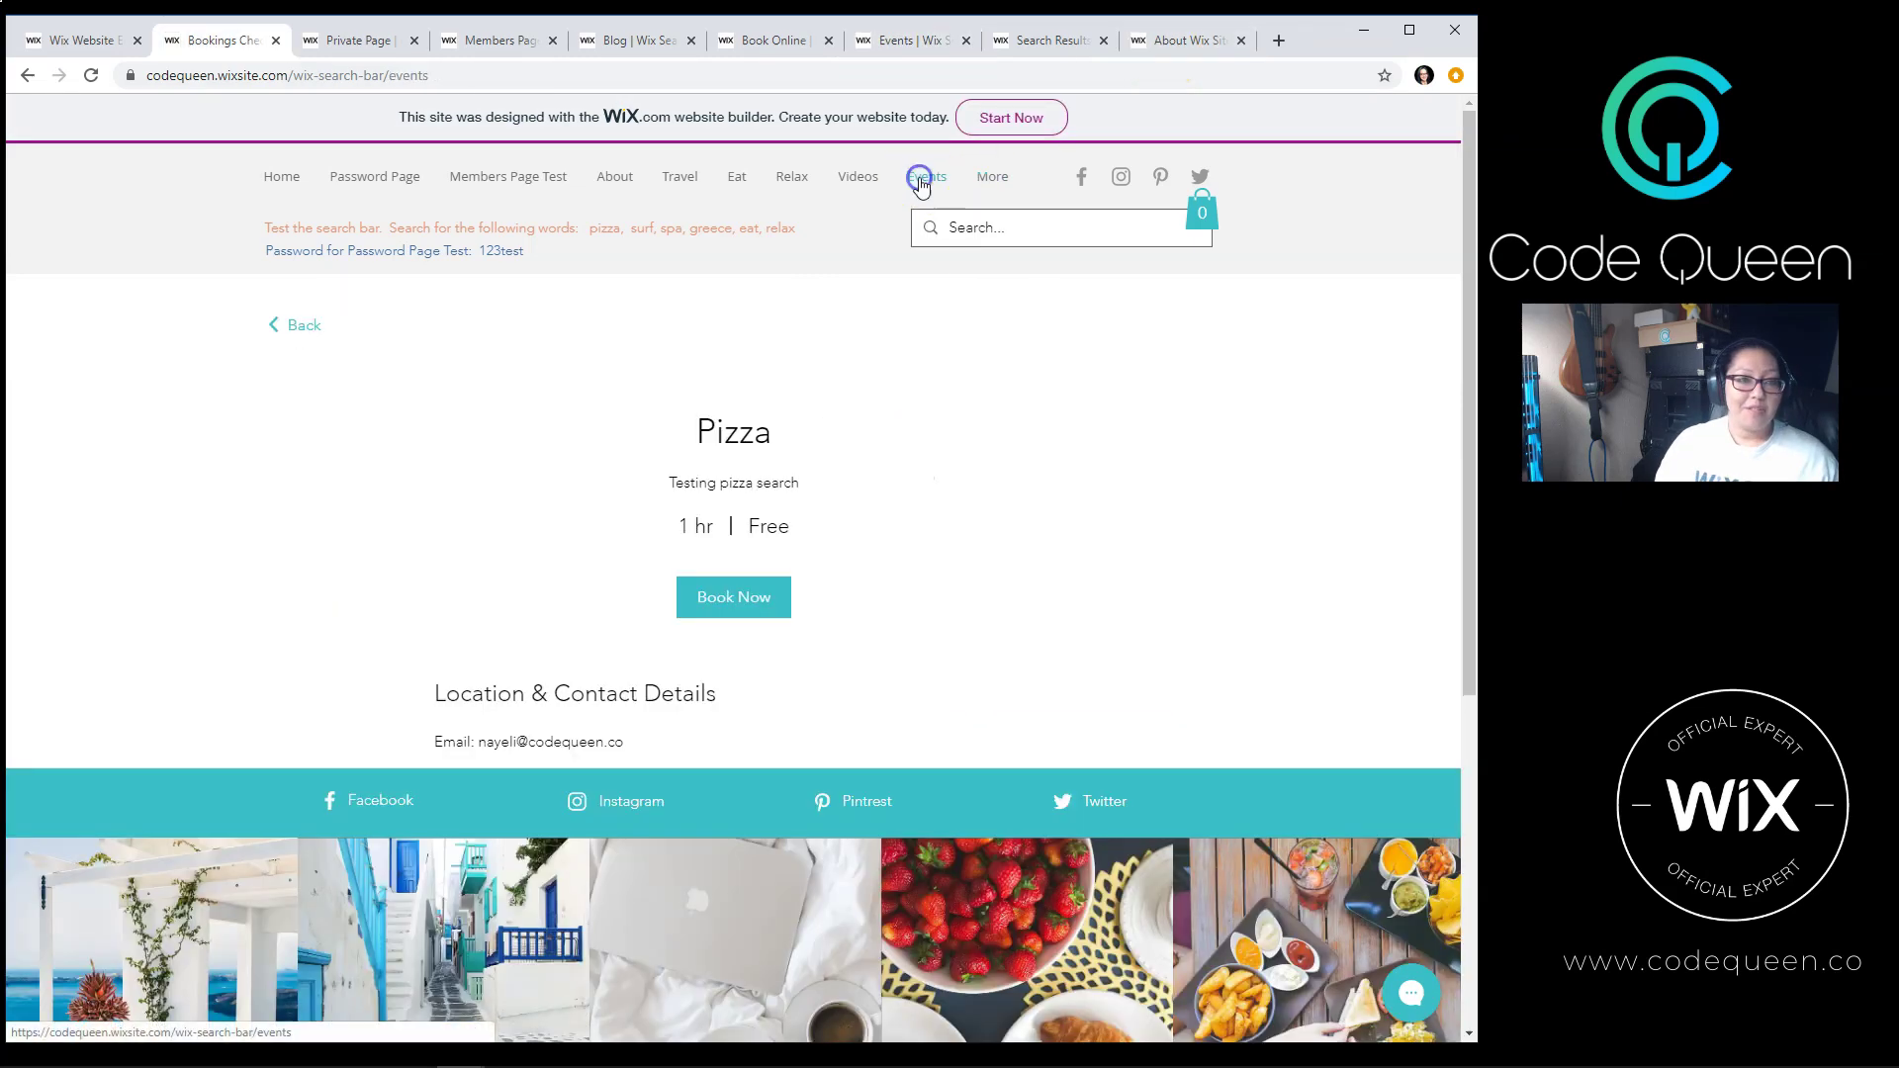
Step: Open the Events page in another tab and search the site for 'pool', which finds nothing
left_click(924, 178)
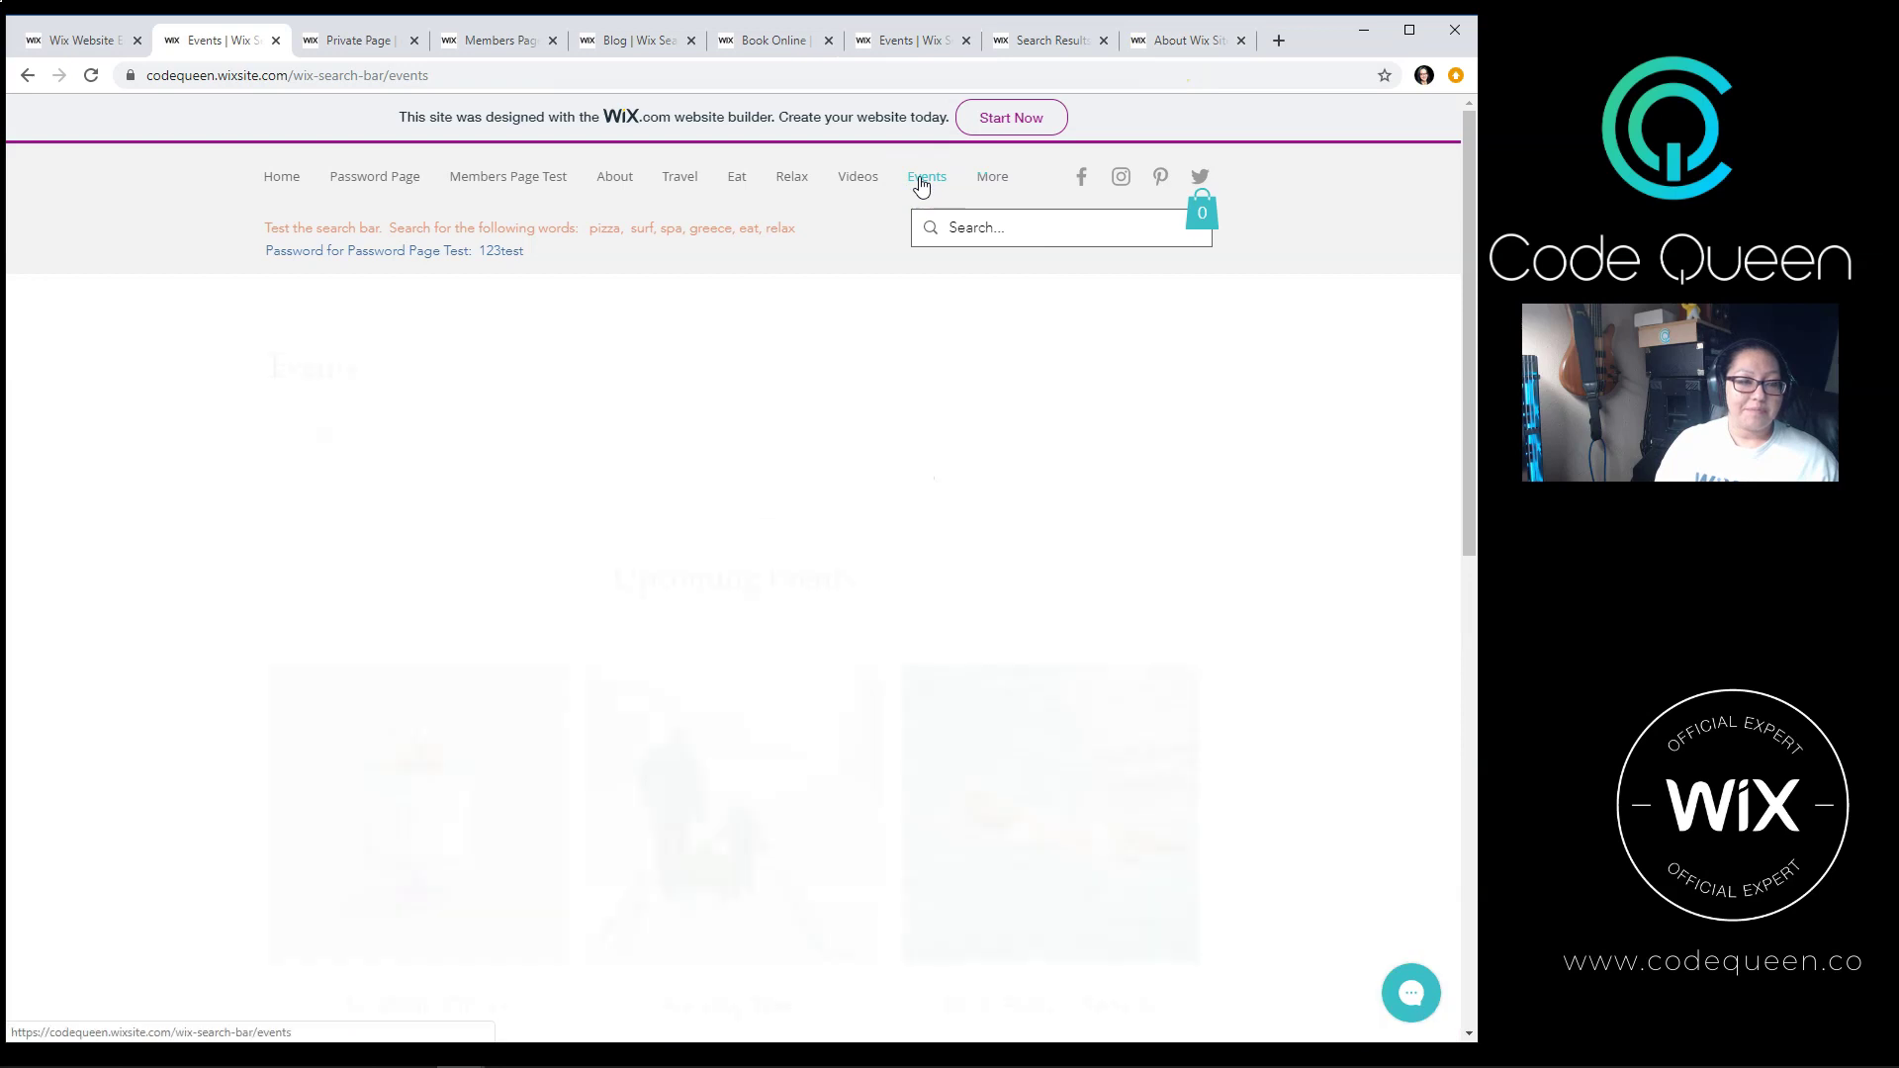
scroll(858, 498, "down", 2)
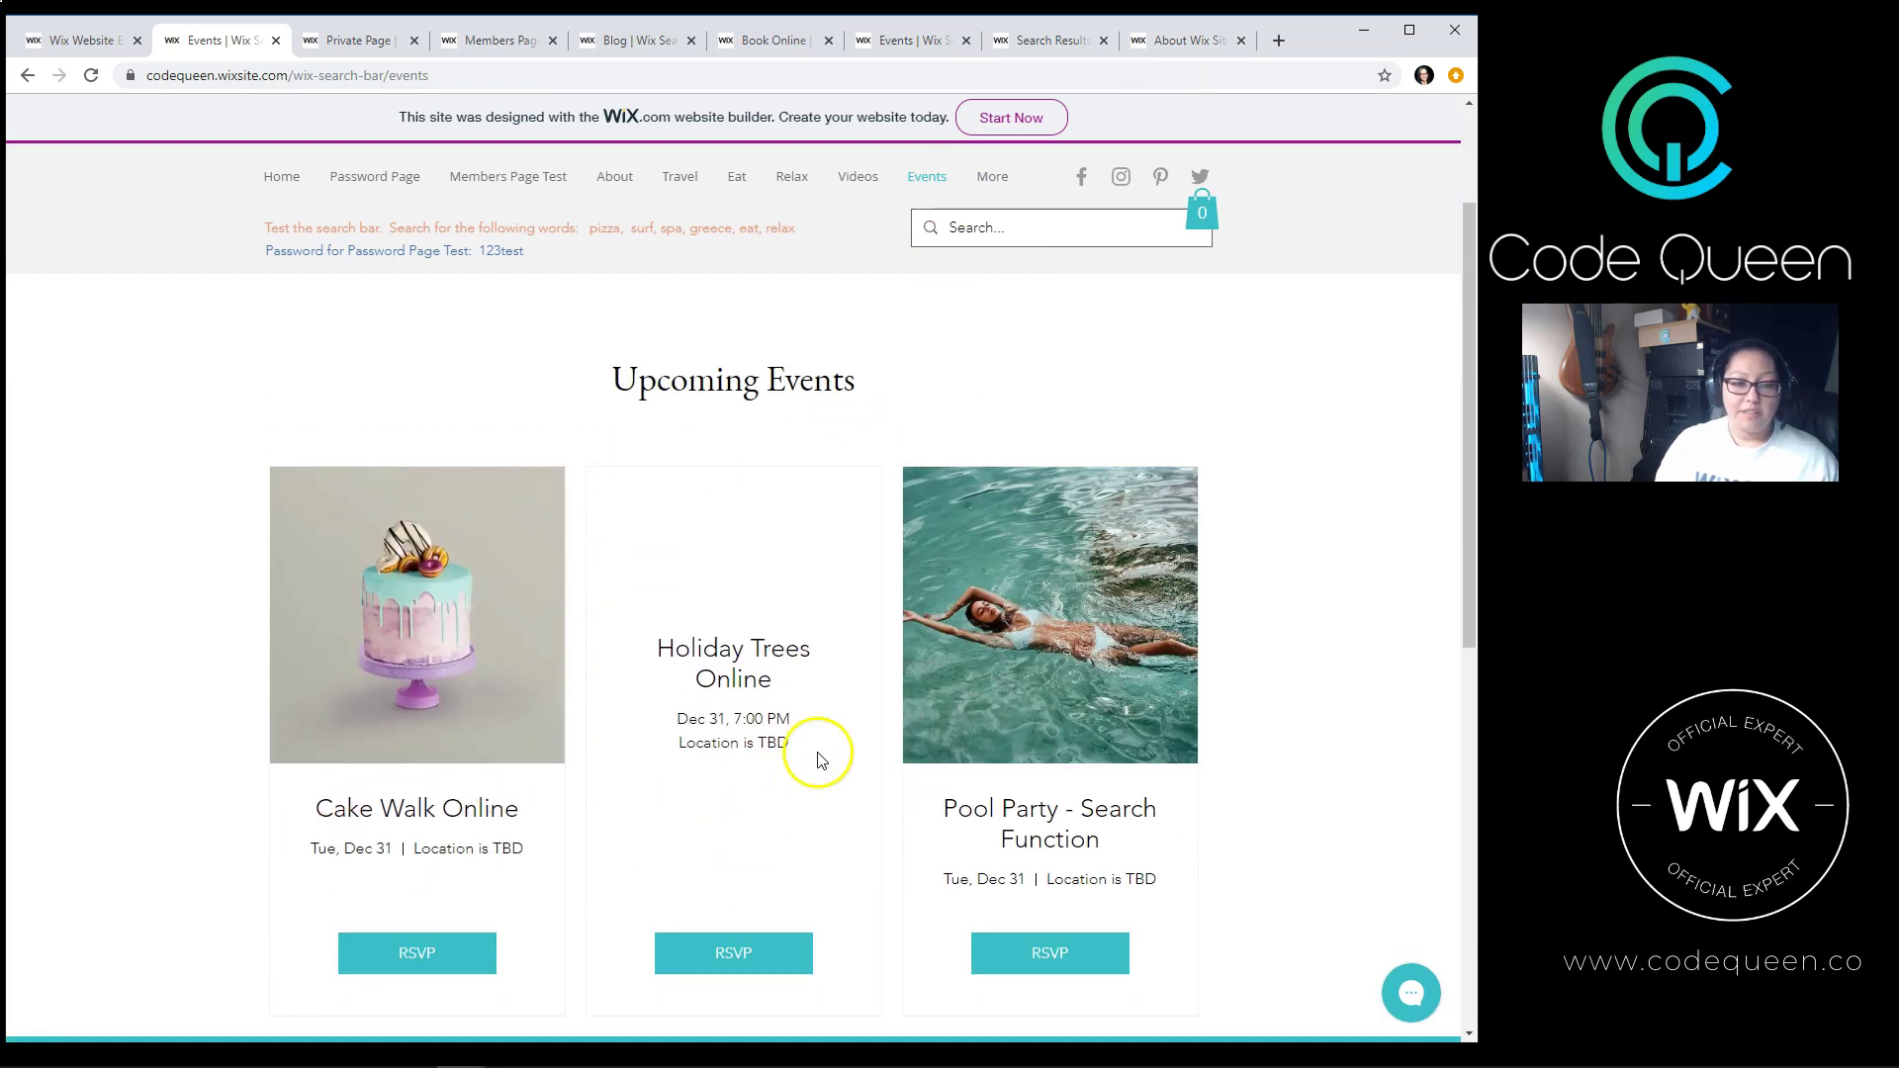
mouse_move(992, 180)
scroll(993, 227, "up", 2)
left_click(995, 229)
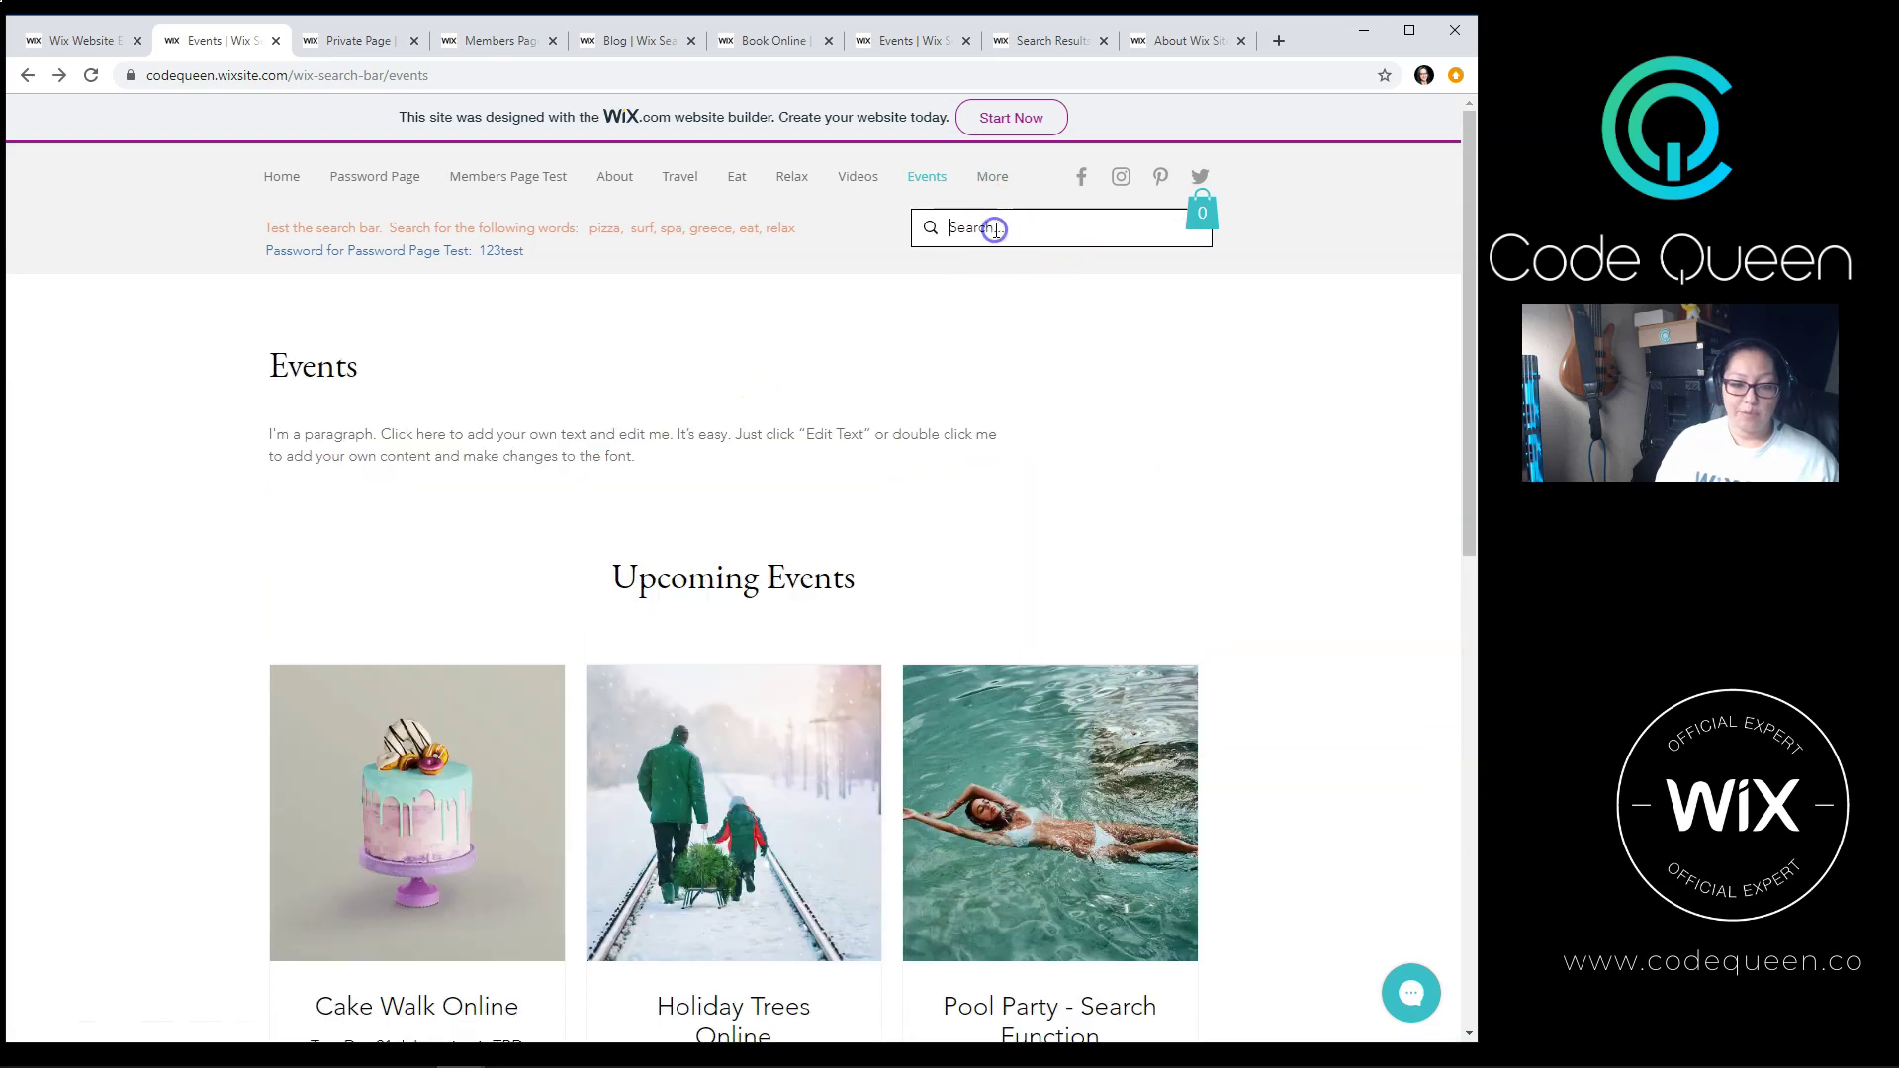
type("pool")
key("Return")
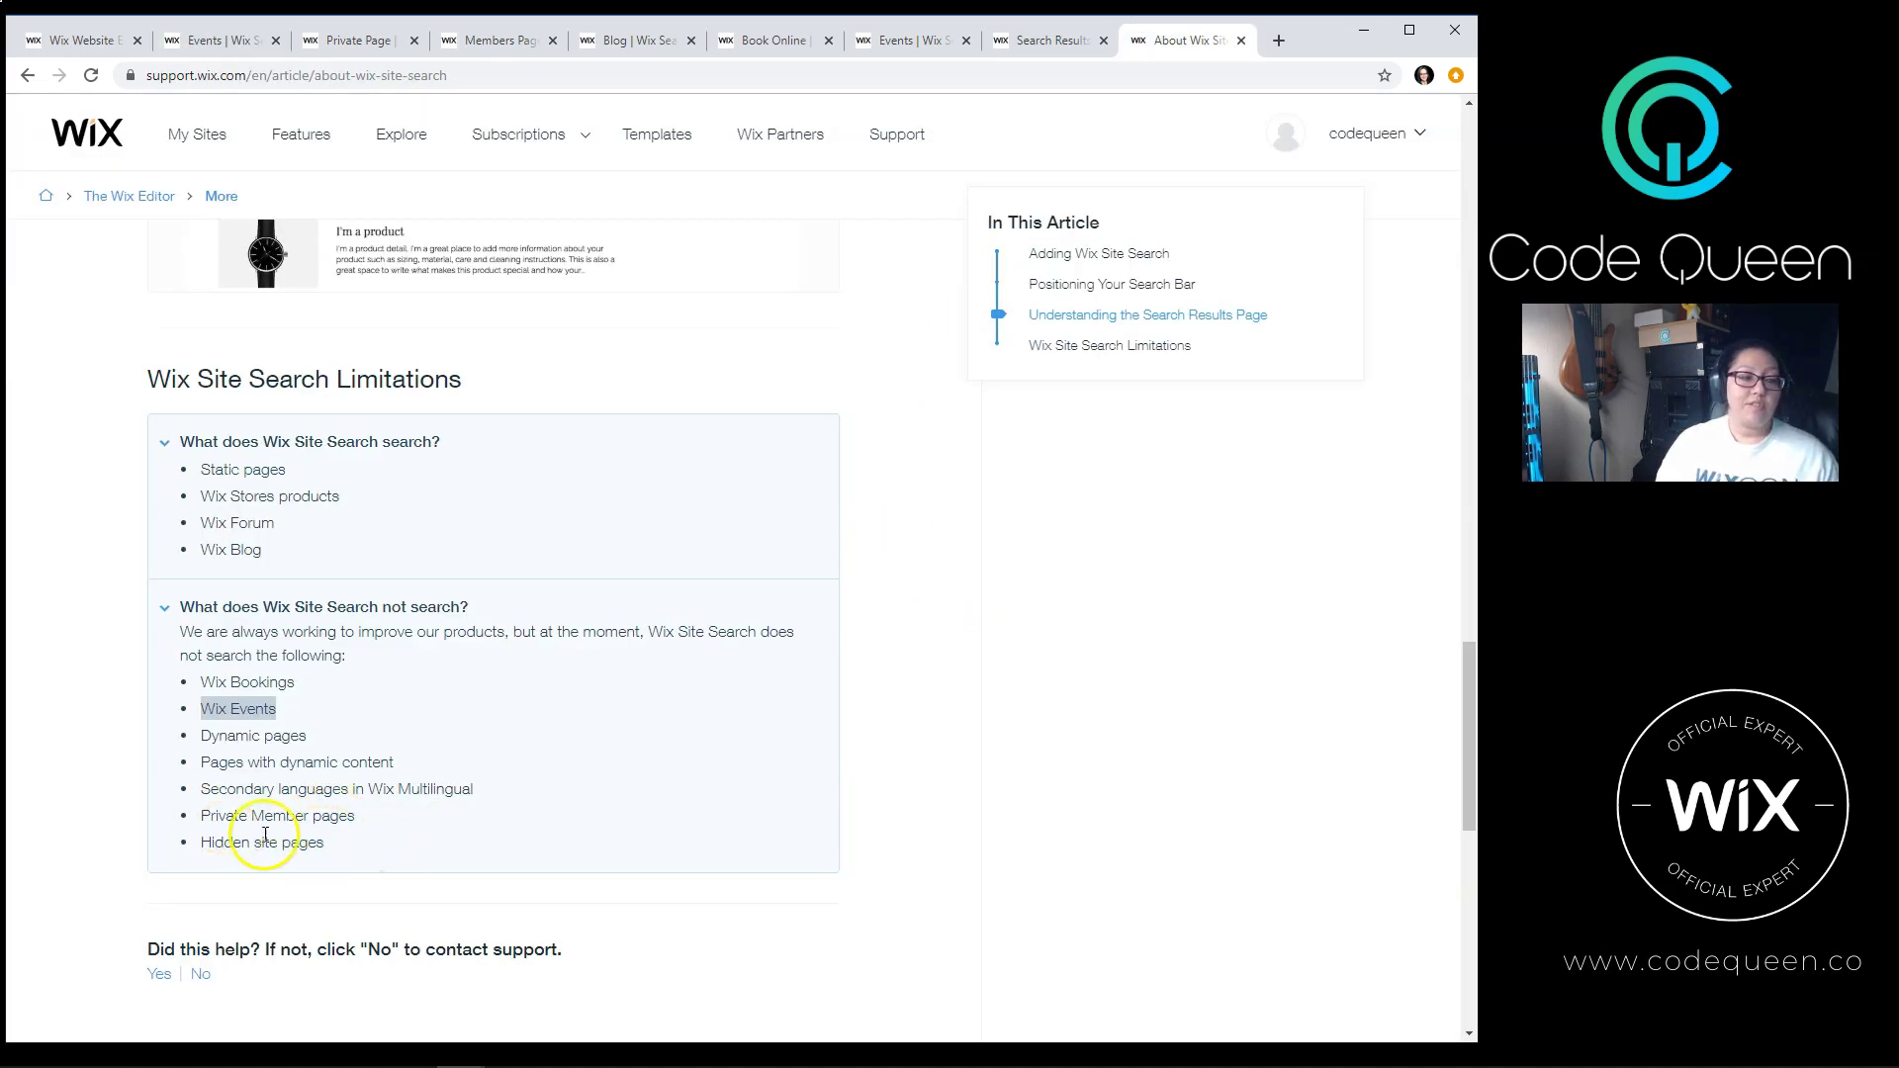
Step: Unlock the password-protected Private Page Search by entering its password
left_click(346, 41)
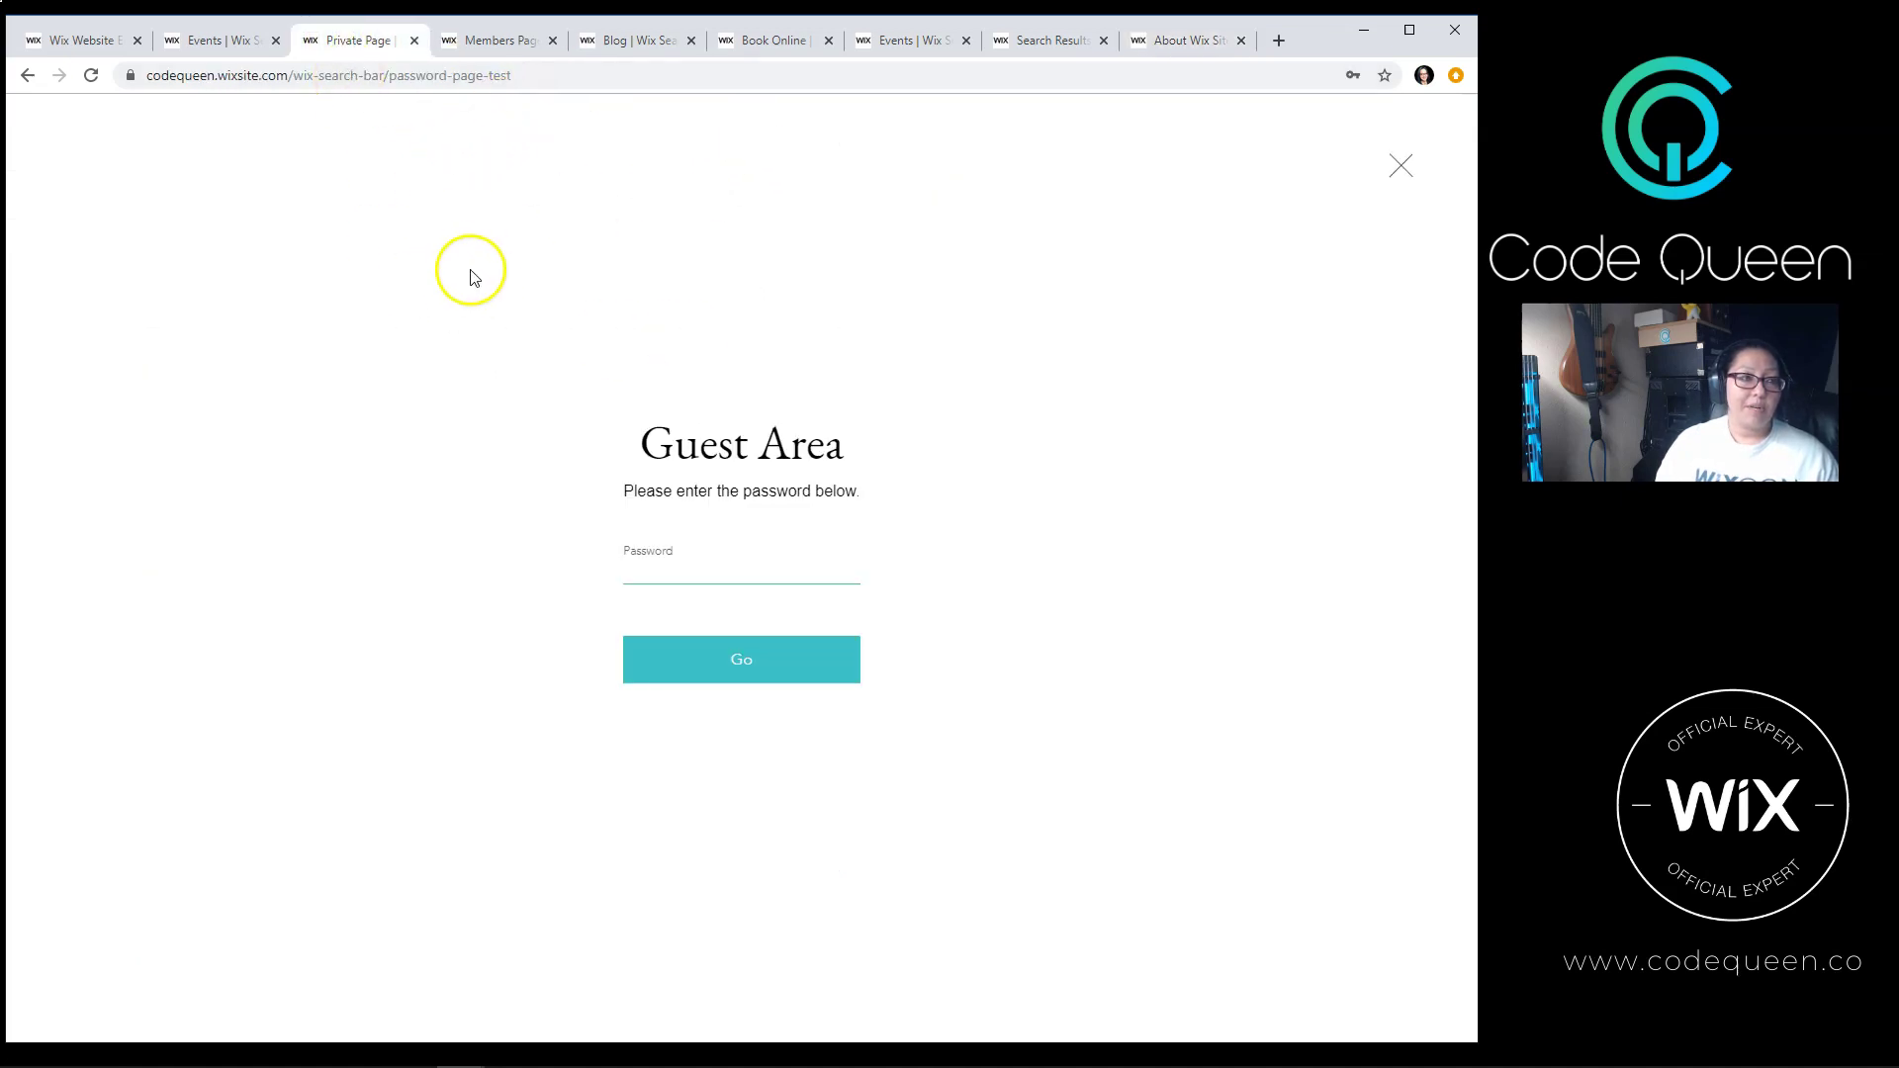
left_click(214, 40)
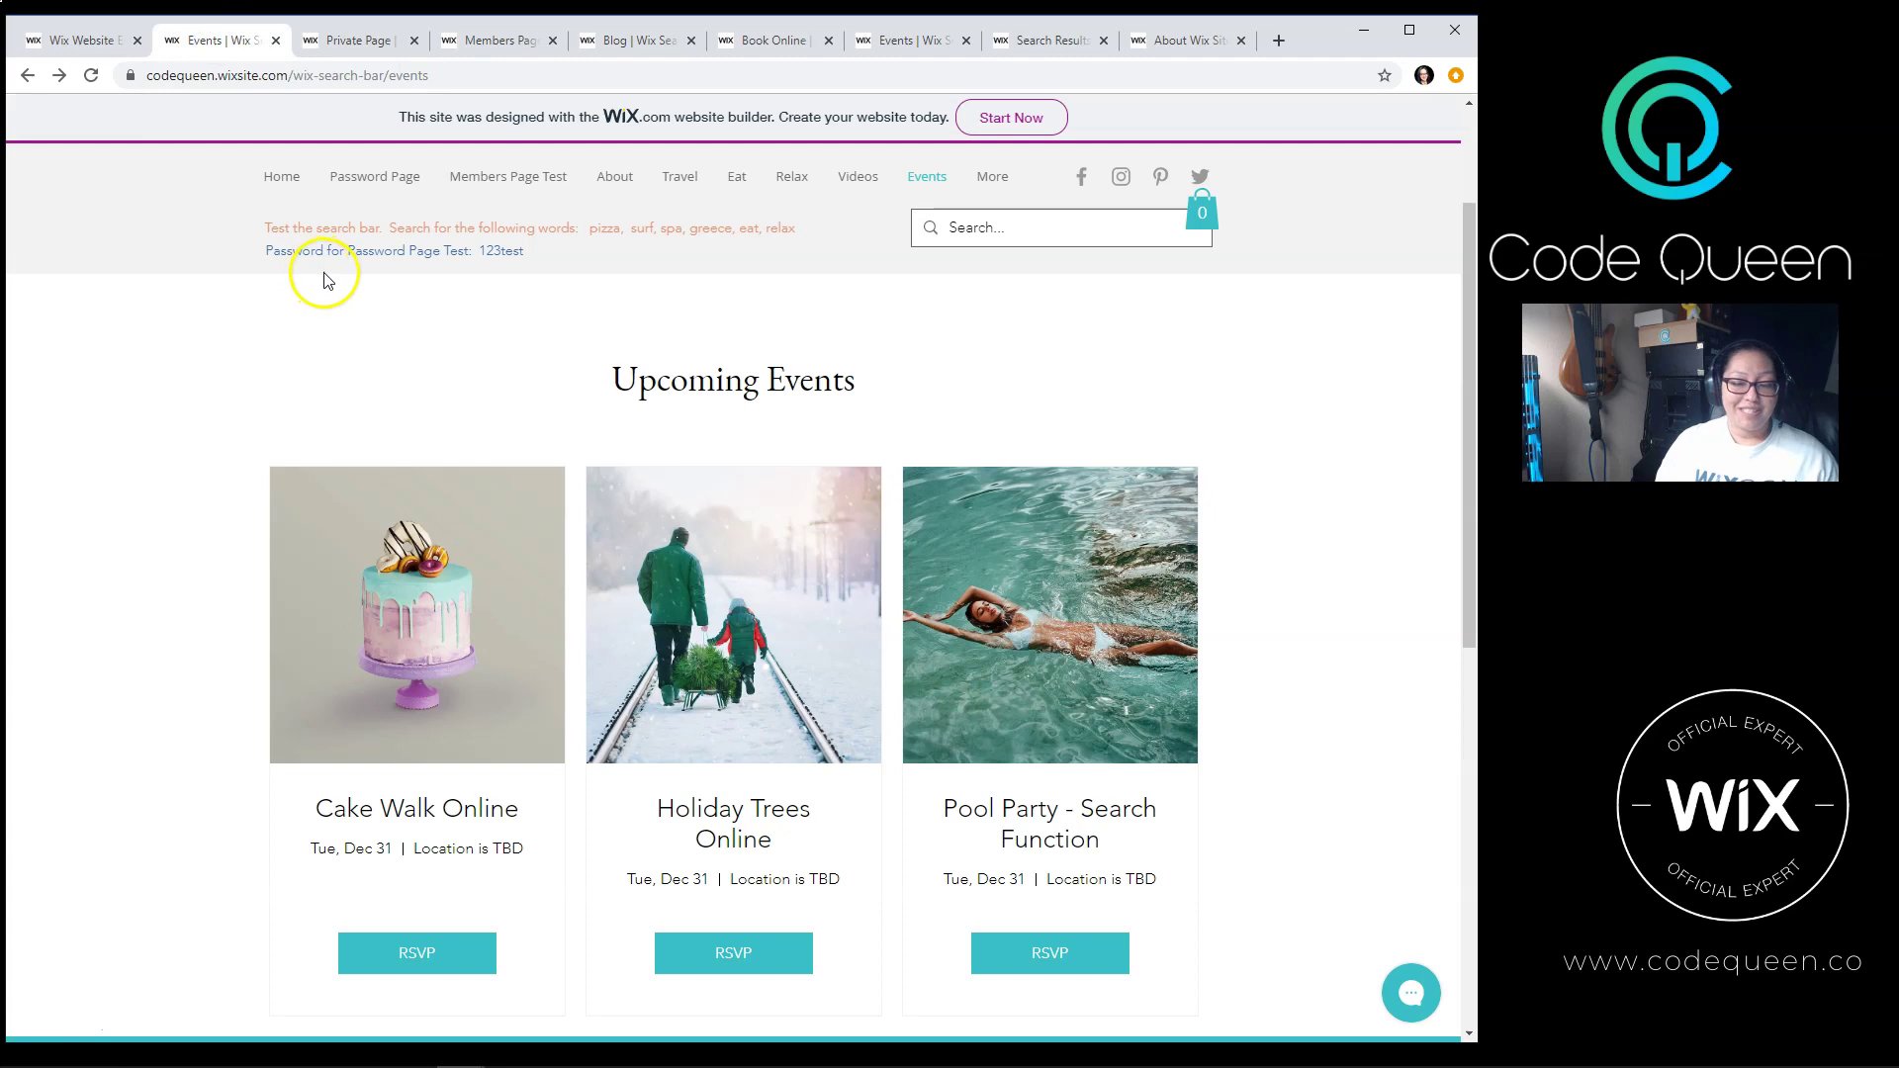
left_click(356, 40)
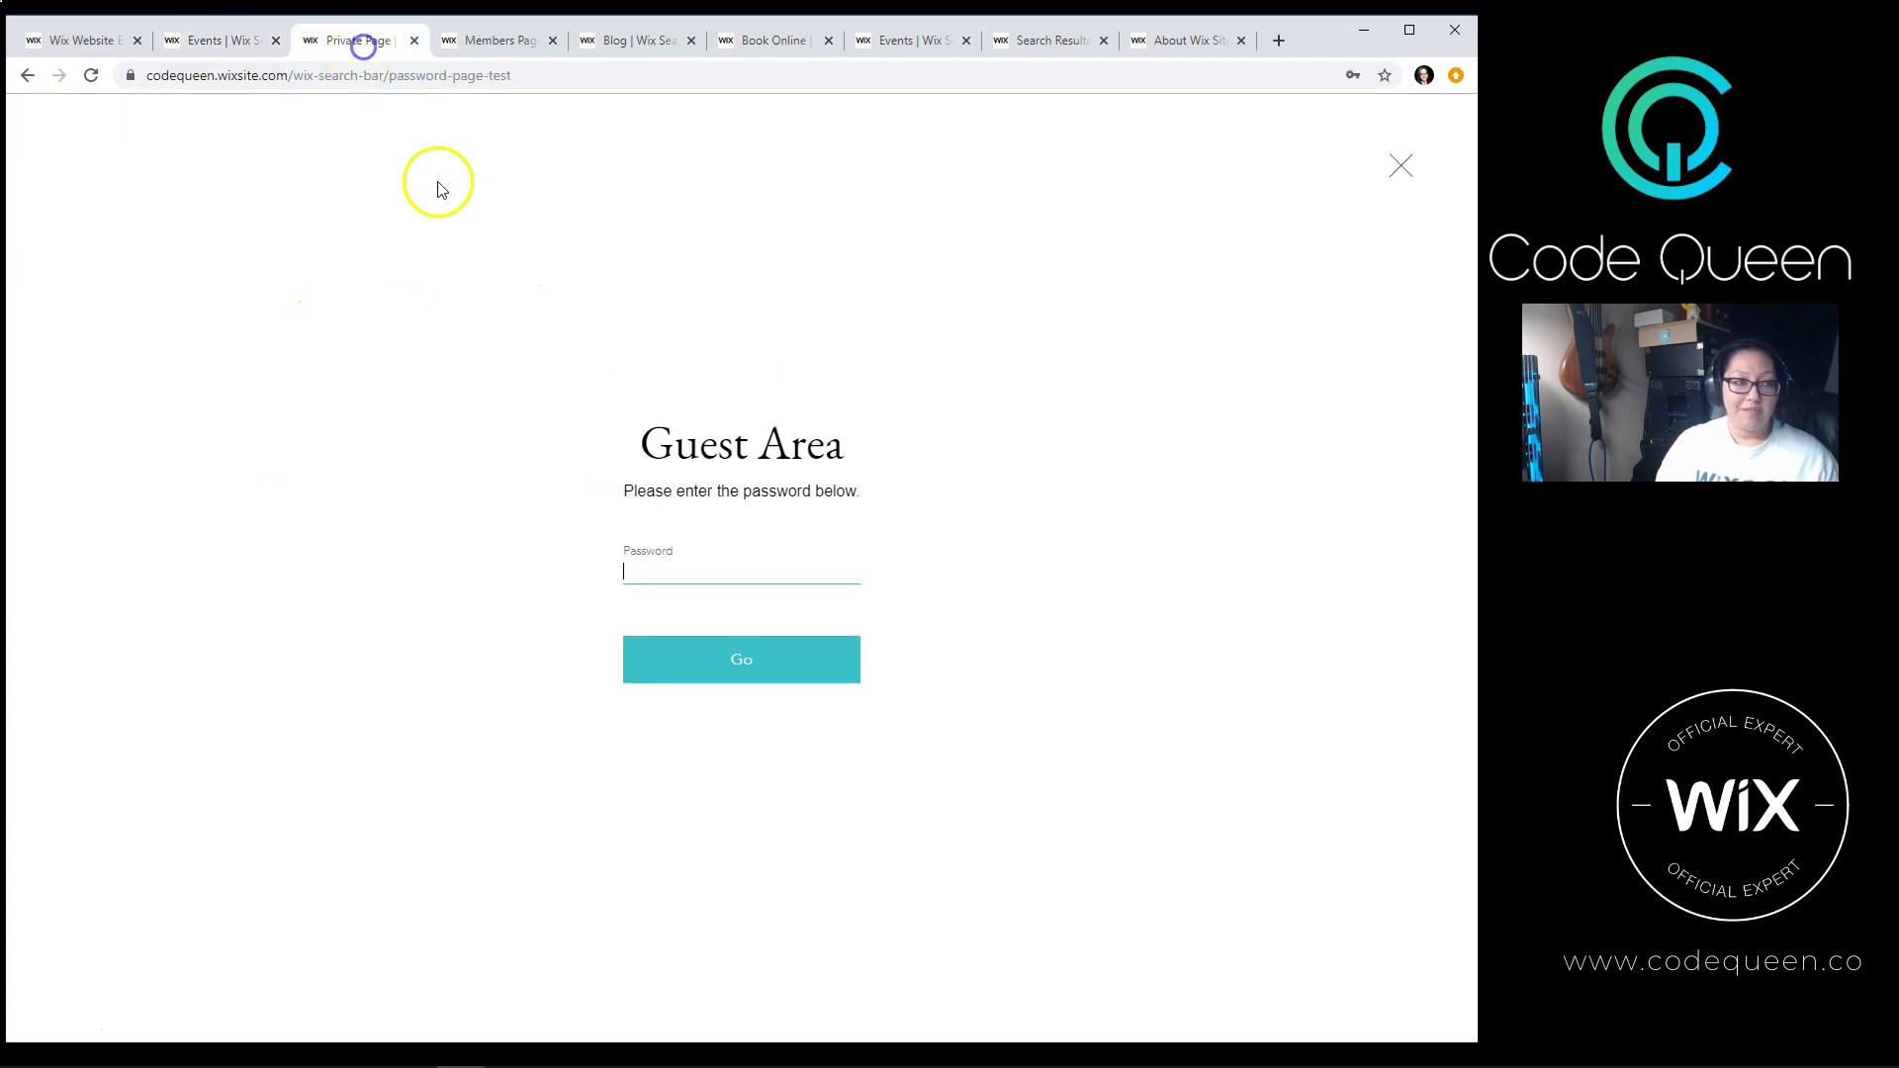
type("123test")
left_click(679, 657)
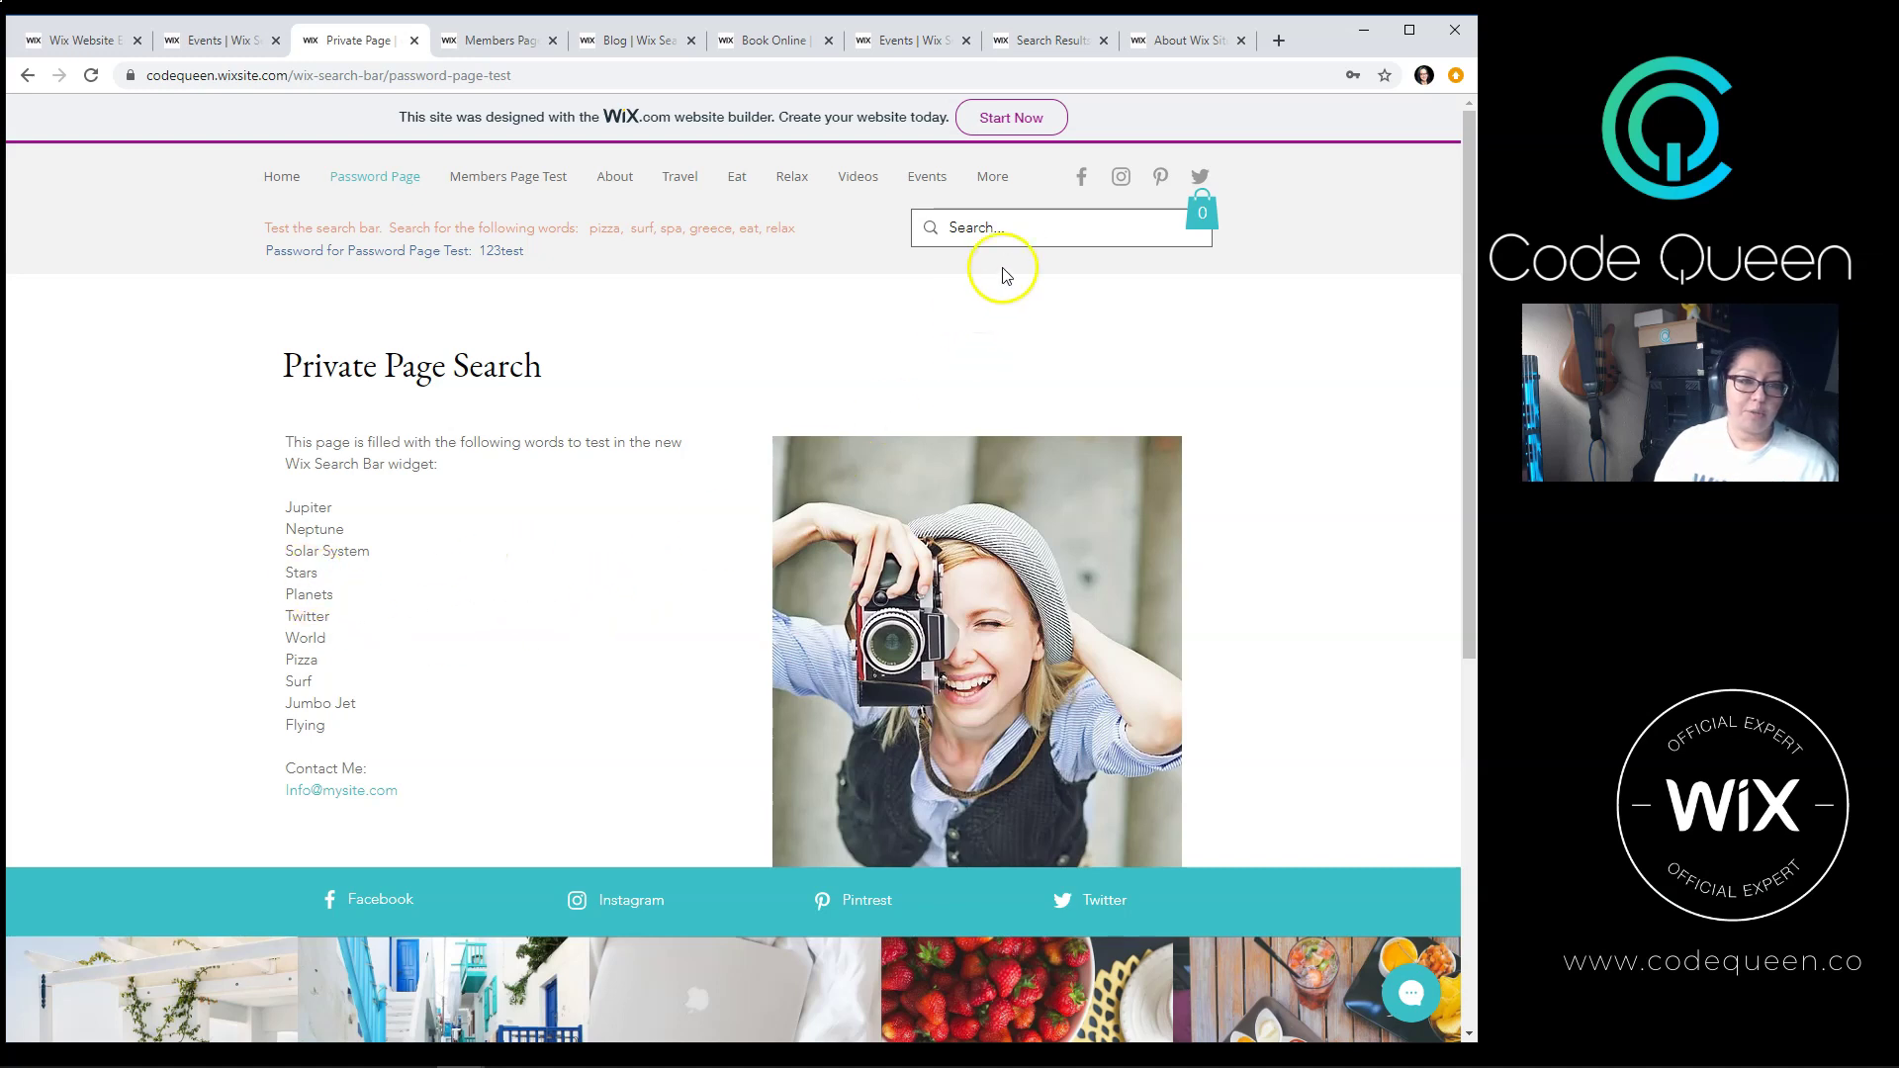
Step: Search the site for 'planets', a word on the private page
left_click(1009, 240)
type("planets")
key("Return")
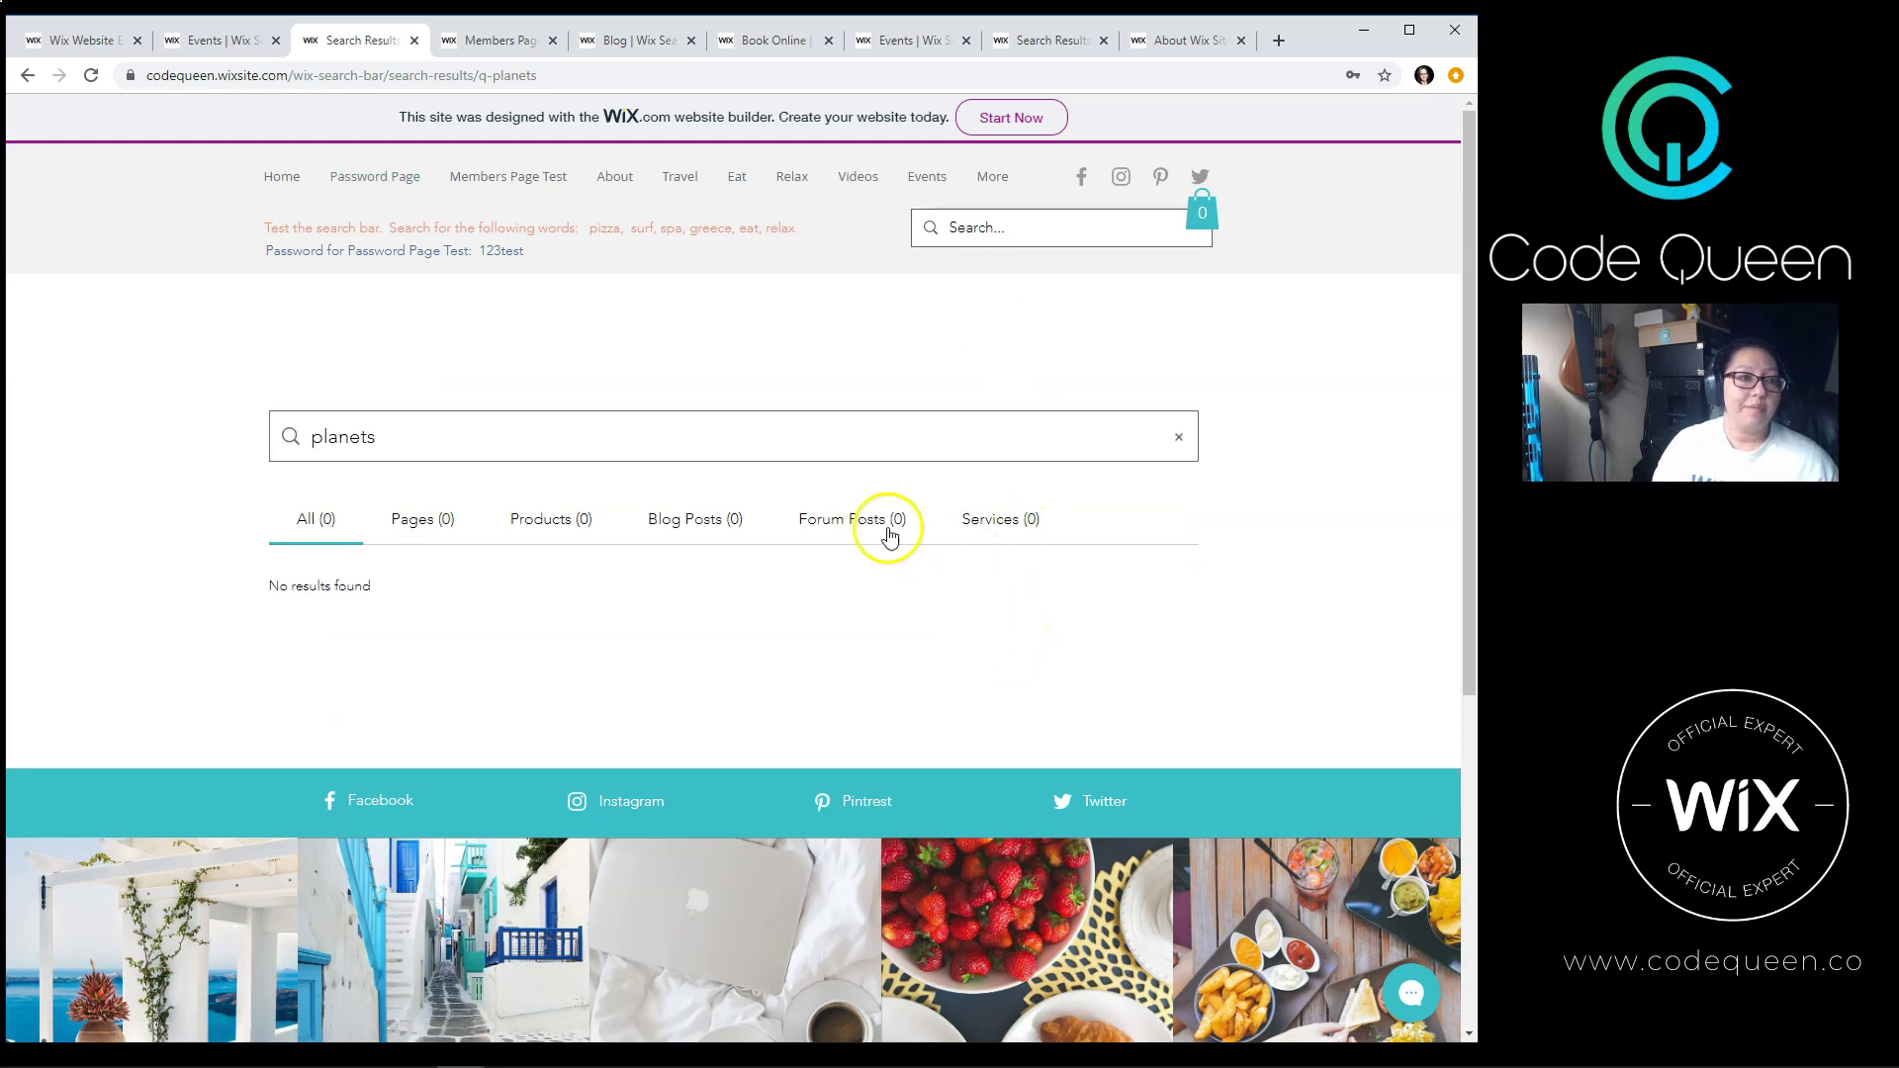
Step: Close the planets results tab and run a site search for 'twitter', which returns nothing
key("ctrl+w")
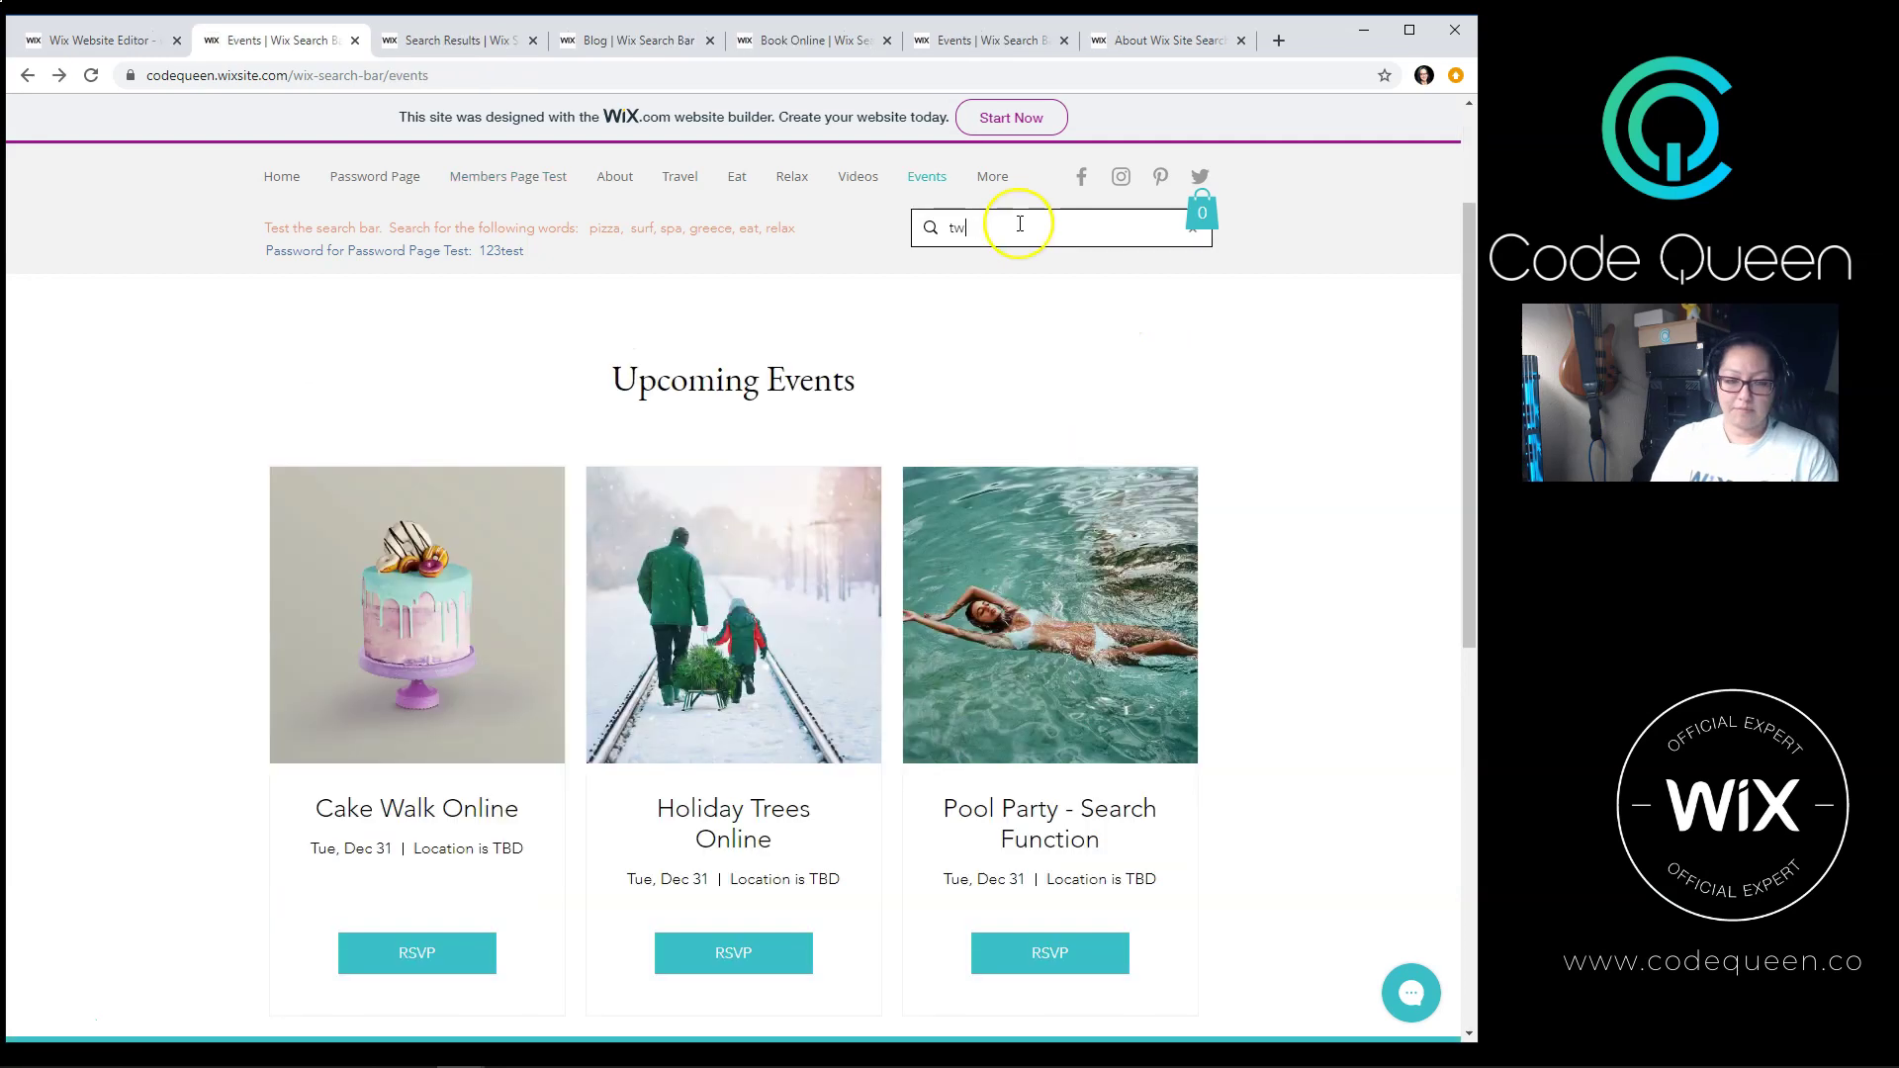
key("Return")
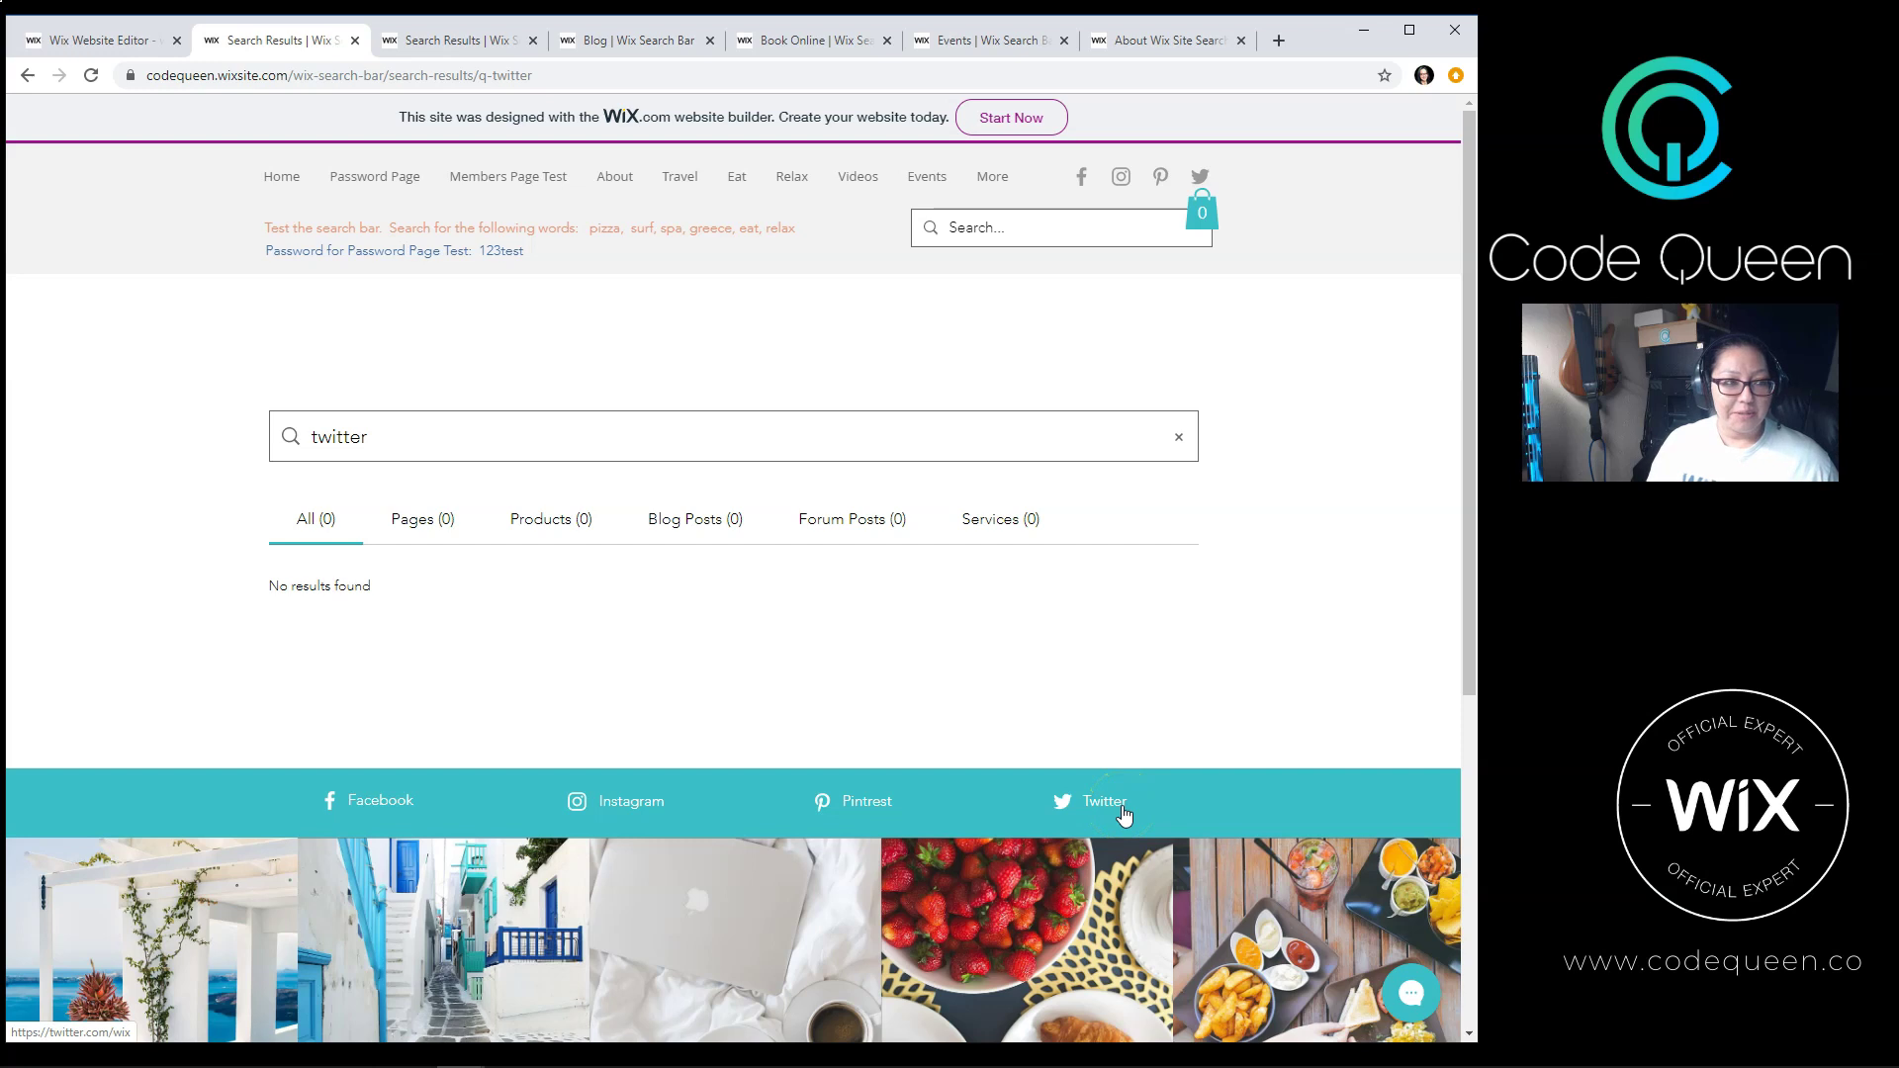
Step: In the Wix Editor, select the footer Twitter text and scroll back up the home page
left_click(94, 40)
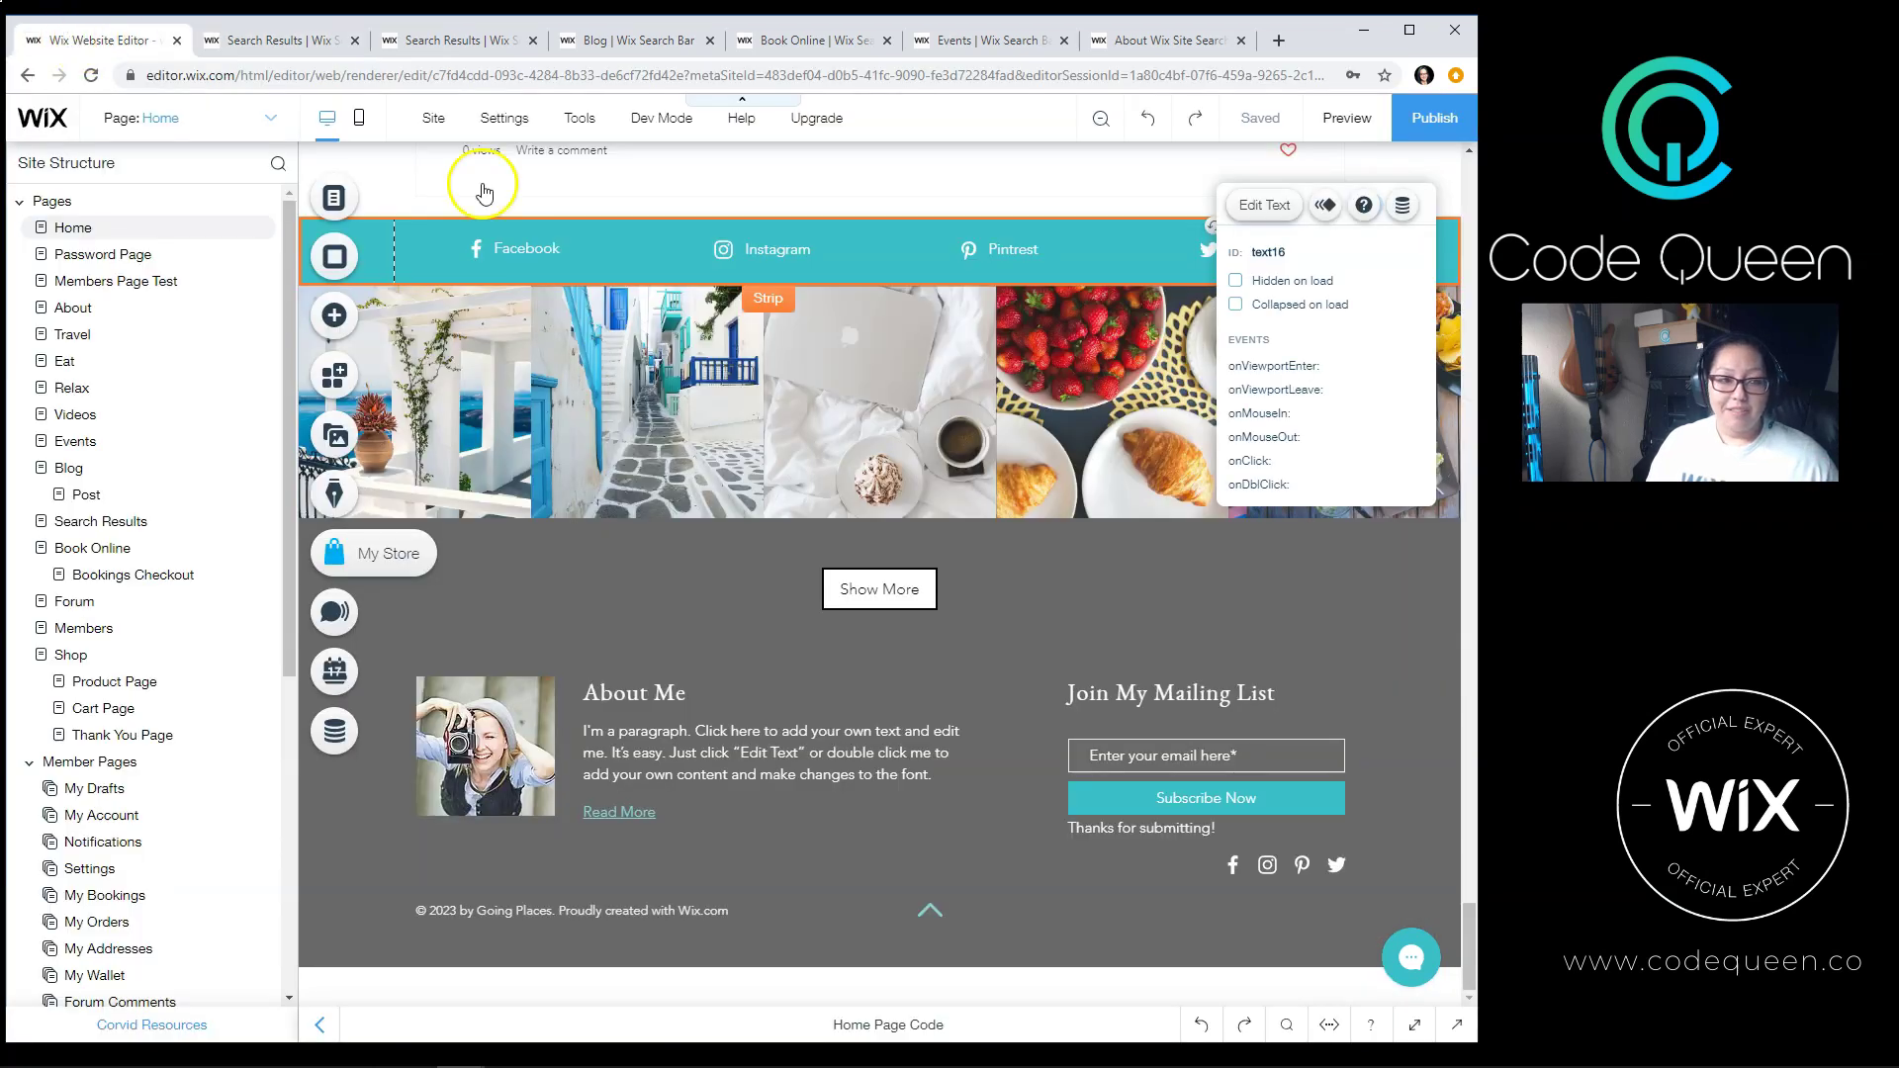
scroll(929, 551, "up", 4)
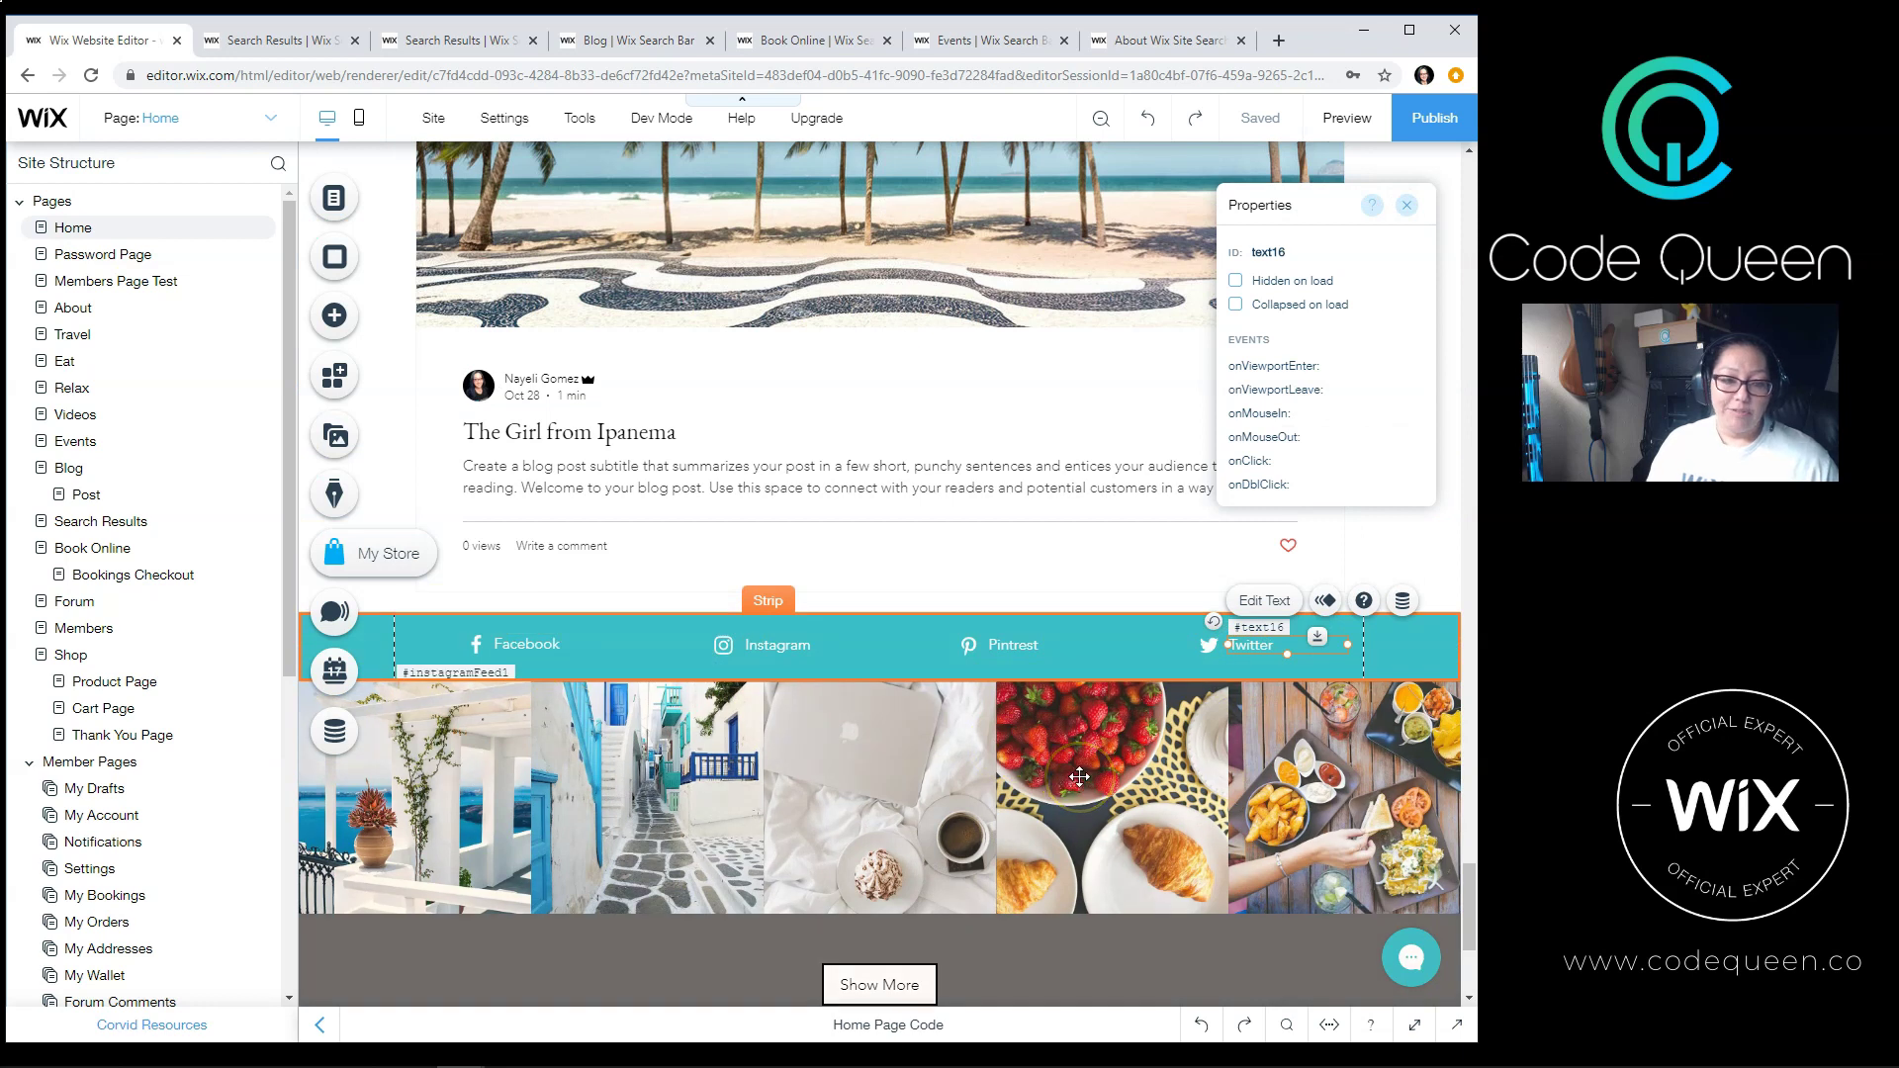
left_click(1264, 648)
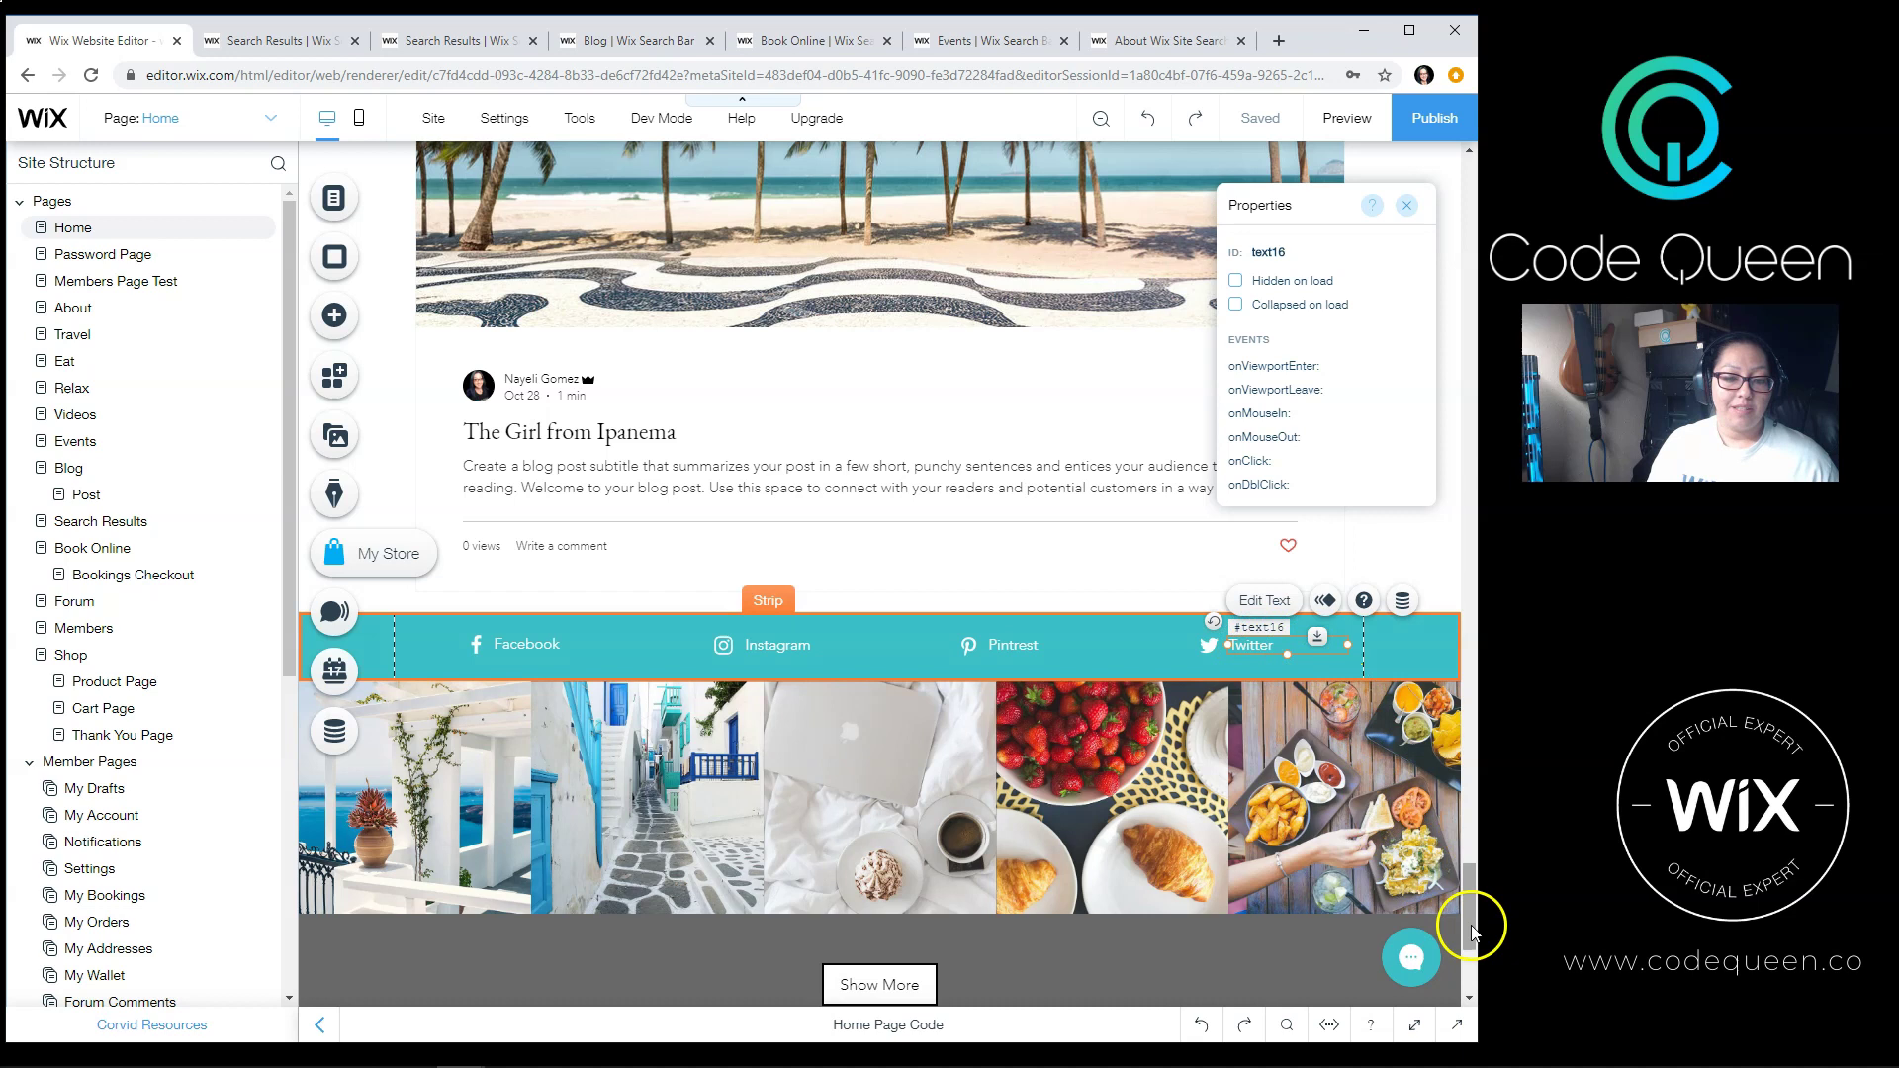
left_click_drag(1468, 922, 1425, 166)
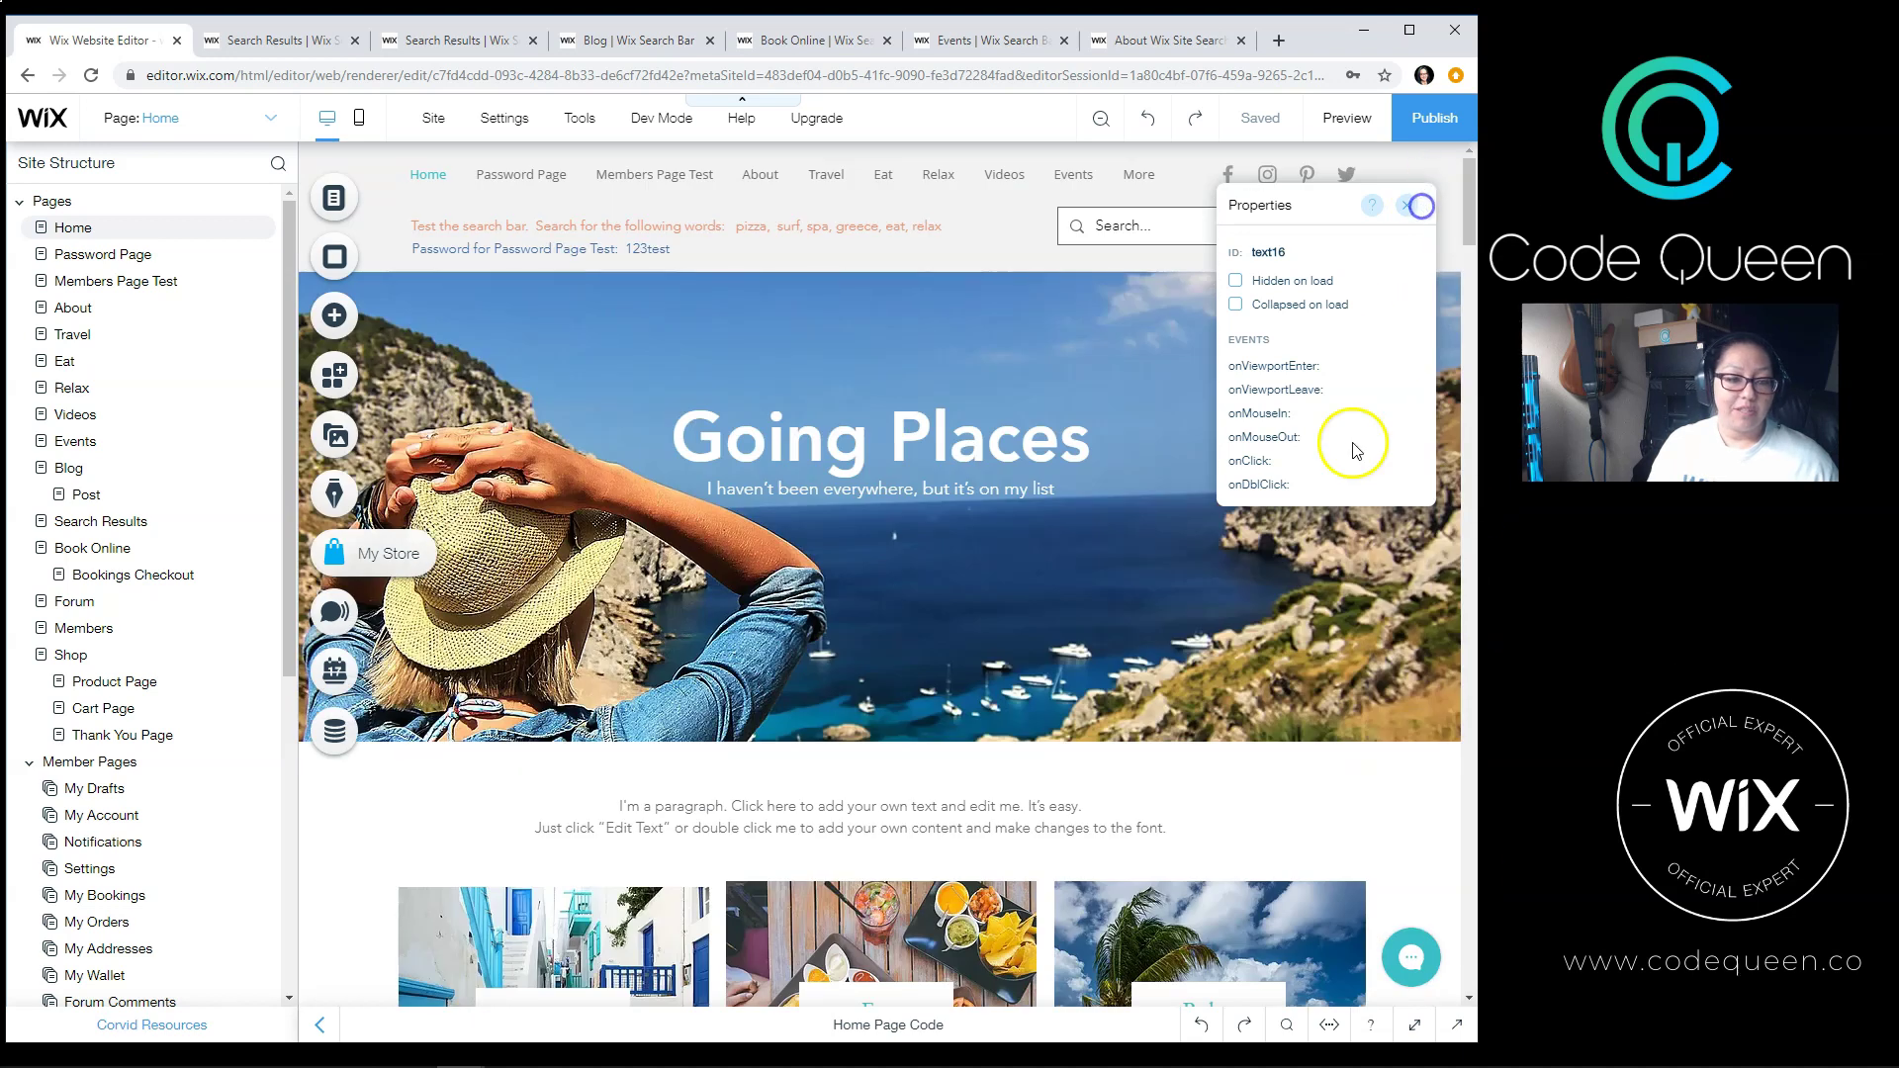
Step: Replace the paragraph under the banner with 'Twitter testing search.' and publish the site
left_click(834, 826)
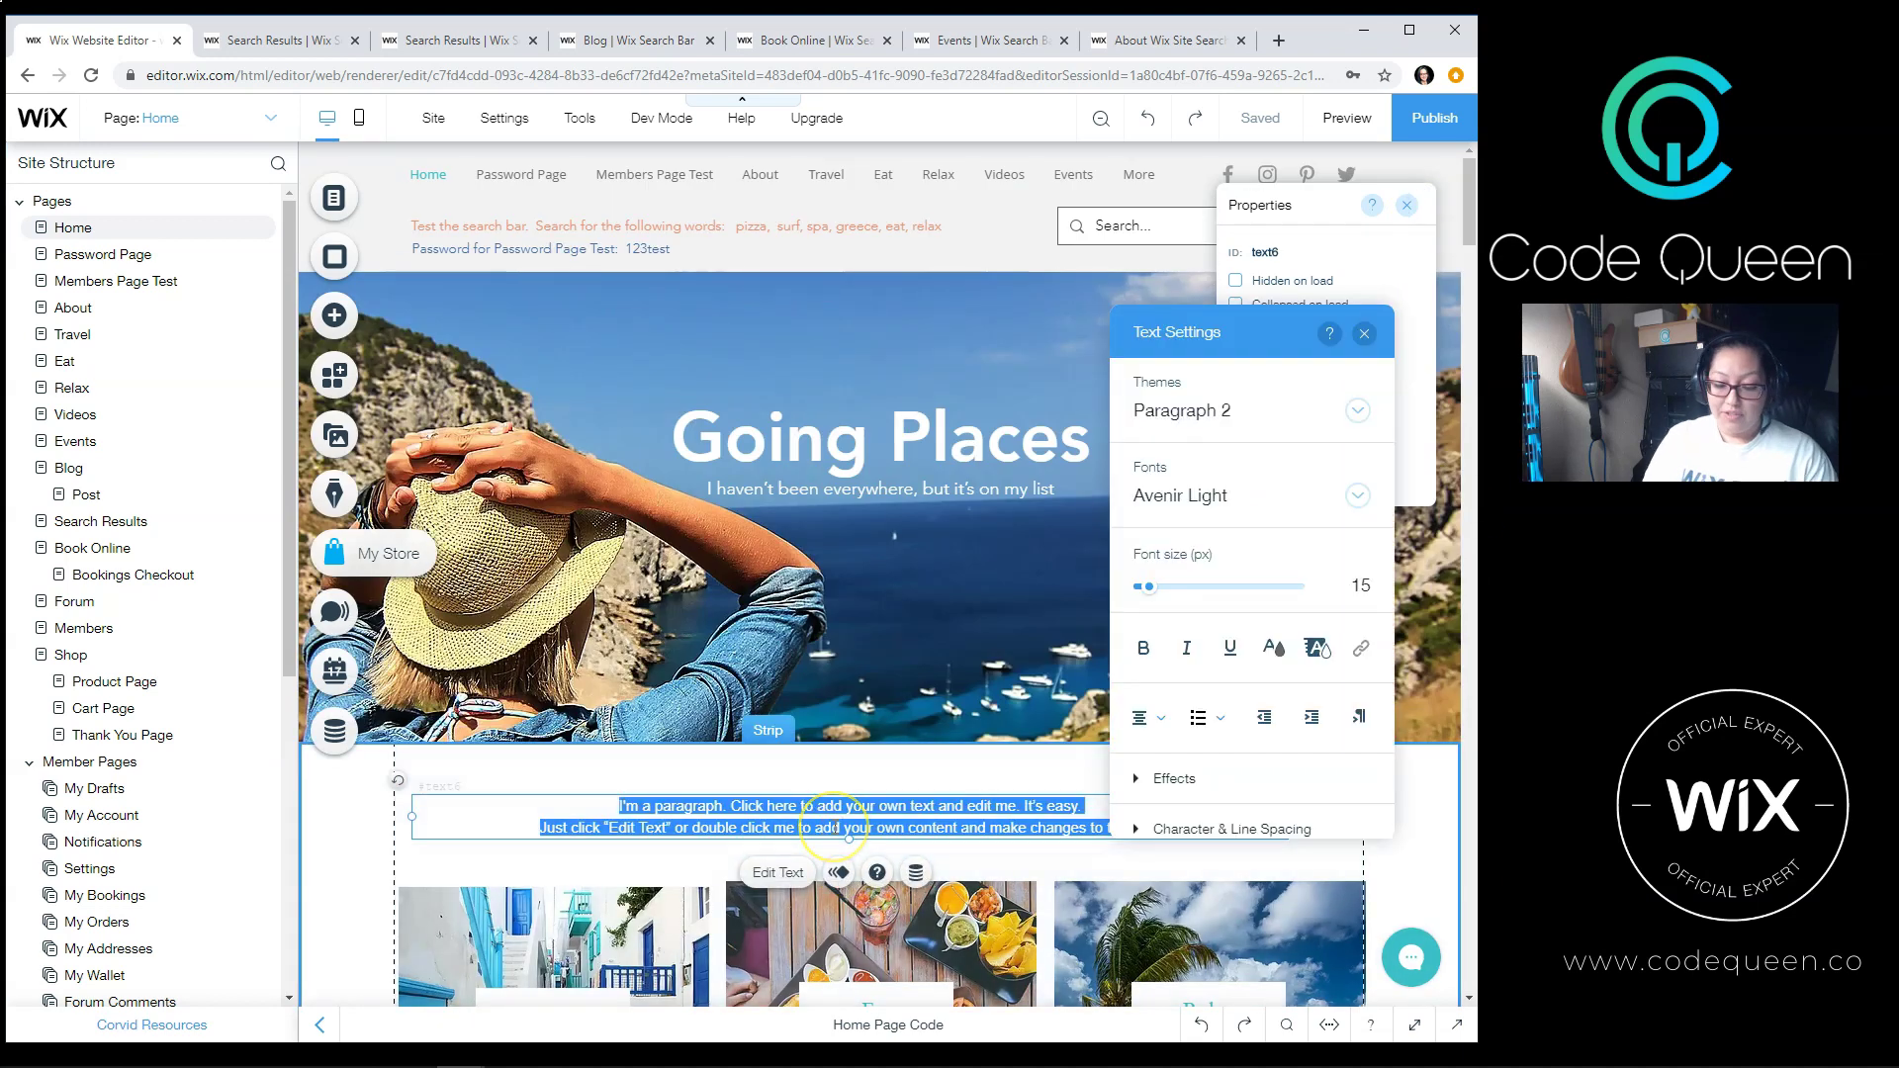
key("BackSpace")
type("Twitter testing search.")
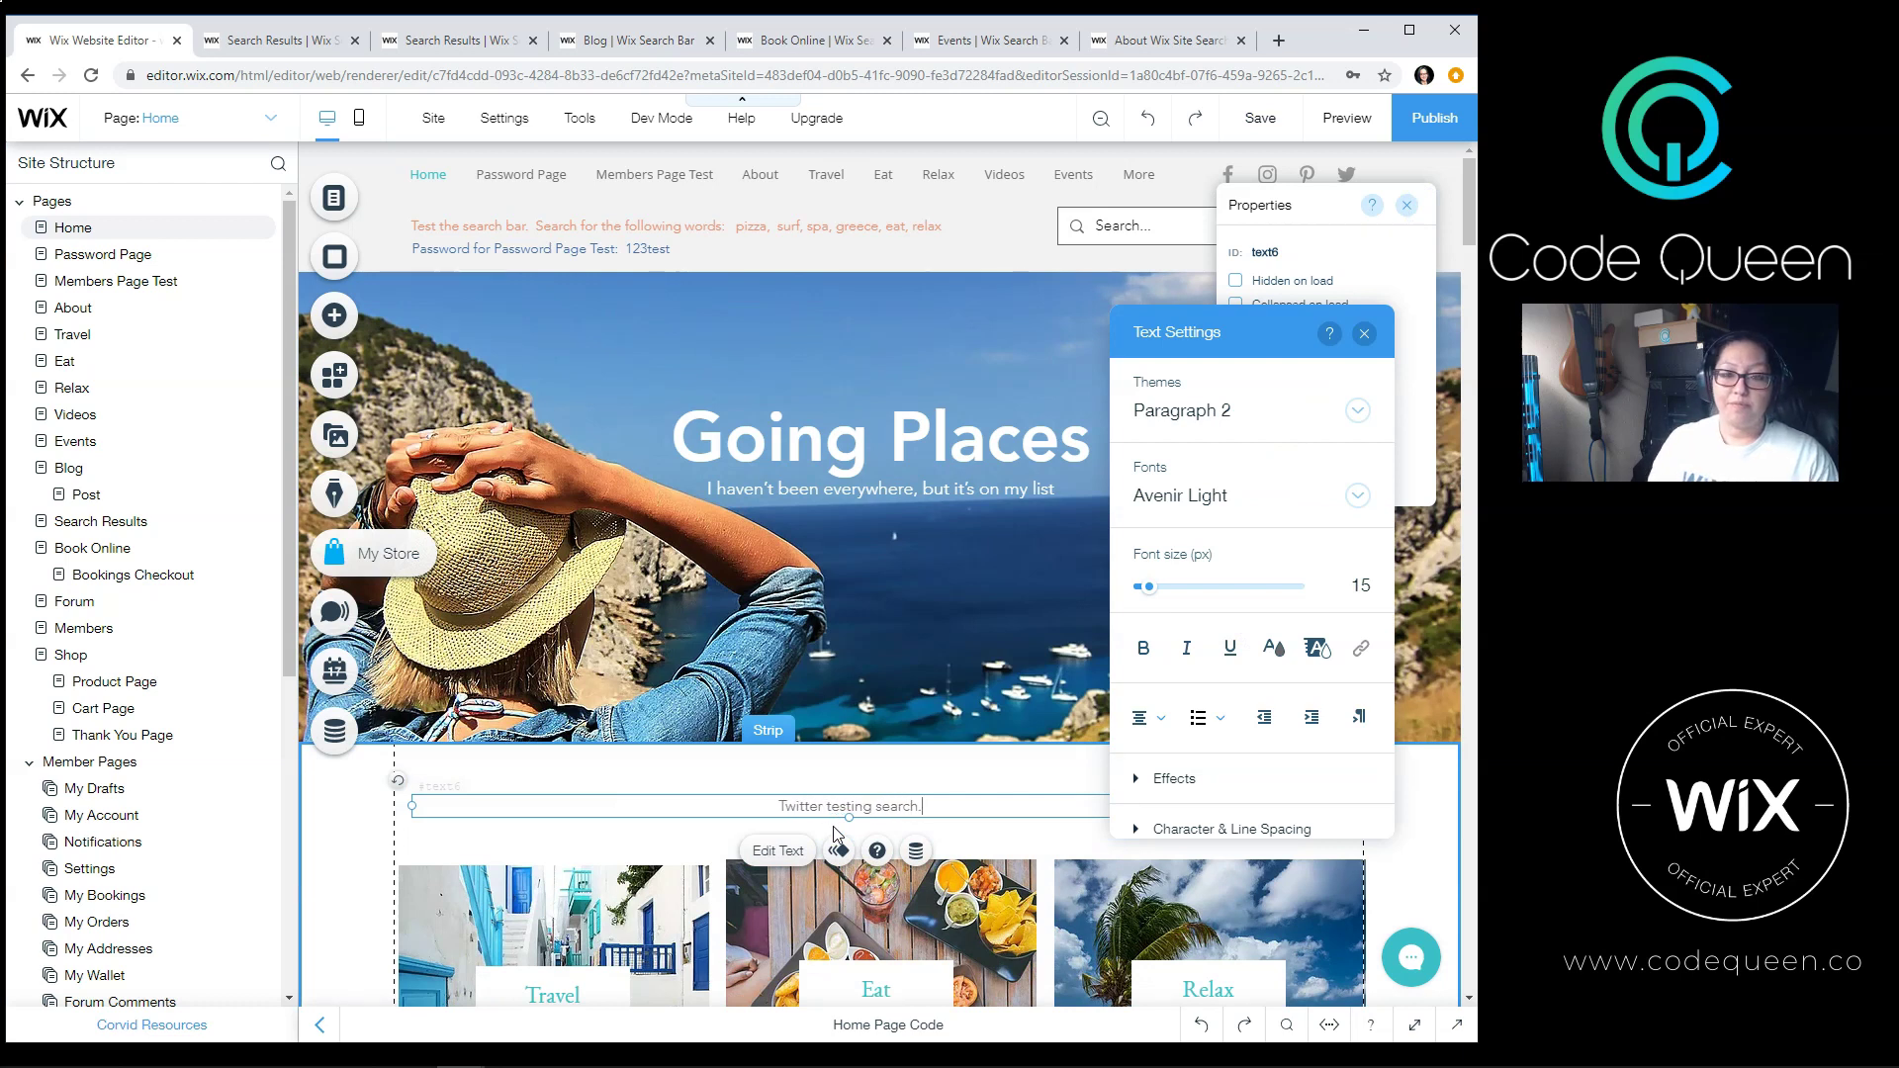
left_click(1416, 127)
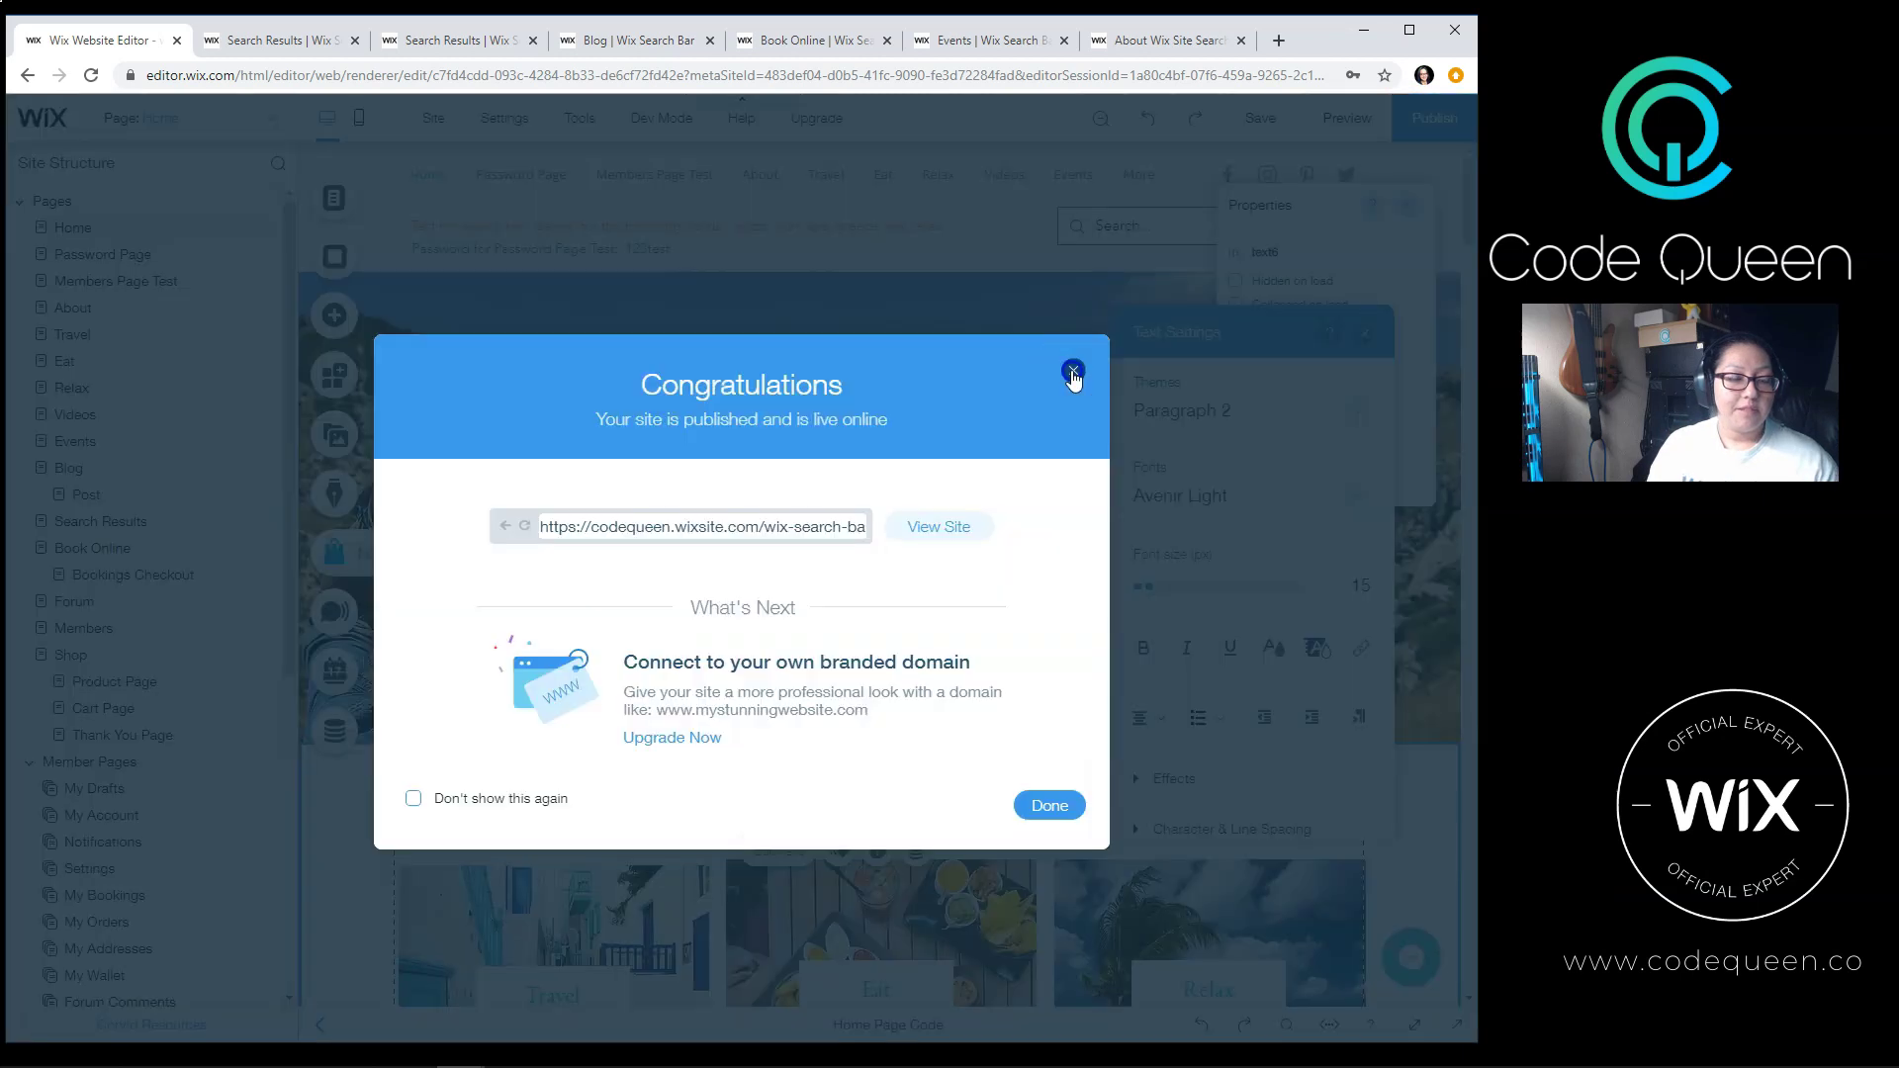
left_click(1075, 373)
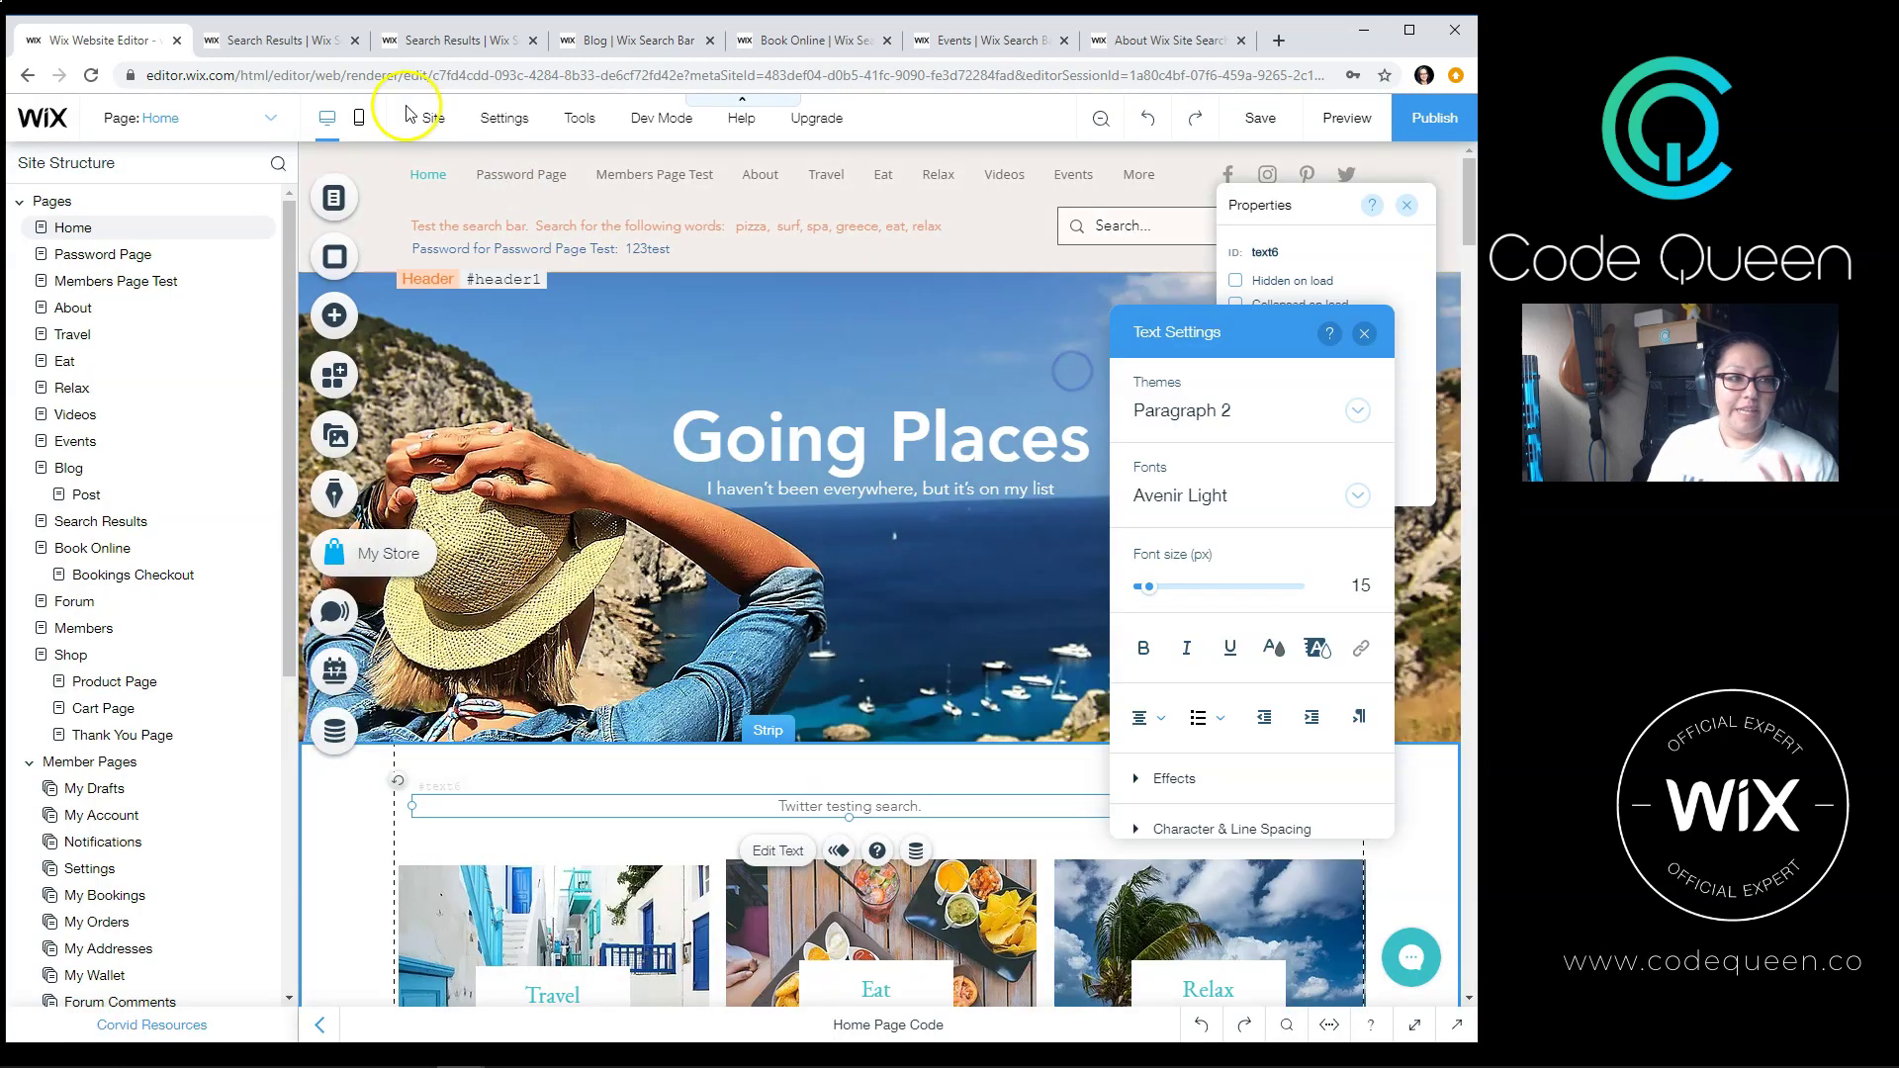
Step: Reload the live site tab and scroll through the Blog posts, starting with Silky Sands, Turquoise Surf
left_click(287, 42)
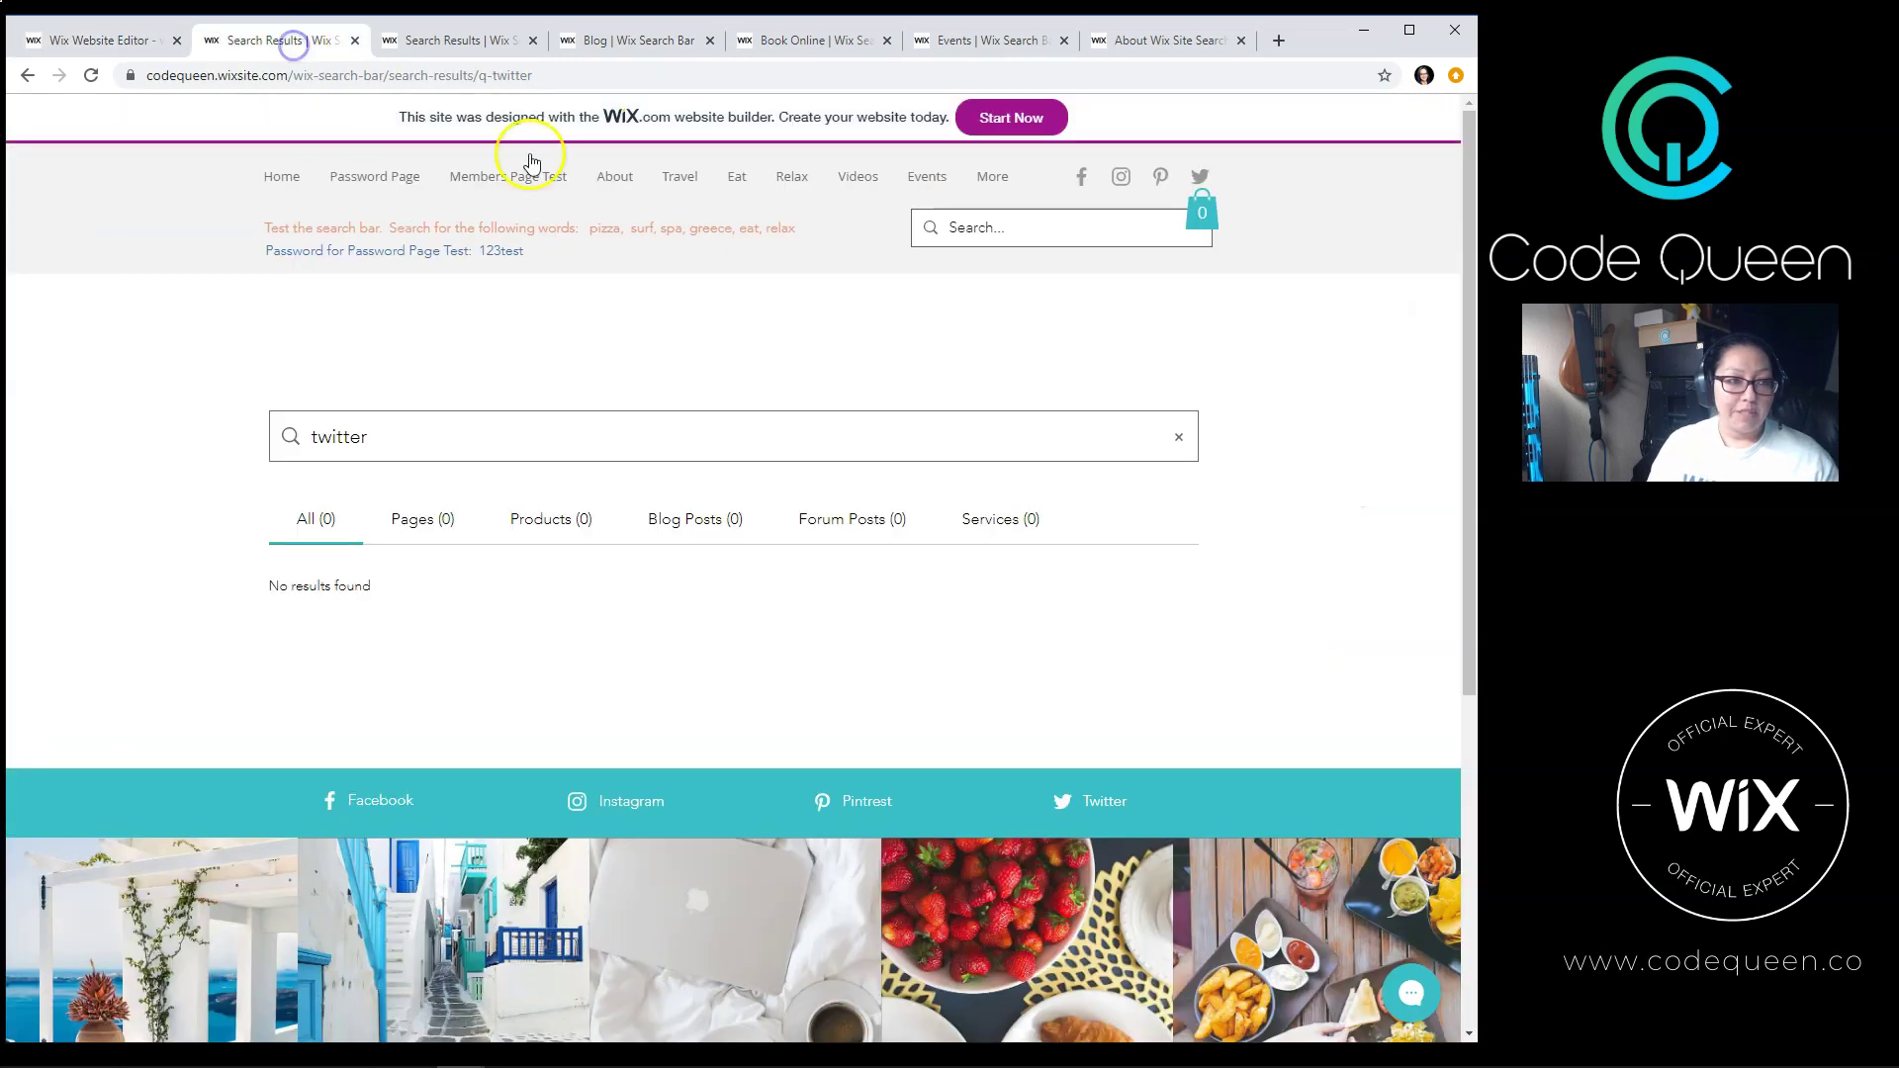
left_click(90, 76)
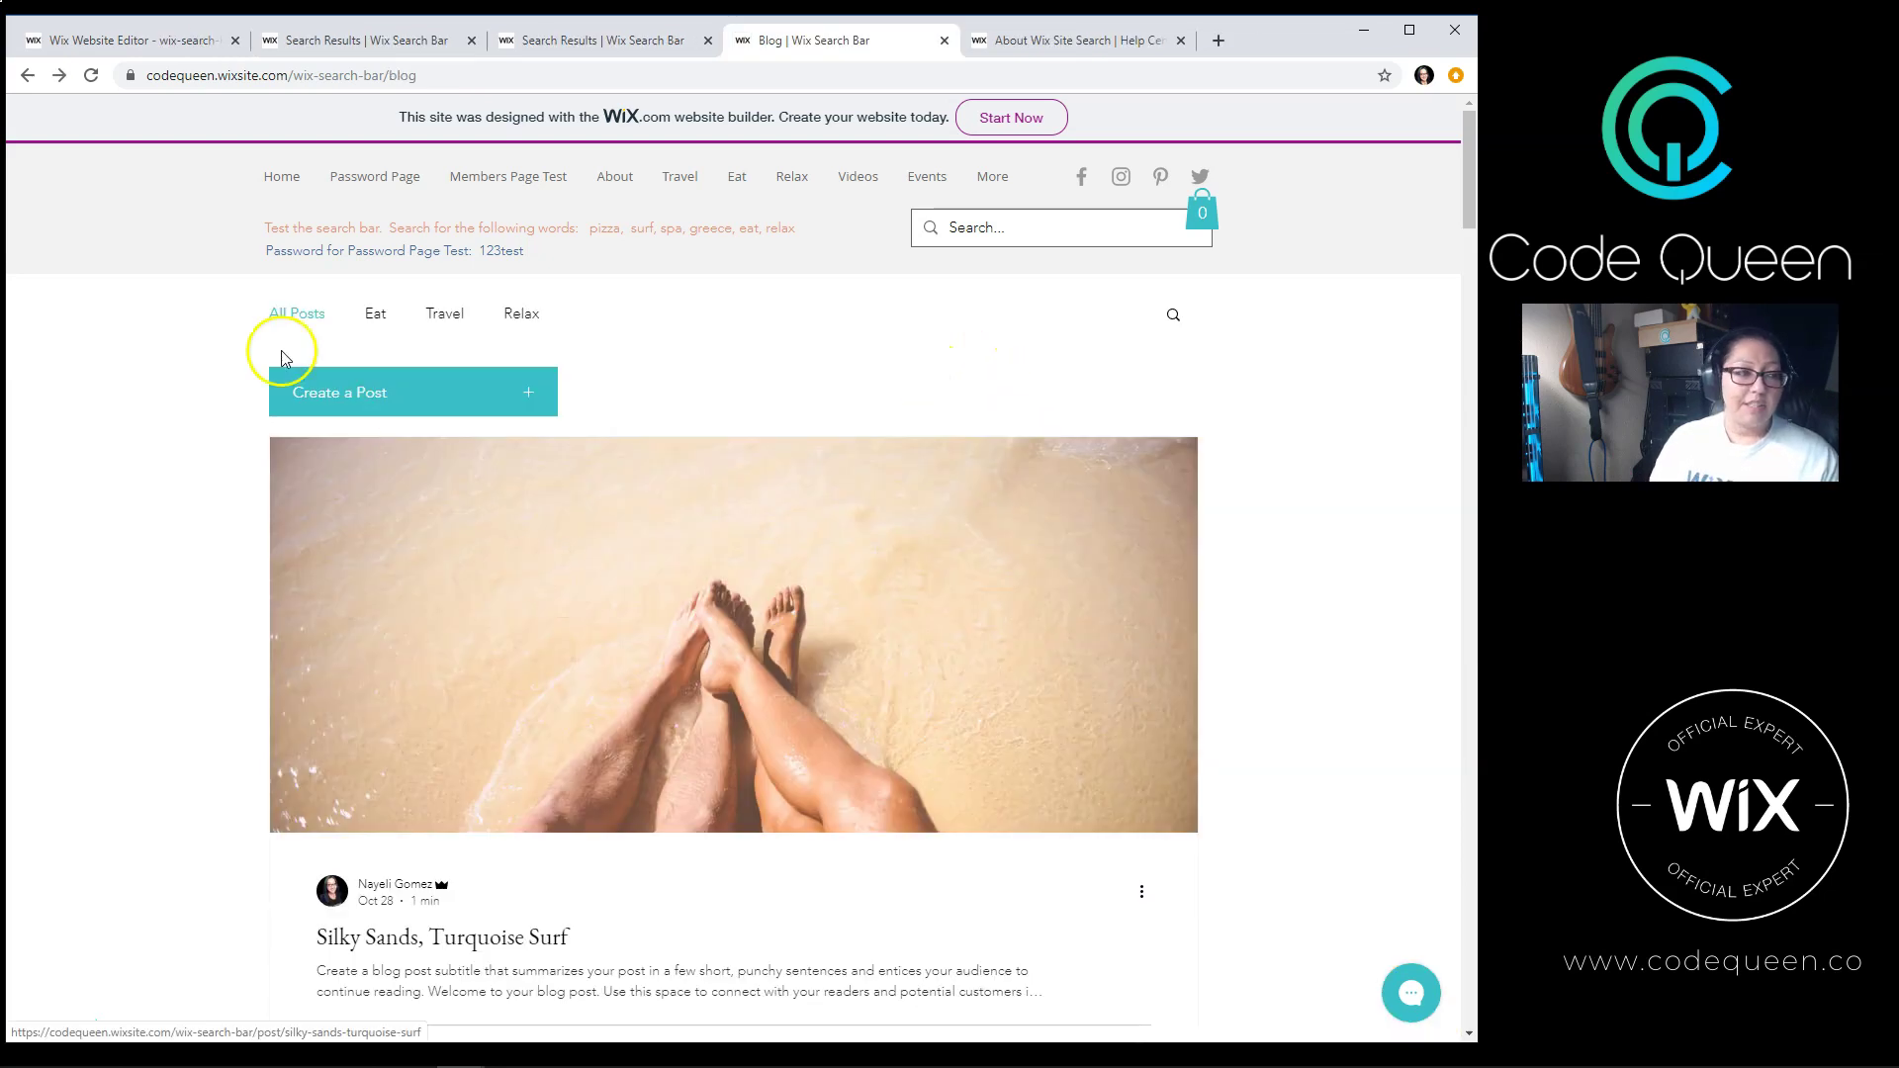
scroll(309, 835, "down", 1)
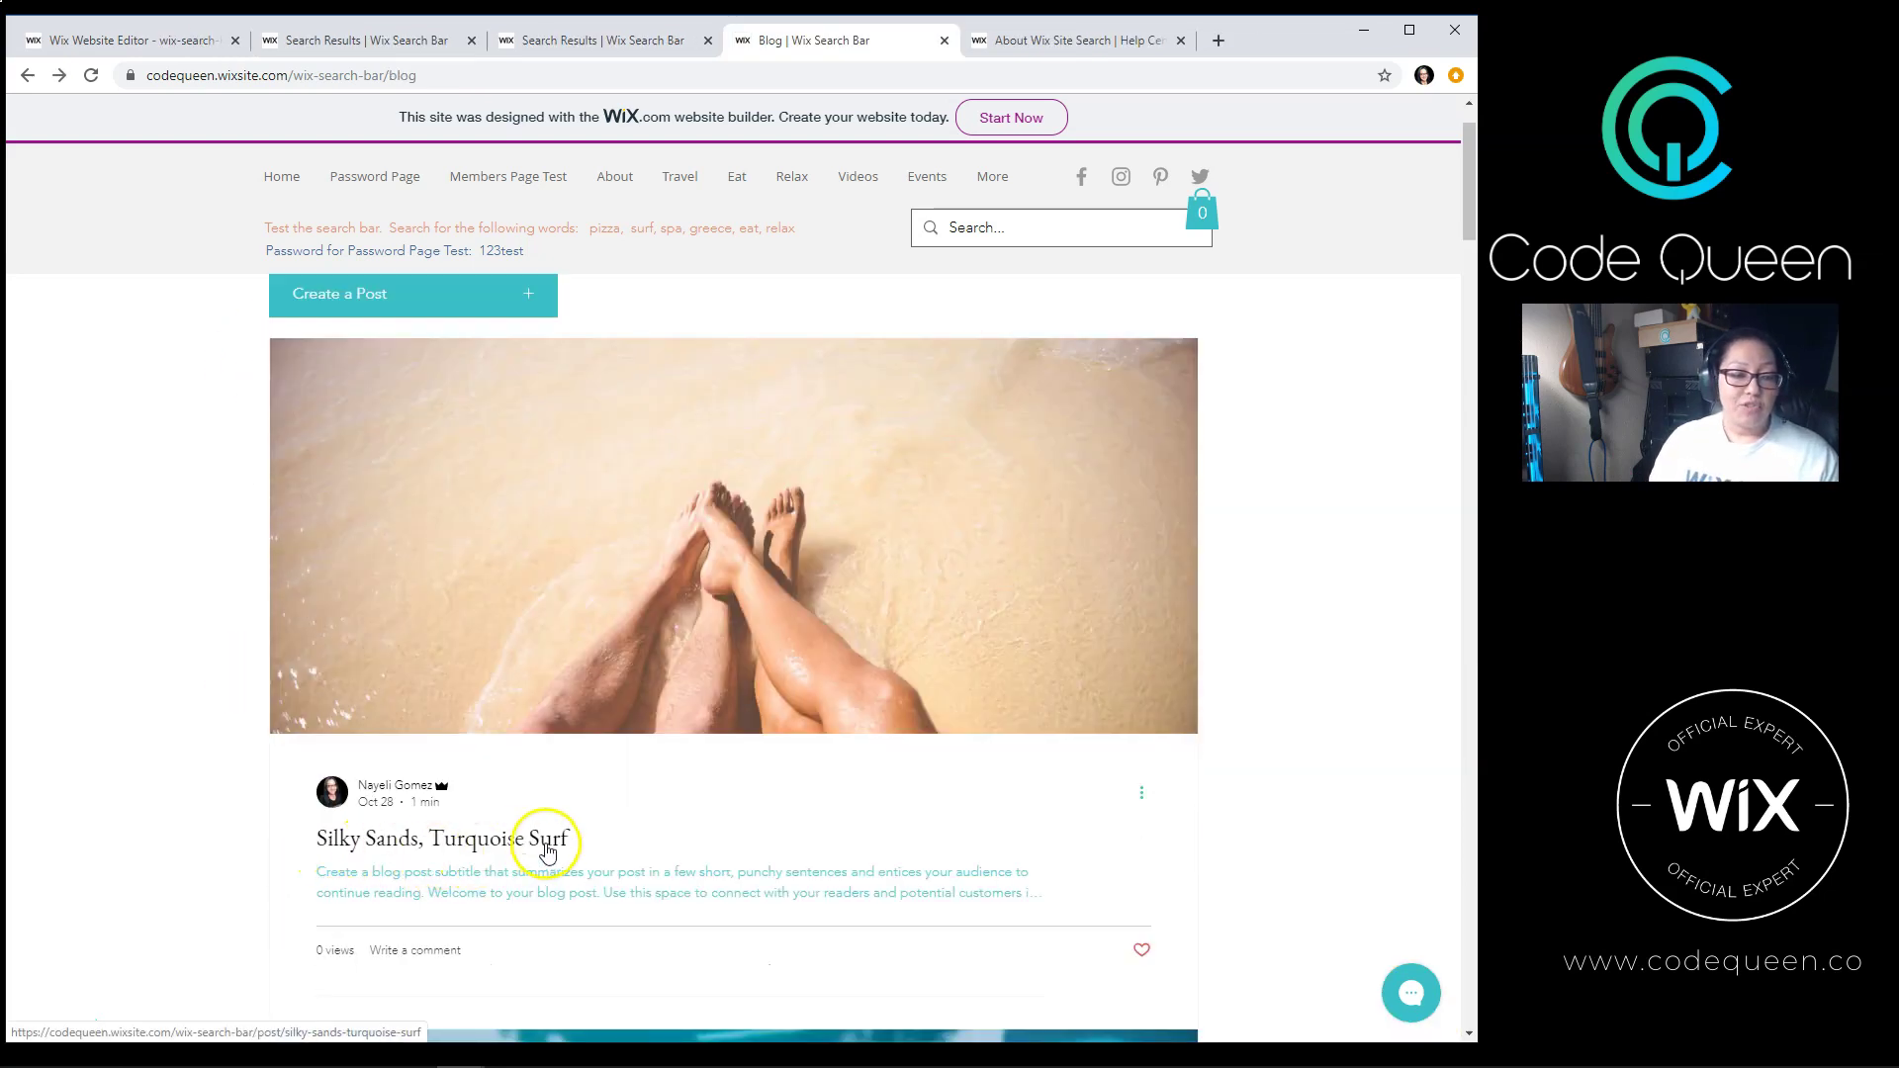
scroll(547, 850, "down", 15)
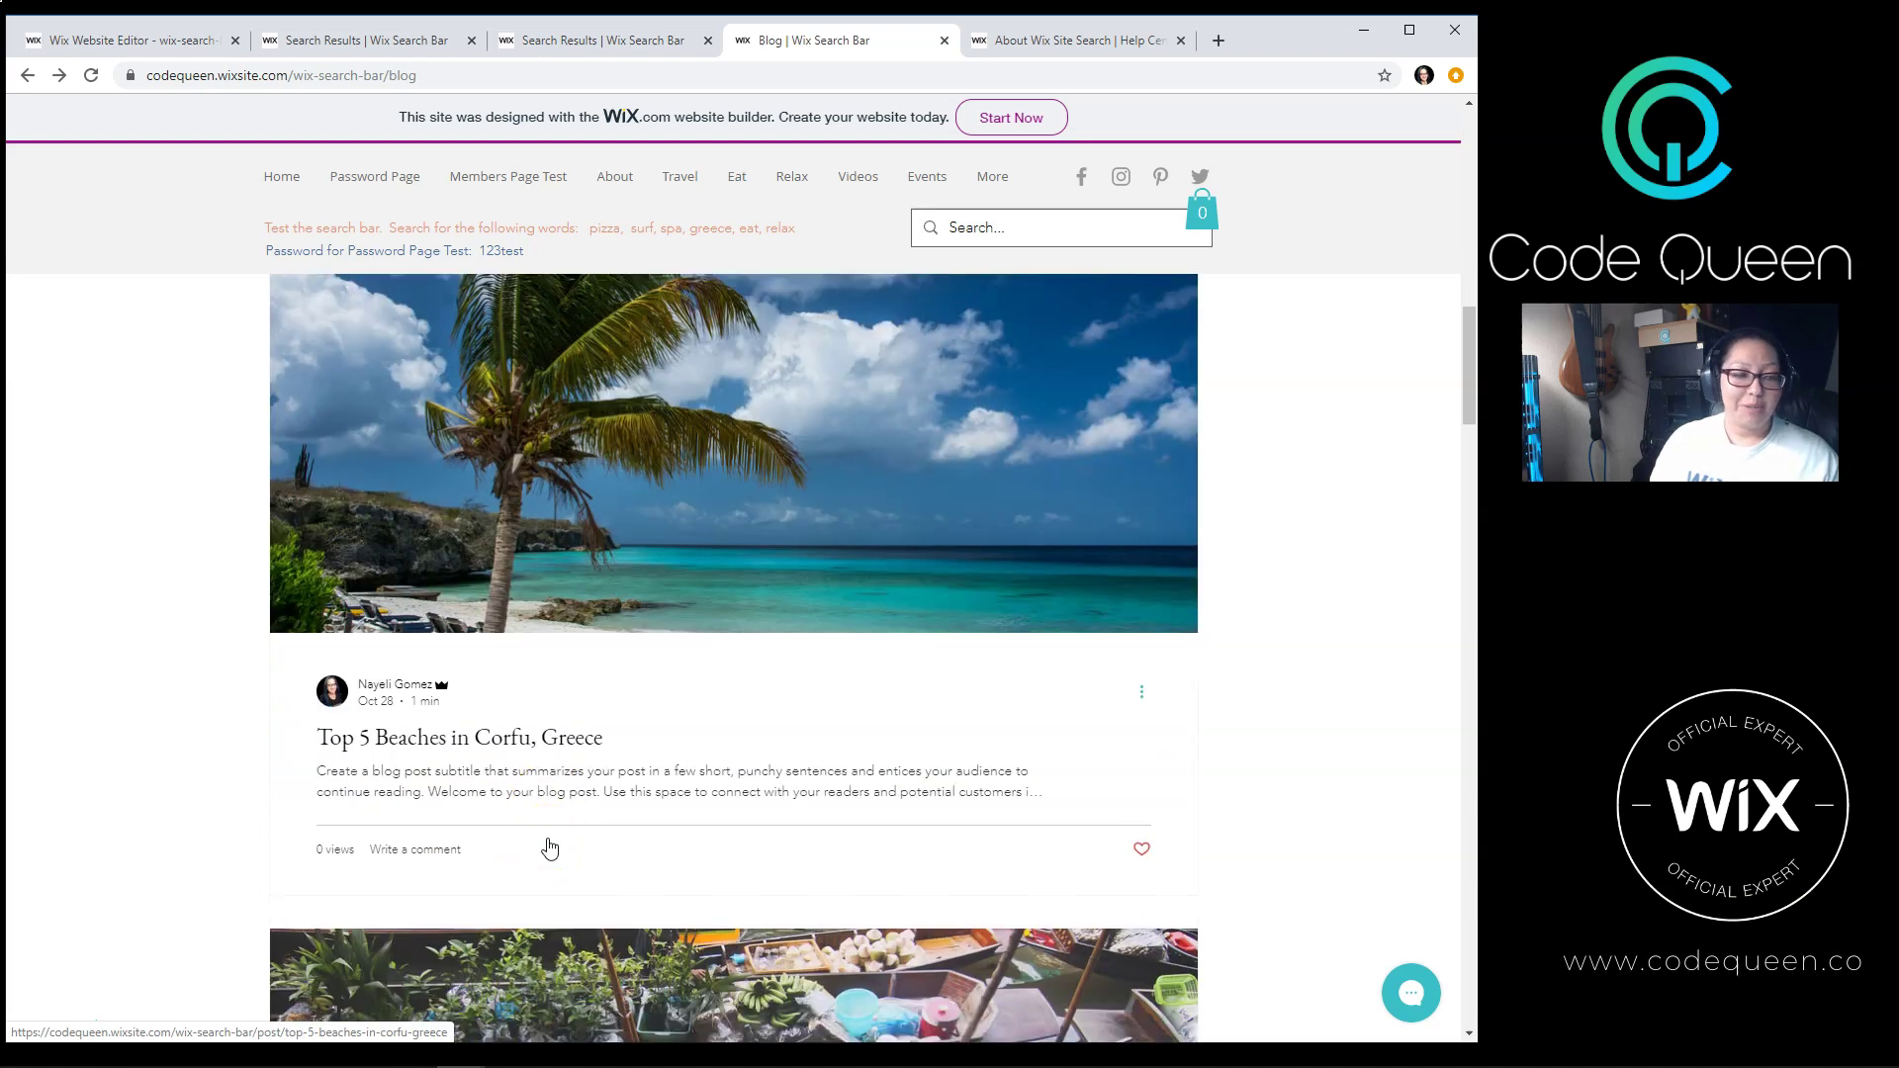
scroll(547, 839, "down", 1)
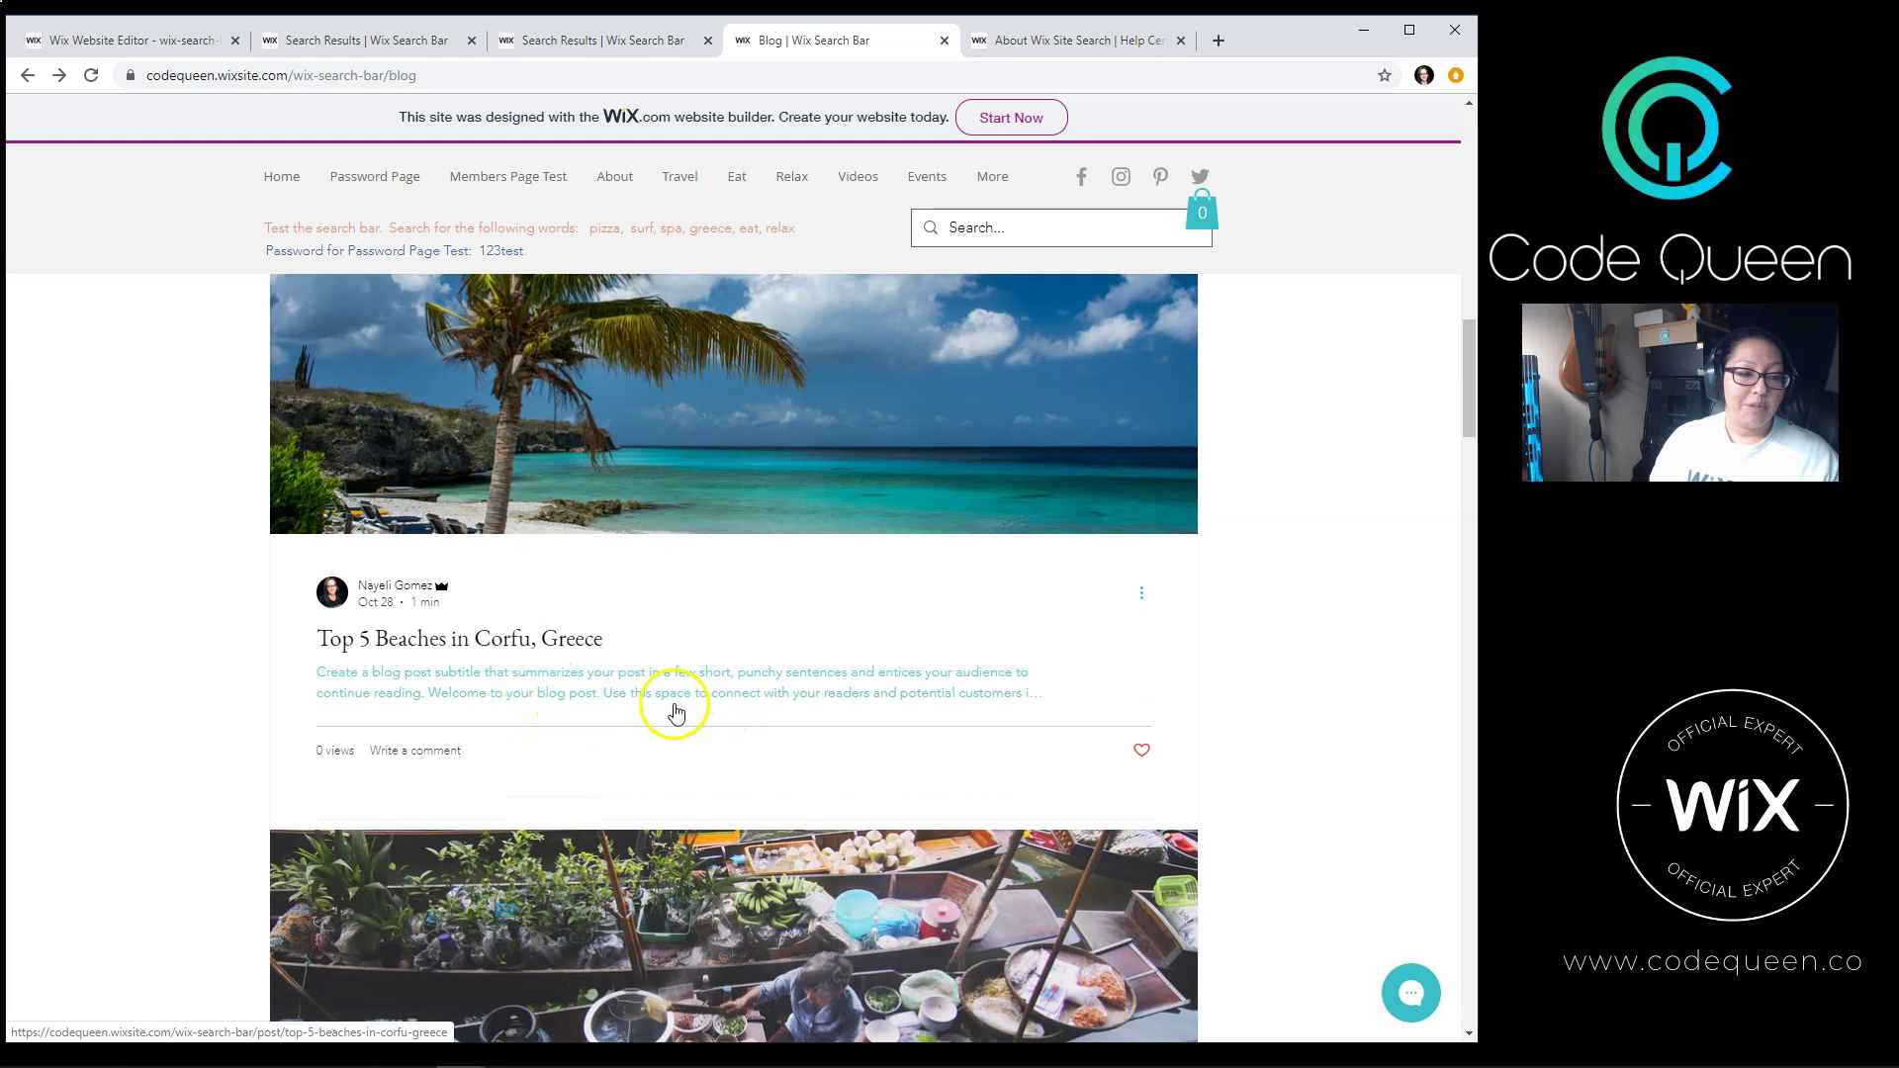
scroll(817, 792, "up", 8)
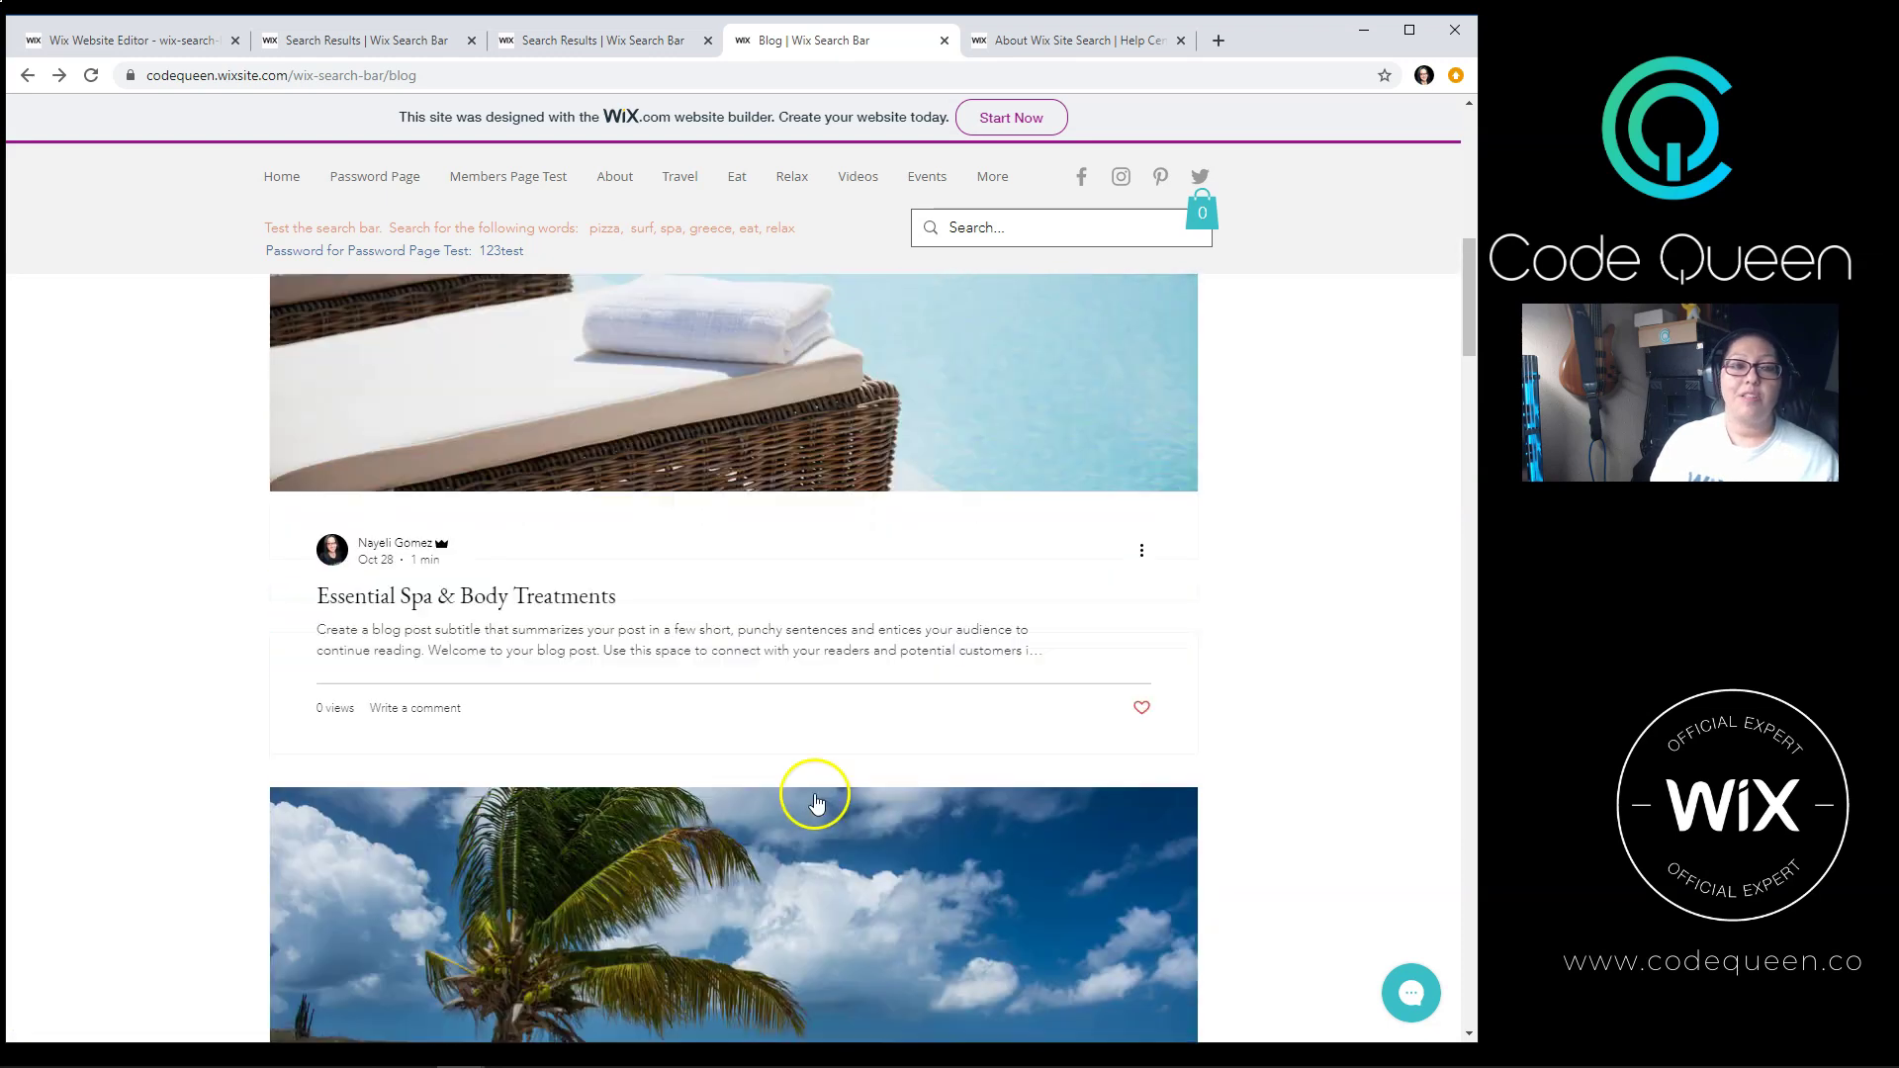
scroll(817, 791, "up", 10)
Step: Search the site for 'surf blog space' and browse its 12 results: 3 pages, 9 blog posts
left_click(989, 229)
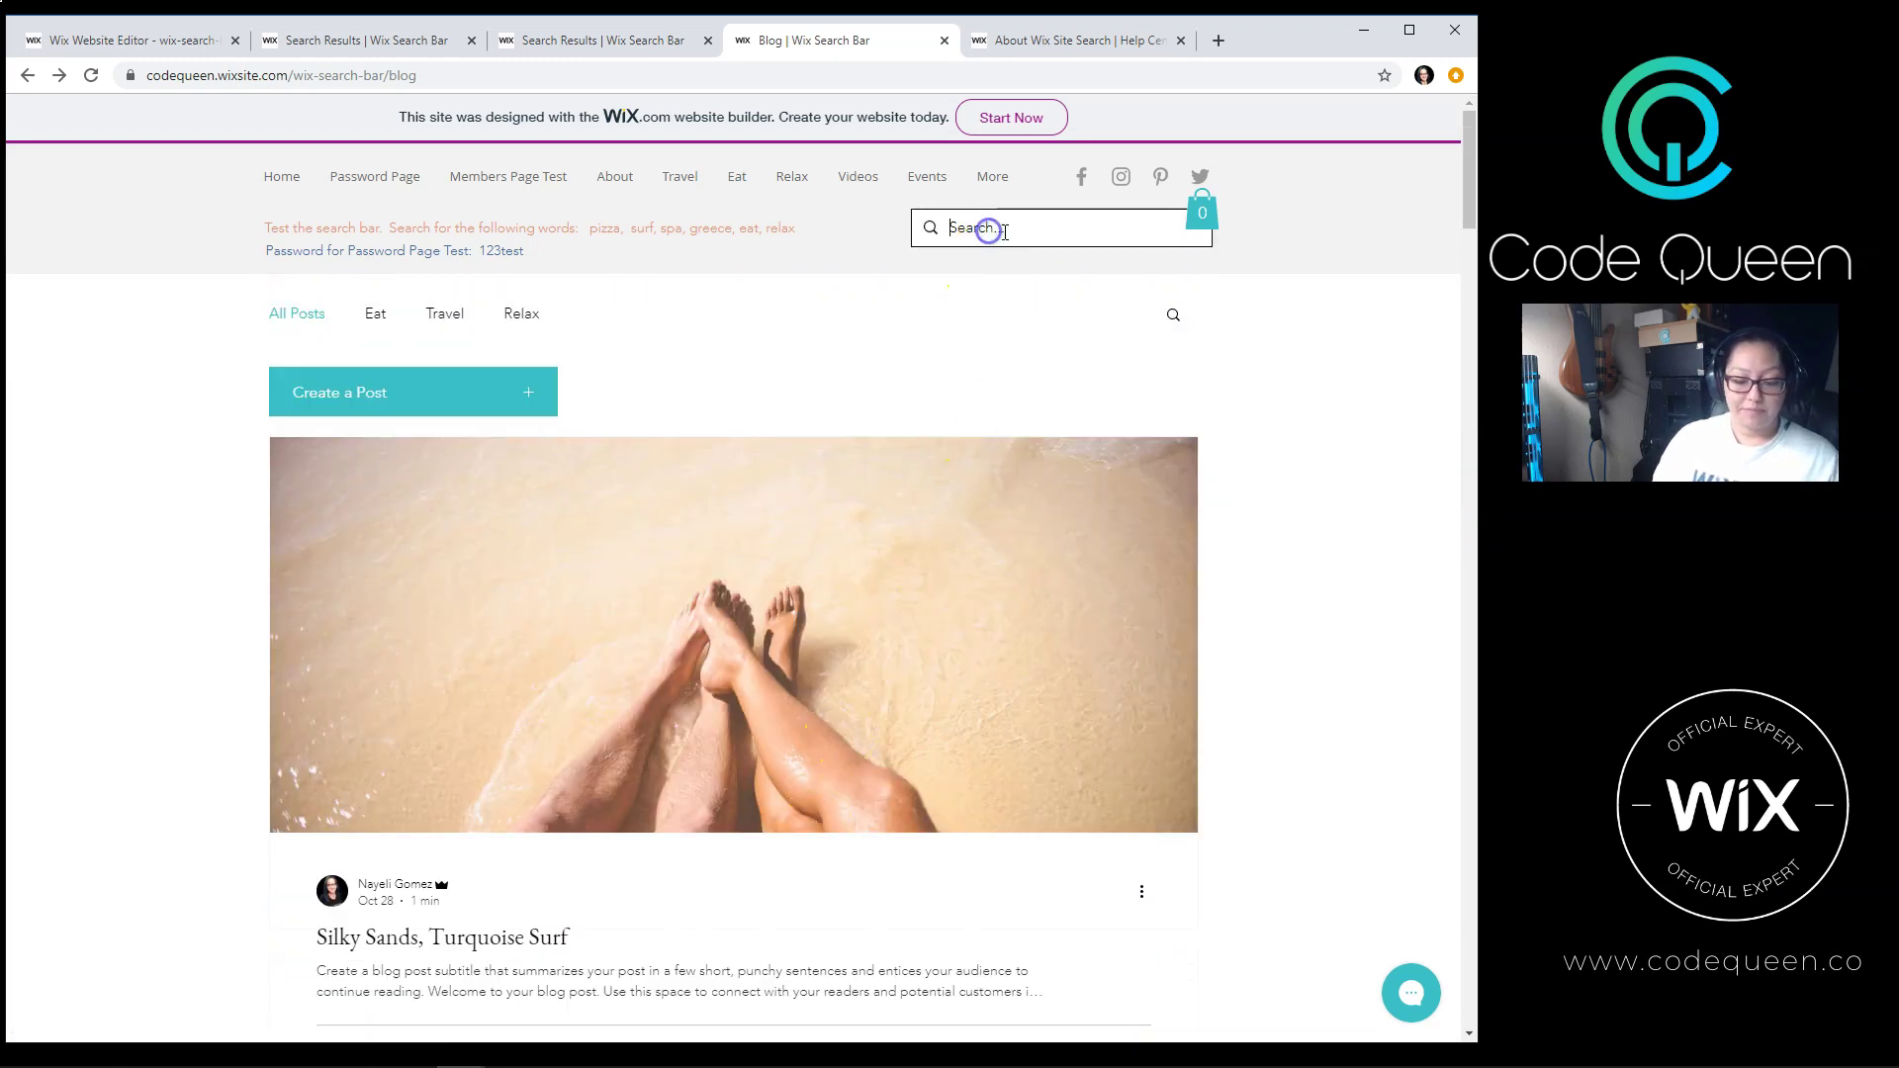
type("surf blog space")
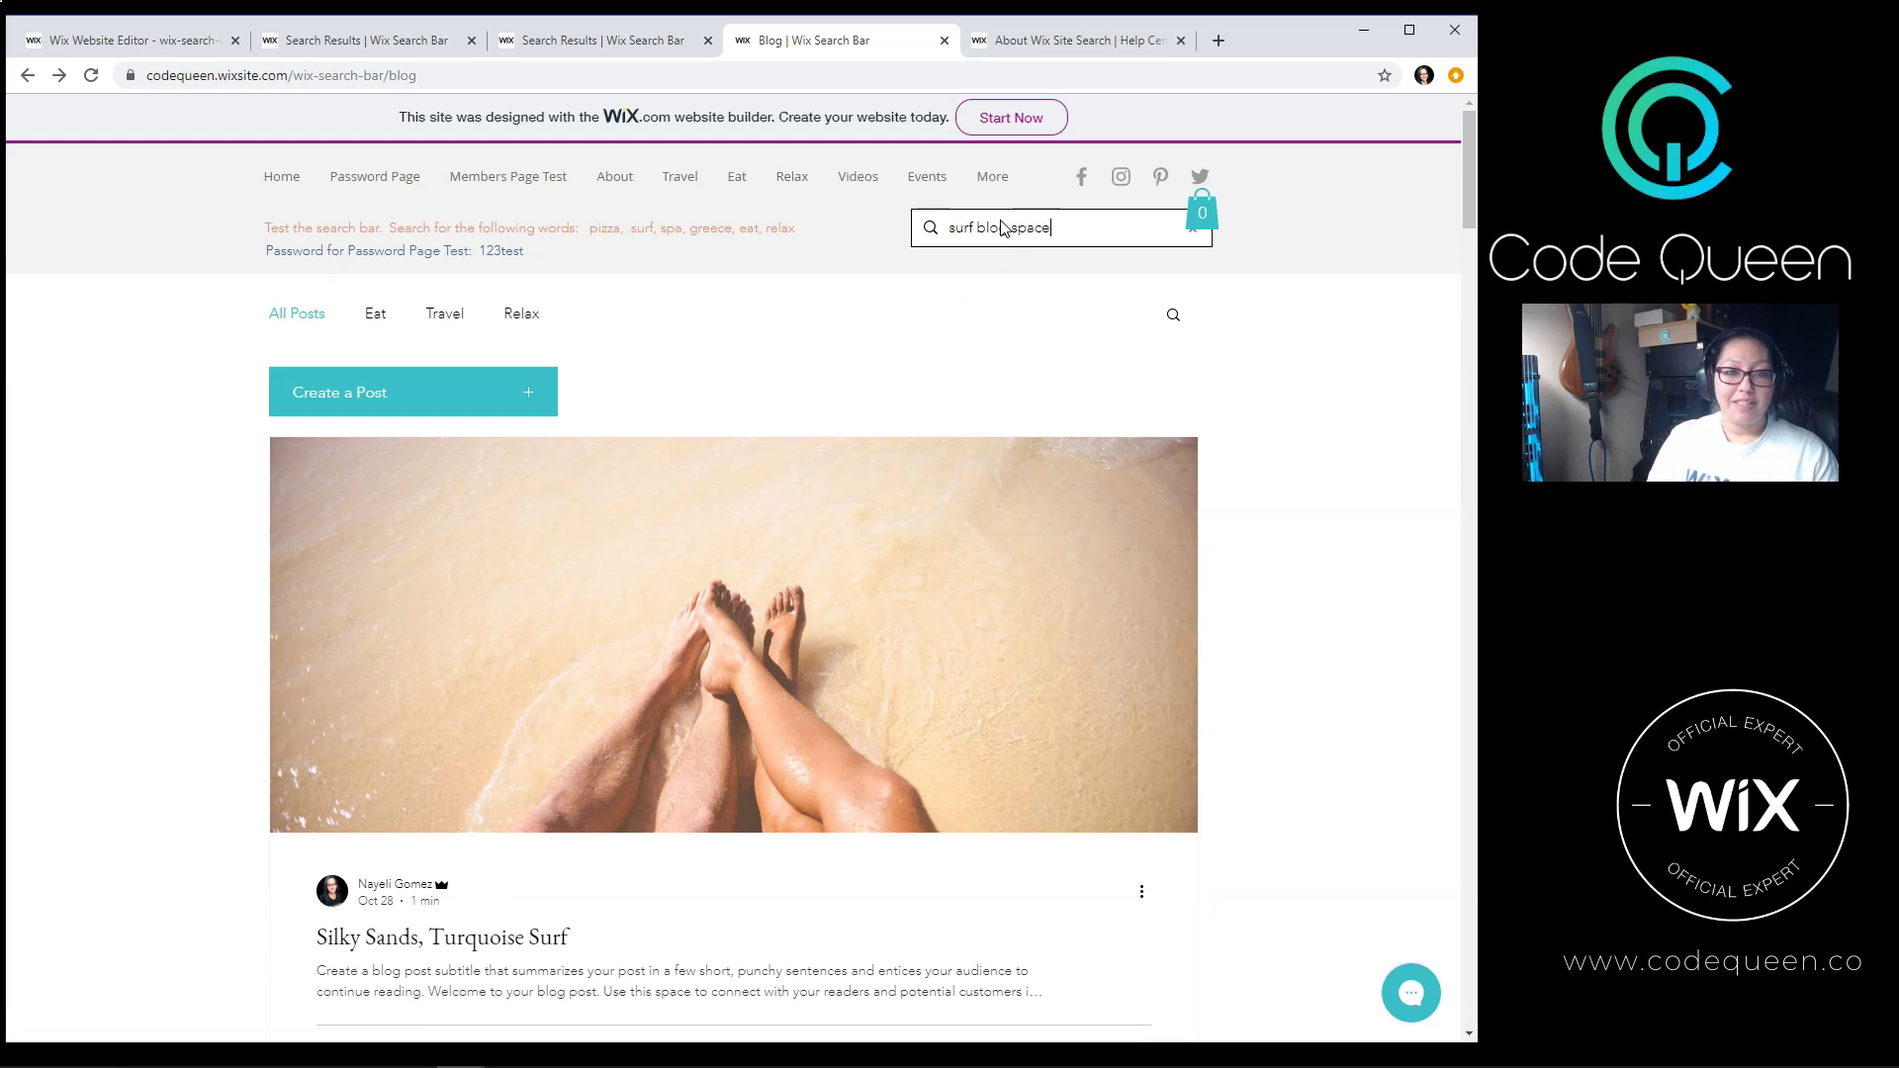
key("Return")
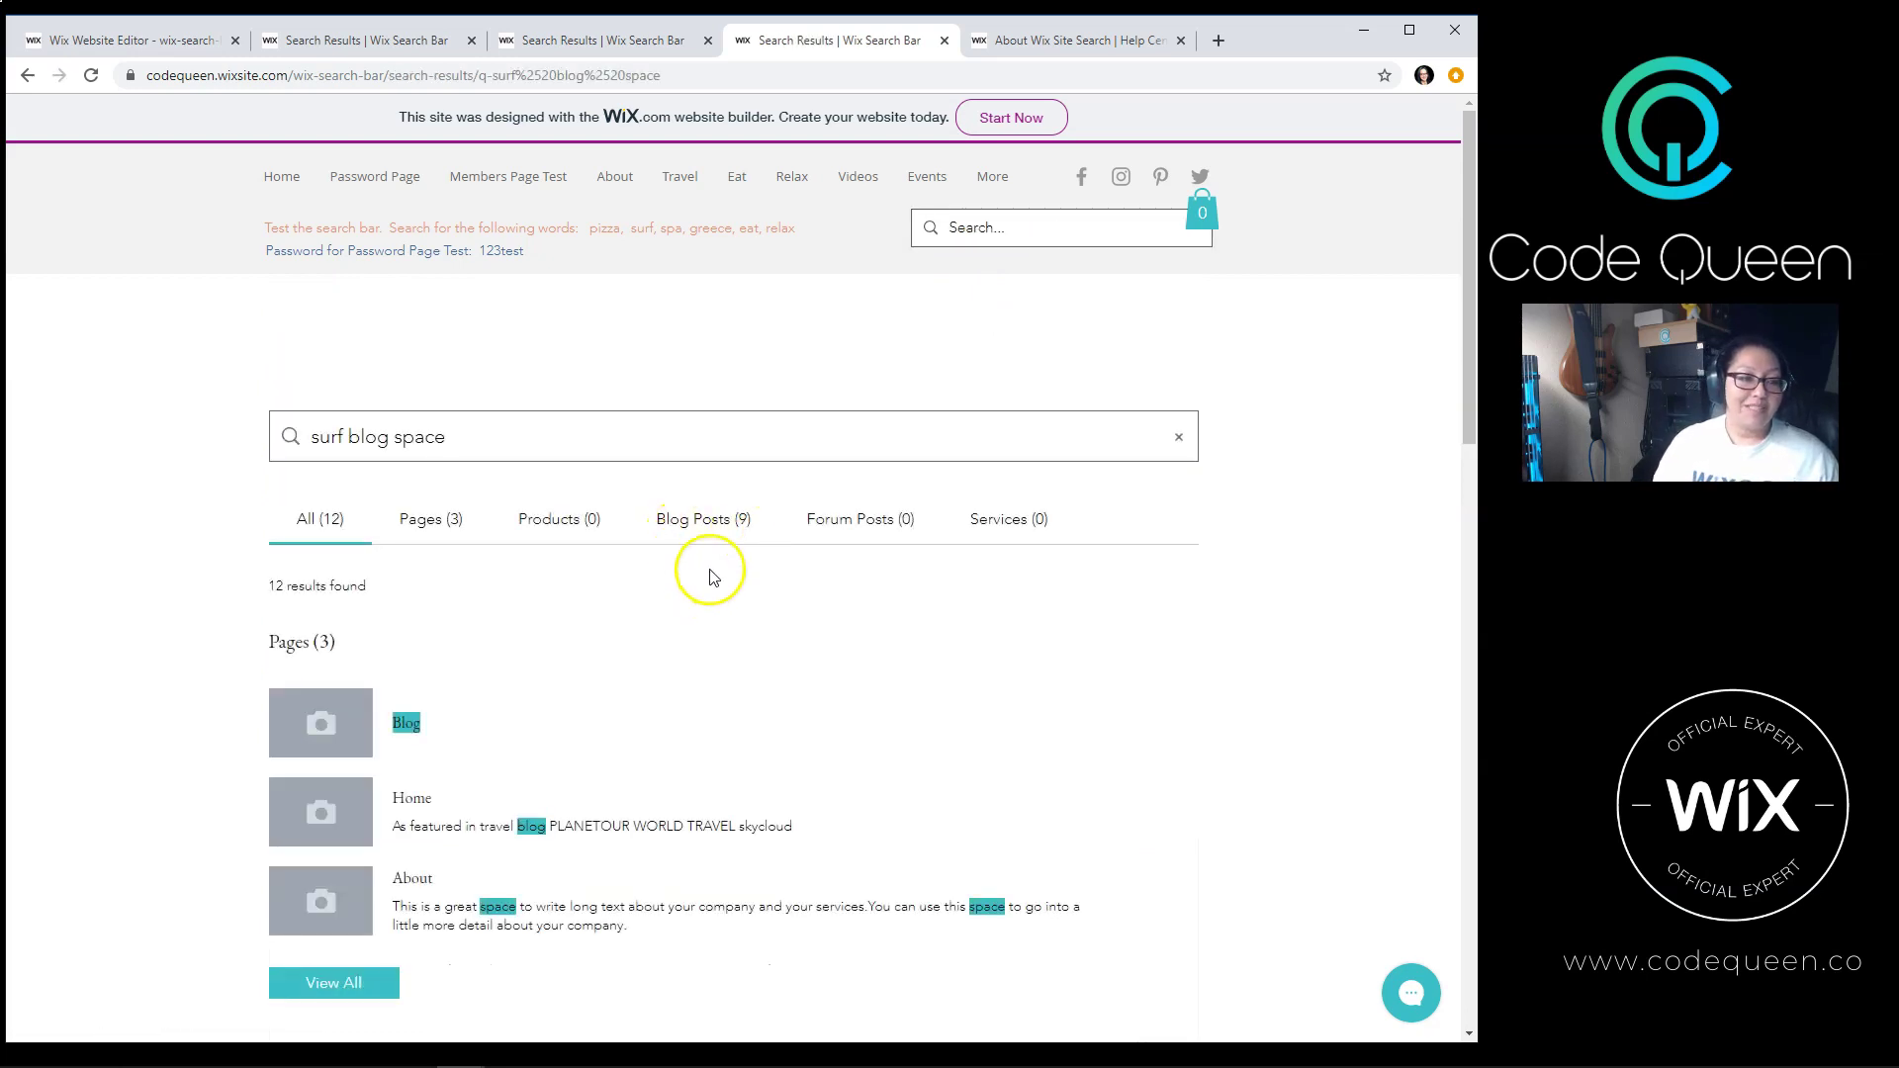
scroll(996, 836, "down", 3)
scroll(996, 836, "up", 3)
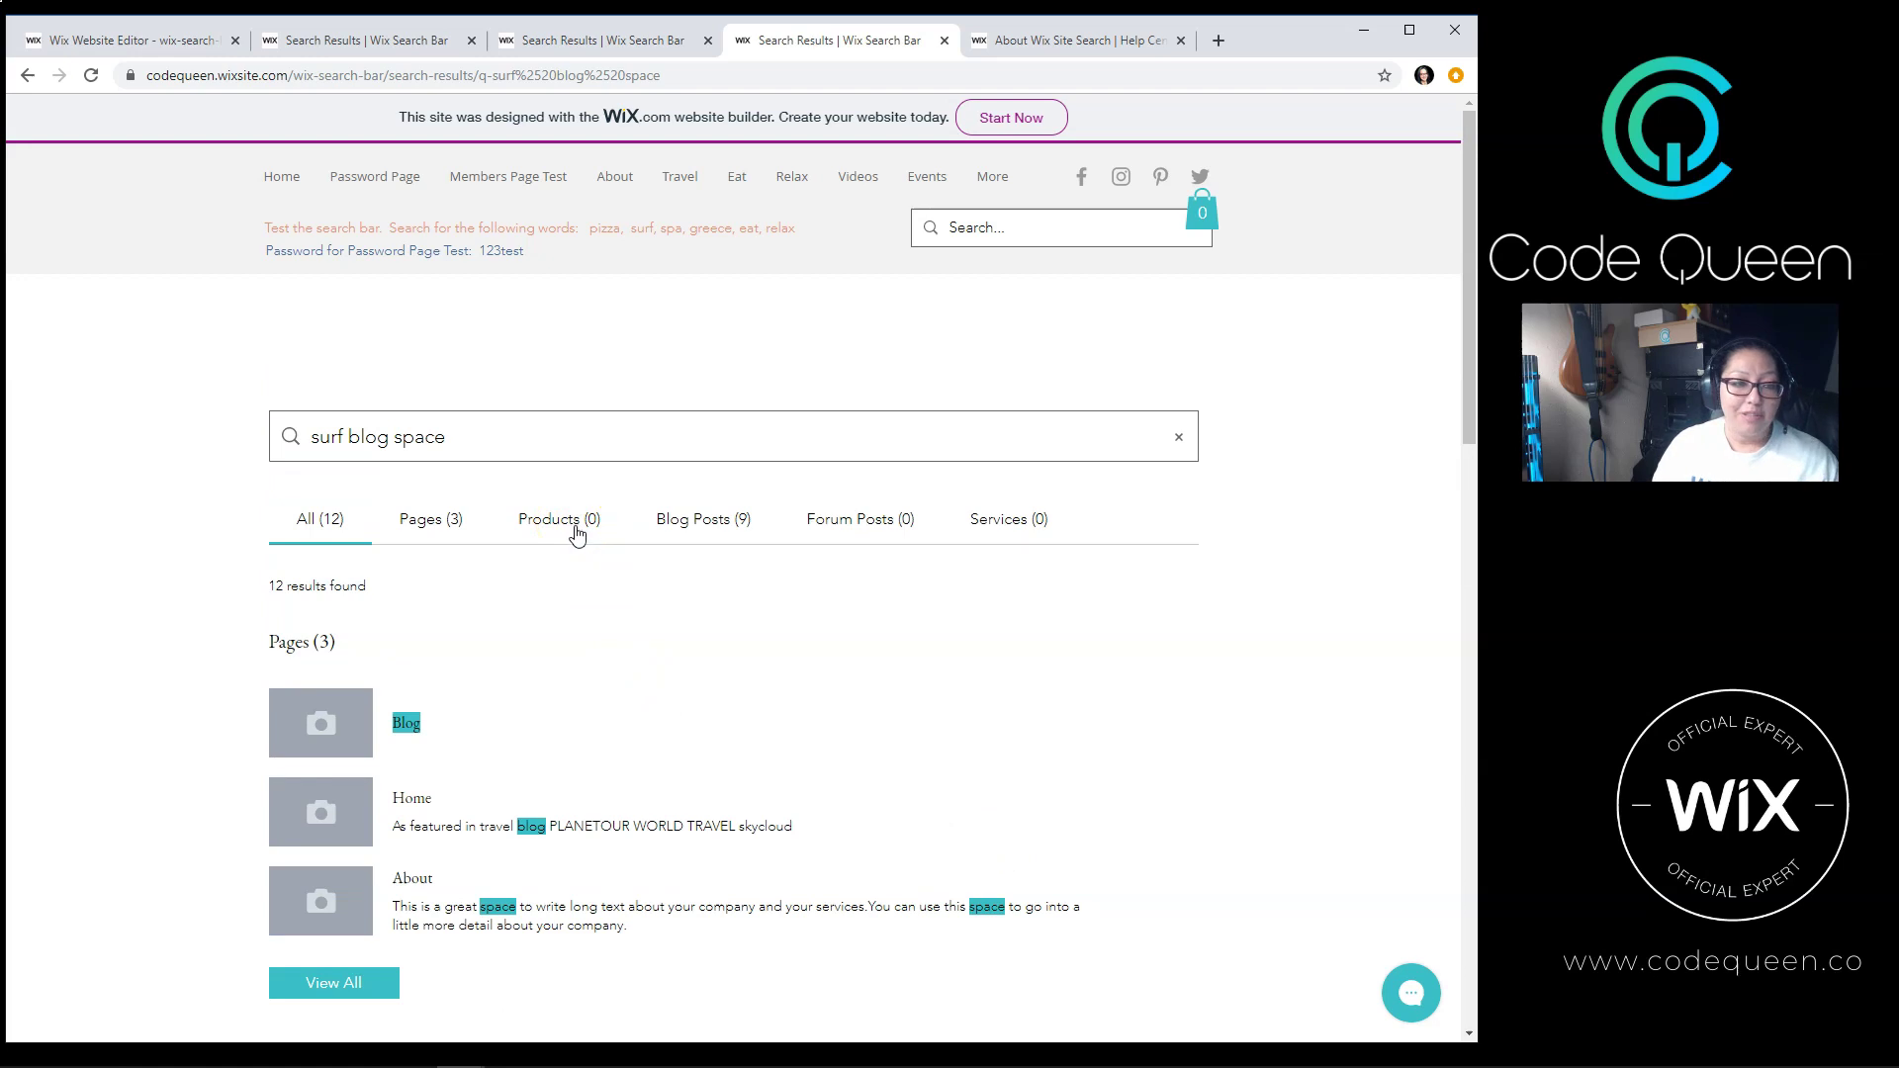
scroll(573, 534, "down", 4)
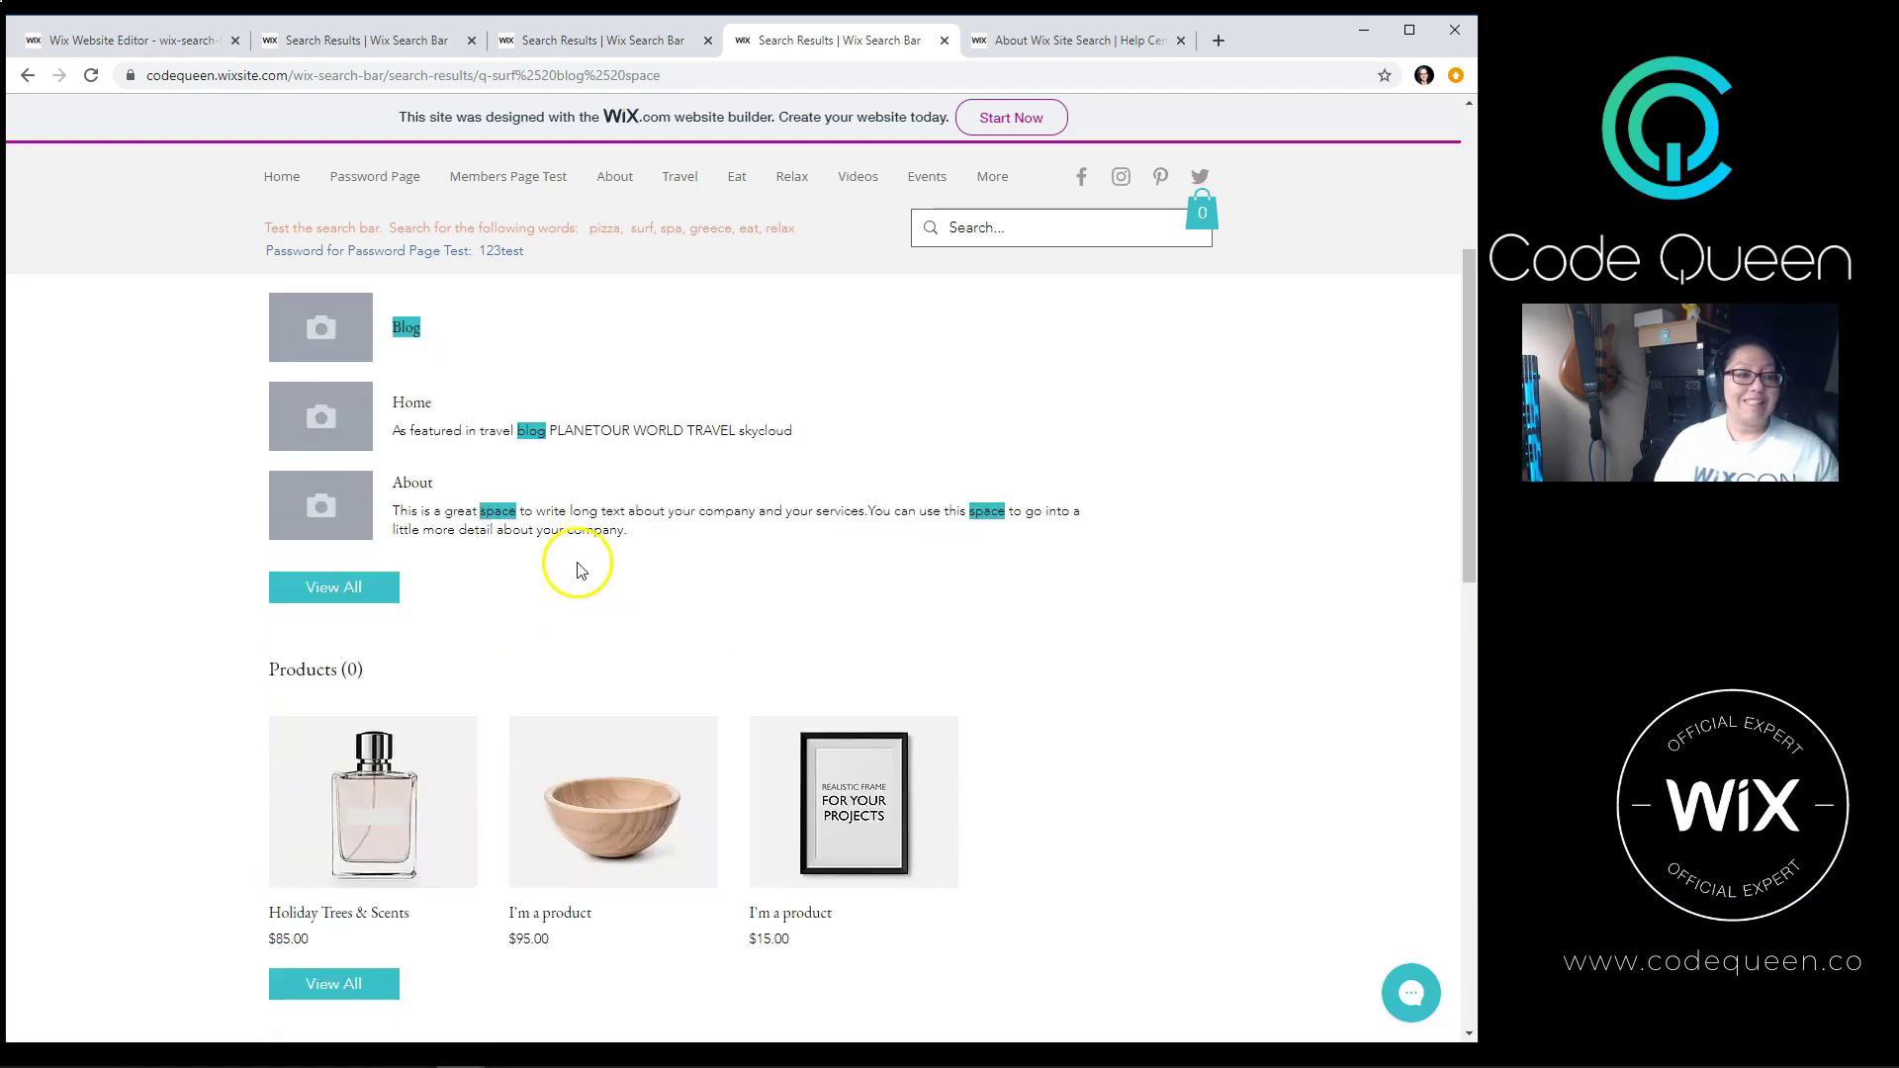
scroll(573, 564, "down", 2)
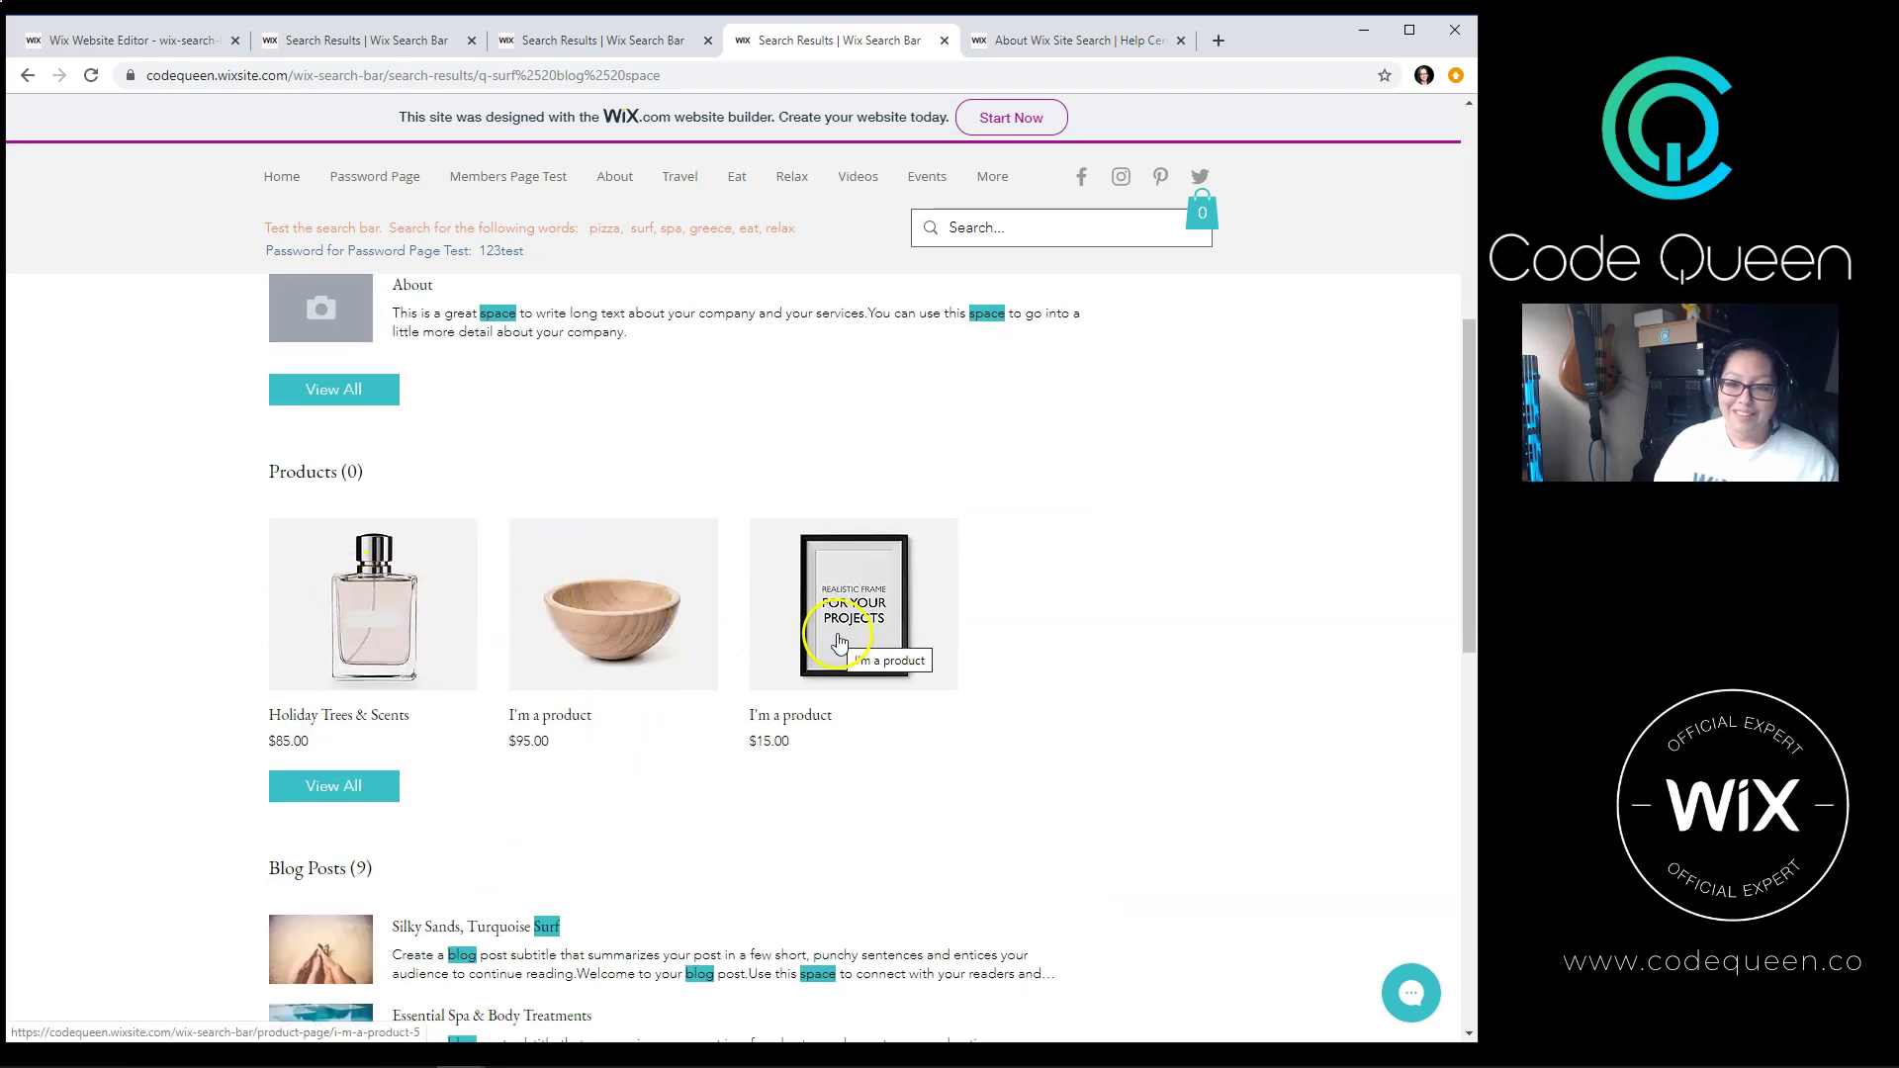
scroll(1131, 618, "up", 6)
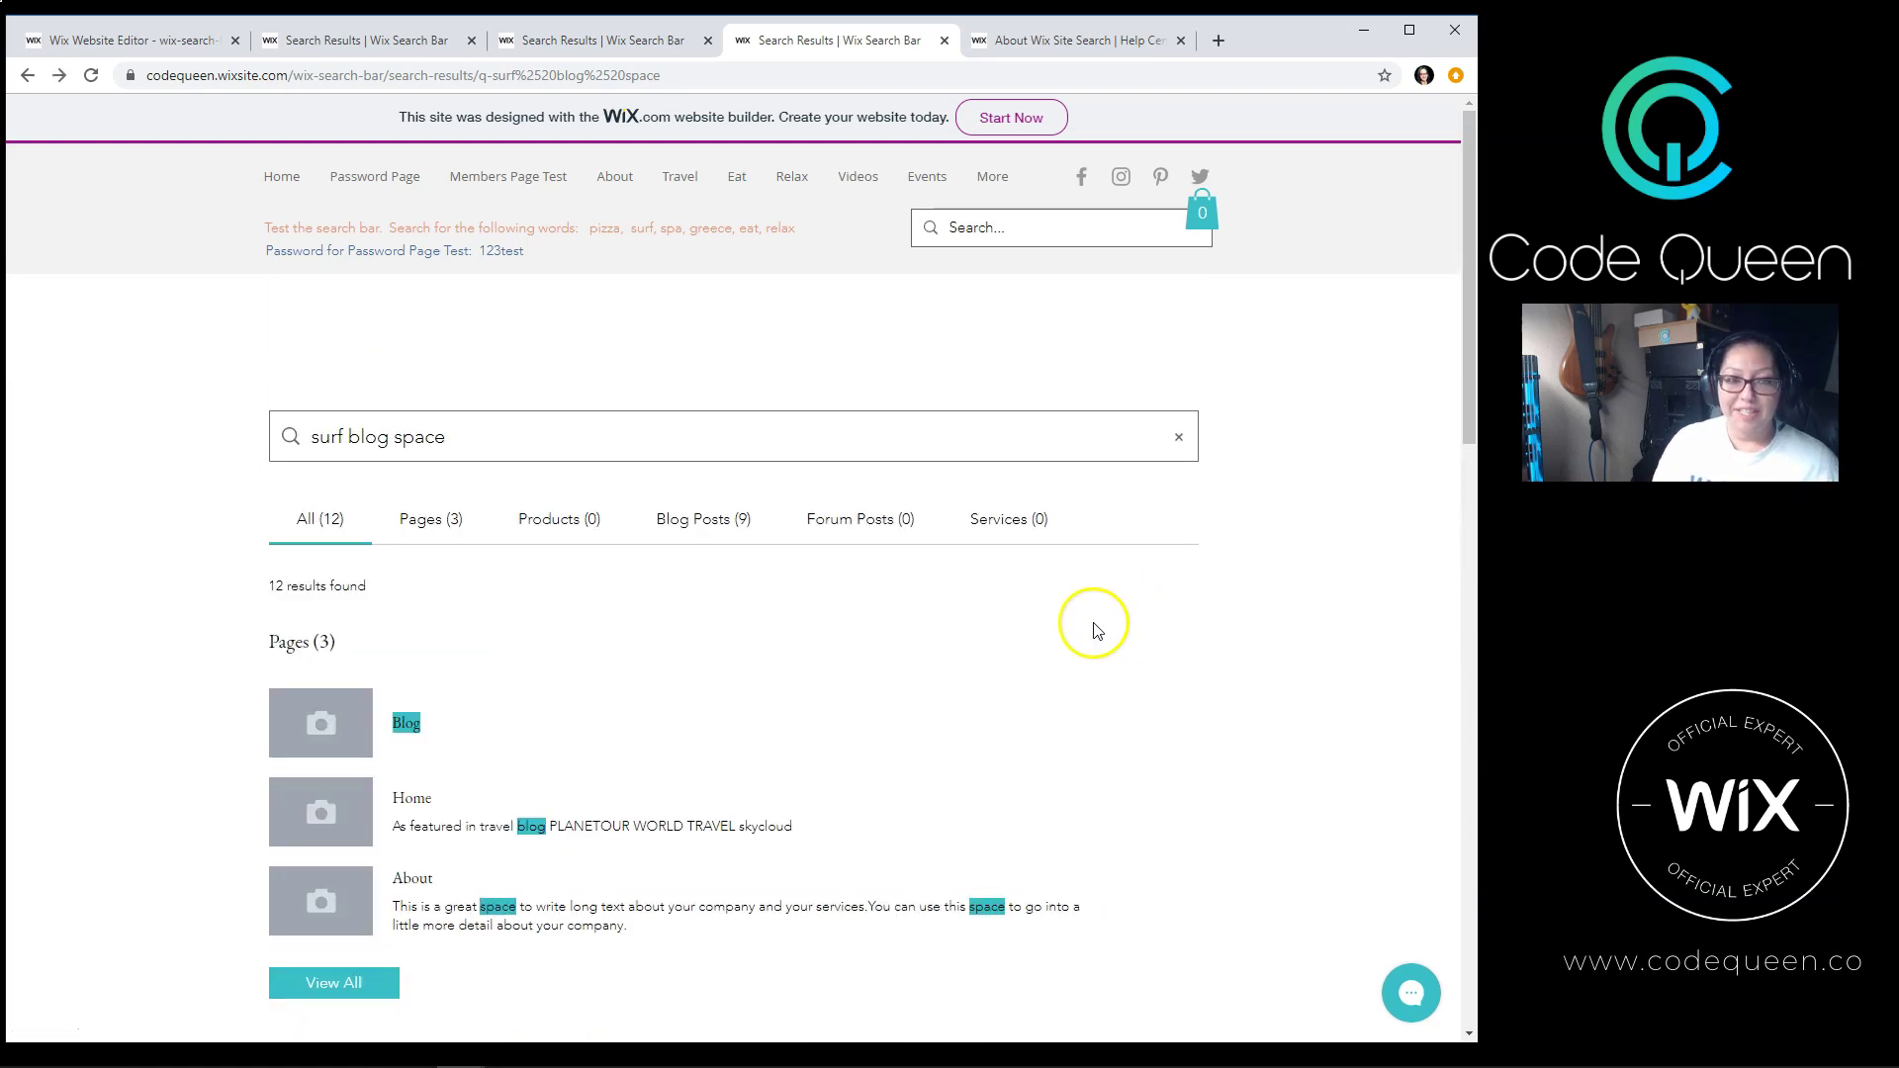
mouse_move(992, 180)
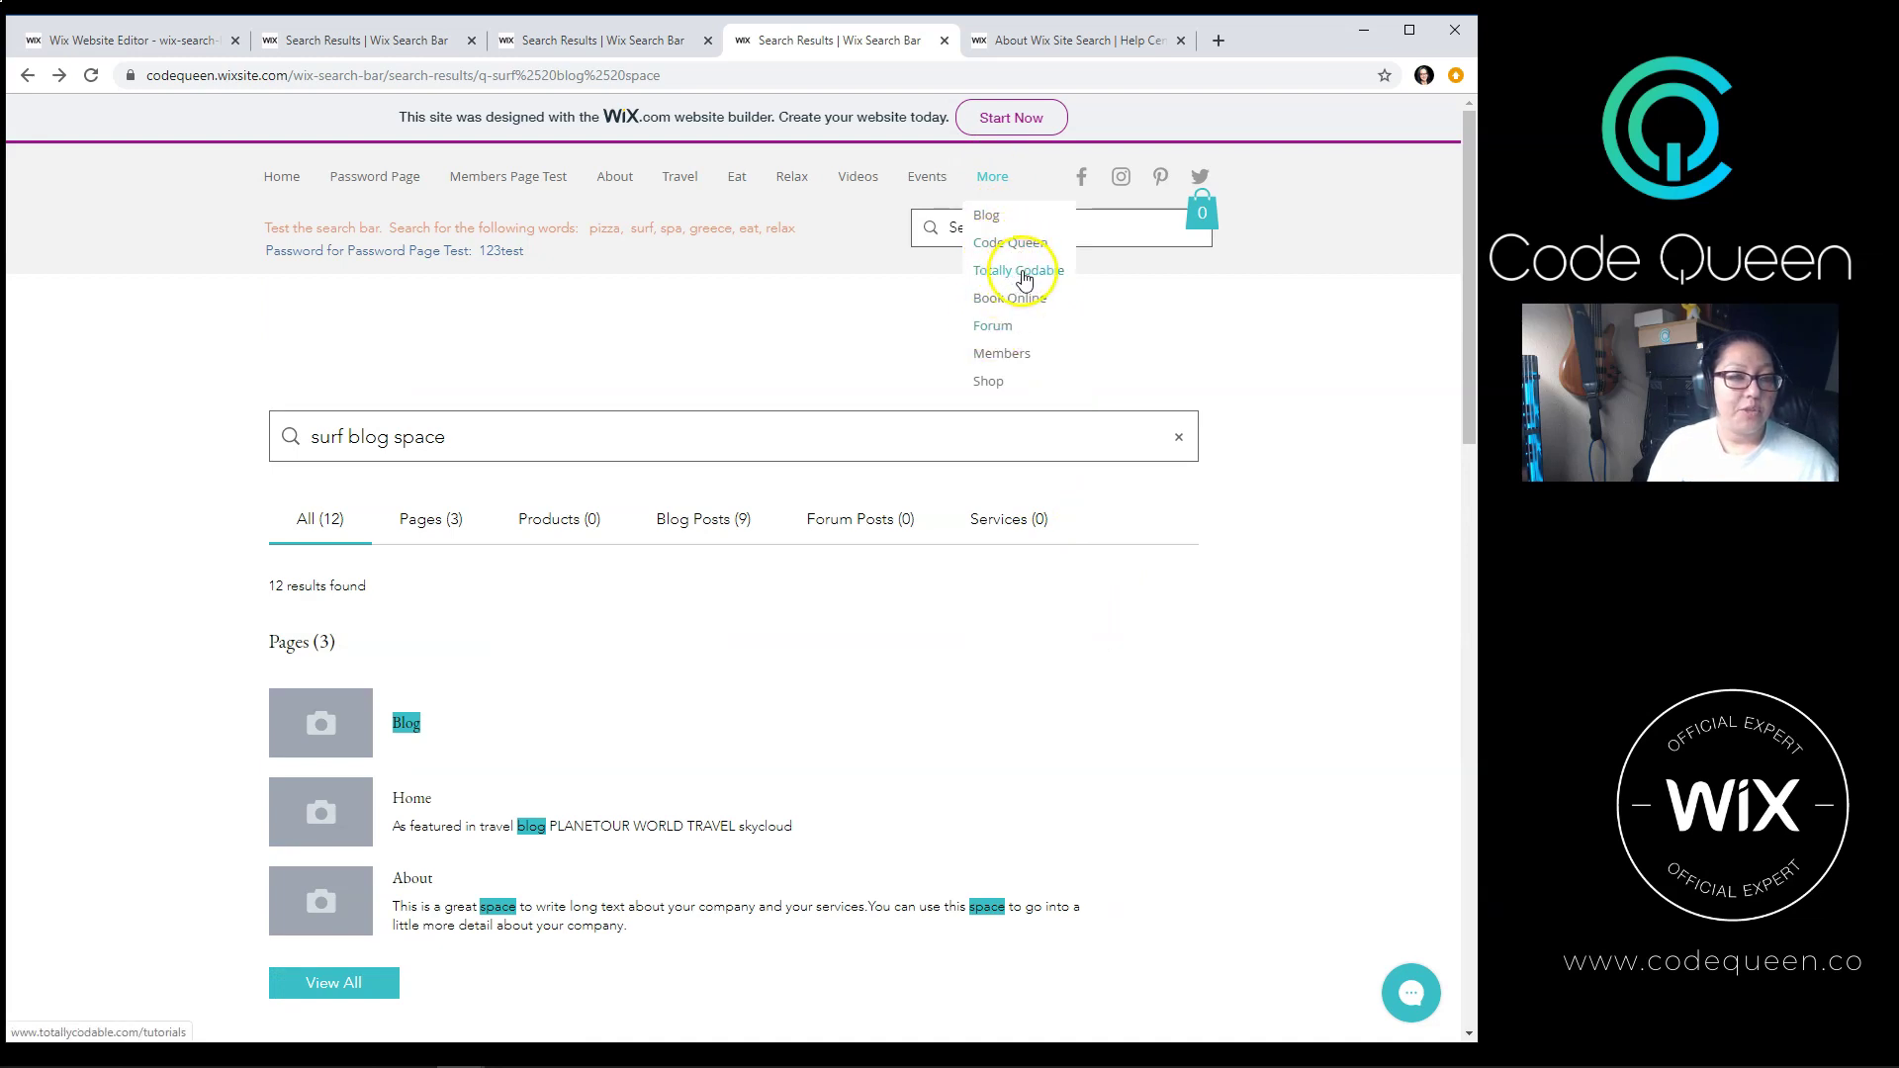
Step: Search for 'Code Queen' and review the two products, Code Queen Shoes and Code Queen Glasses
left_click(1110, 225)
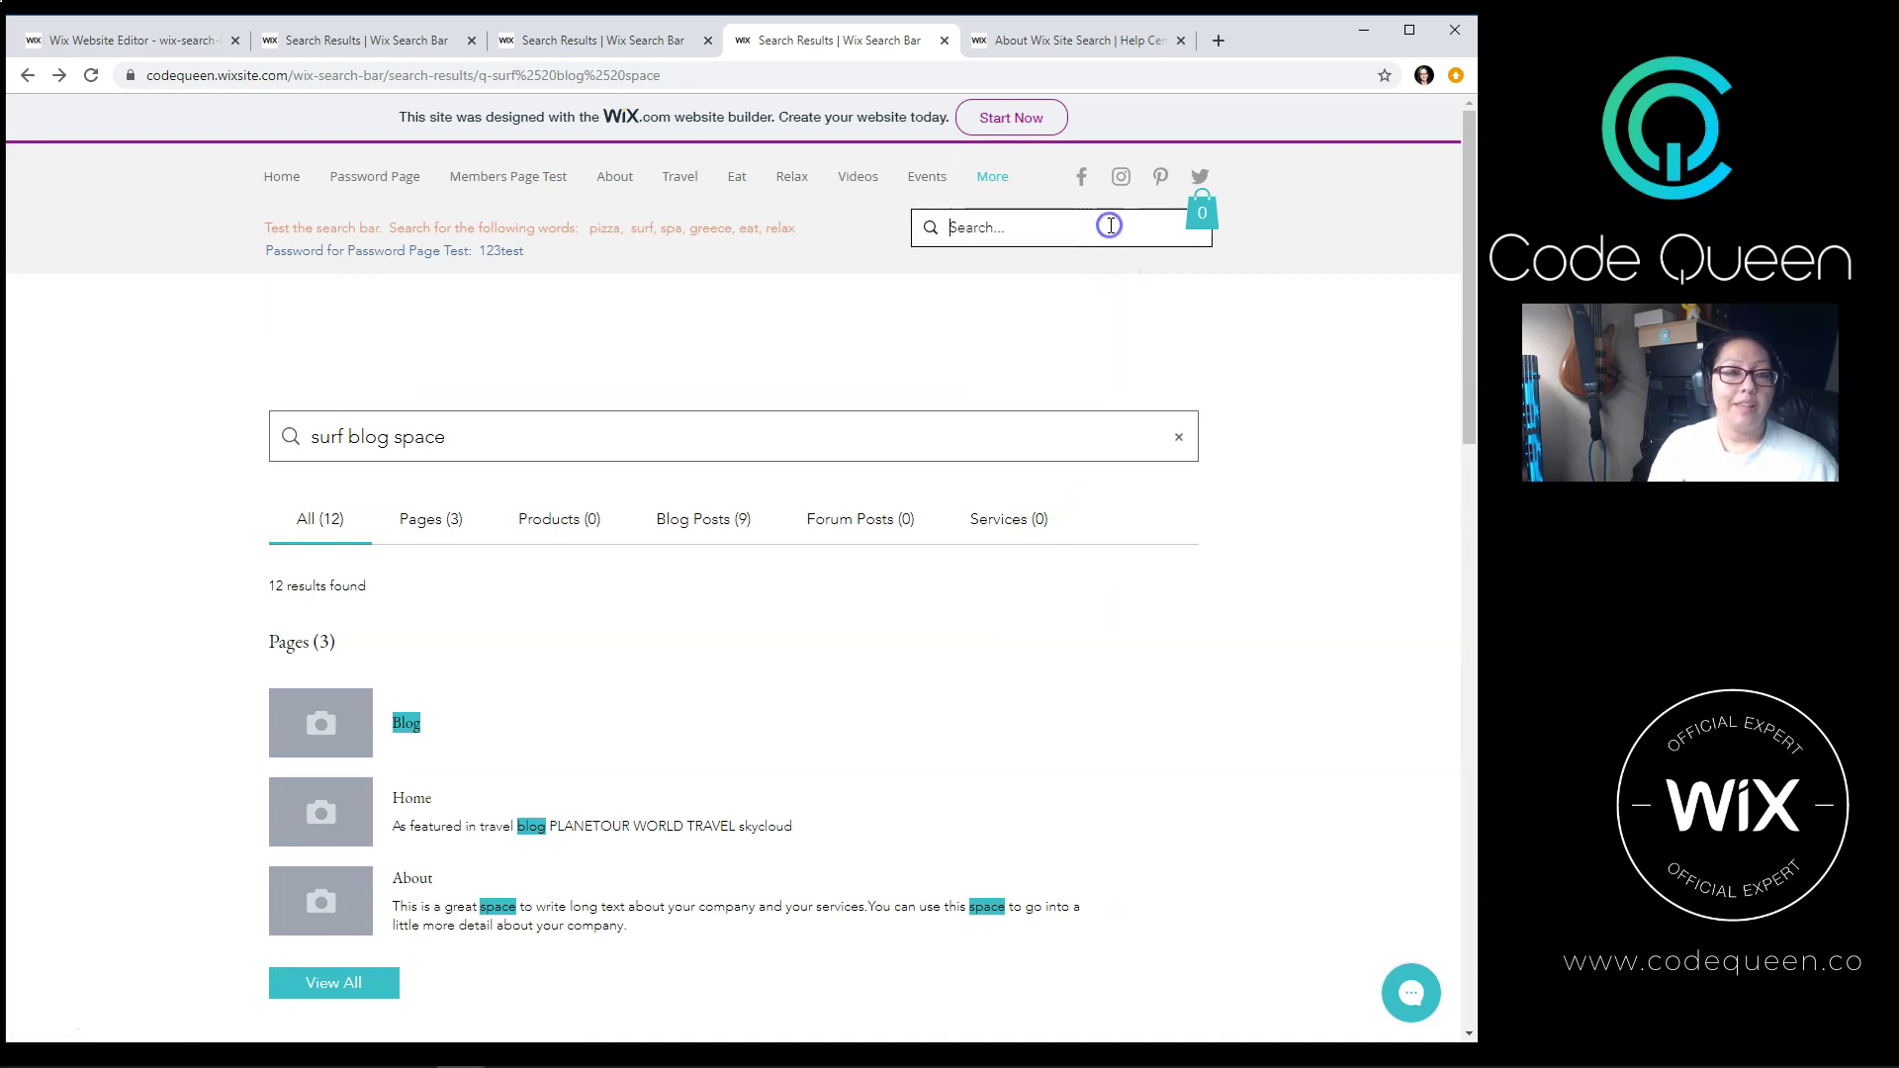
type("Code Queen")
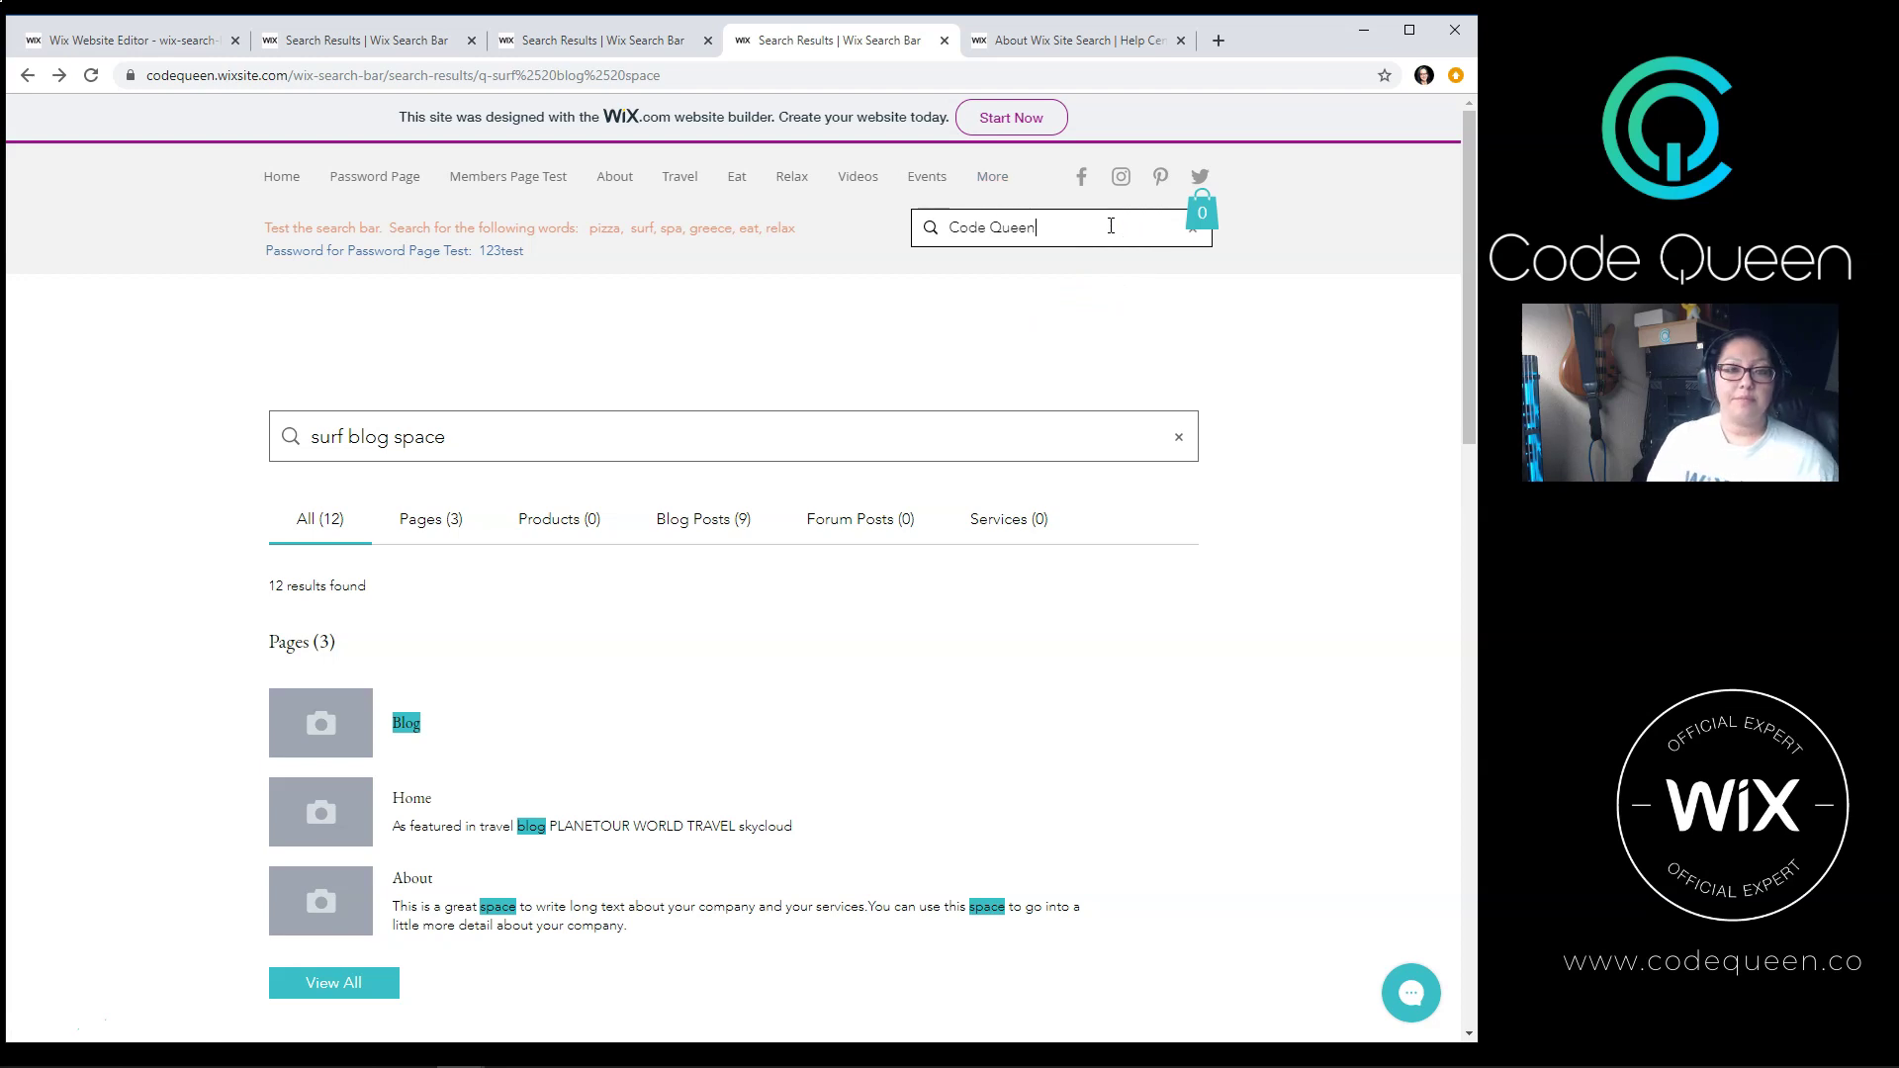
key("Return")
left_click(888, 768)
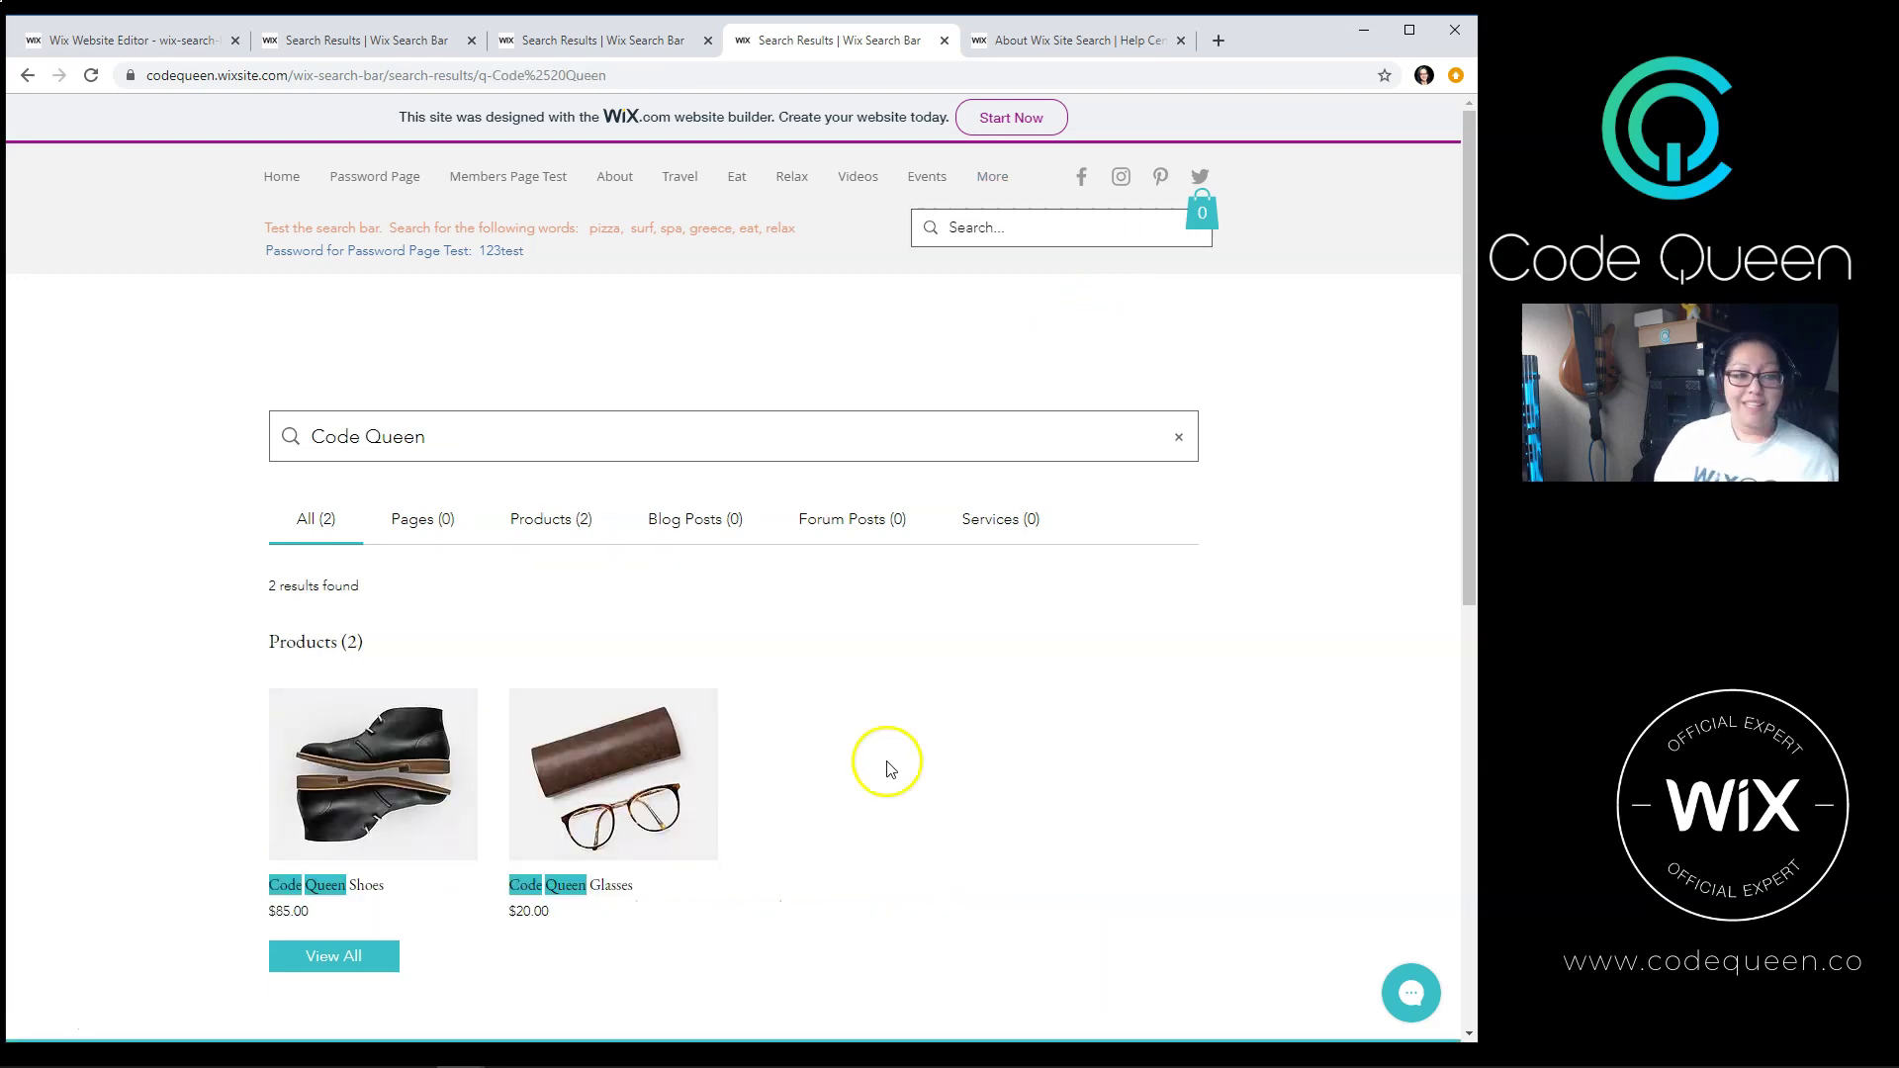
scroll(869, 763, "down", 1)
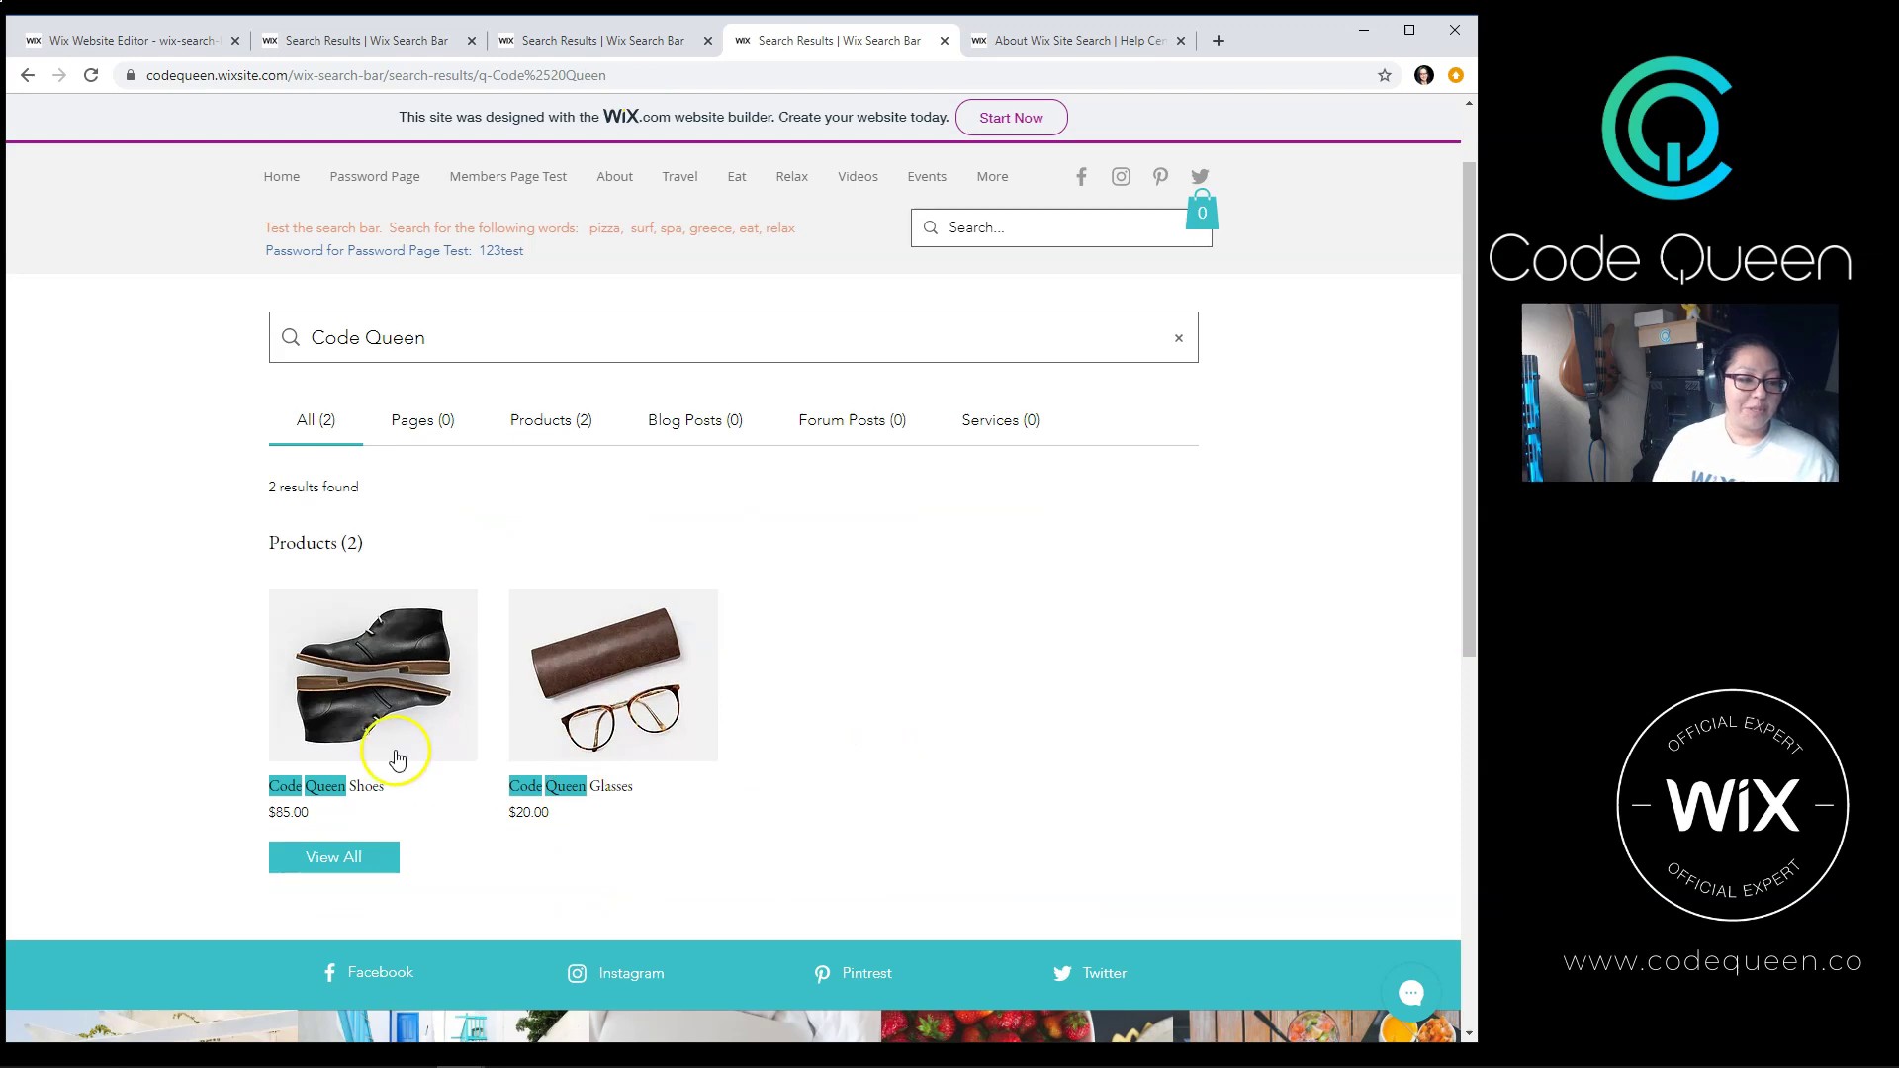
scroll(783, 799, "up", 1)
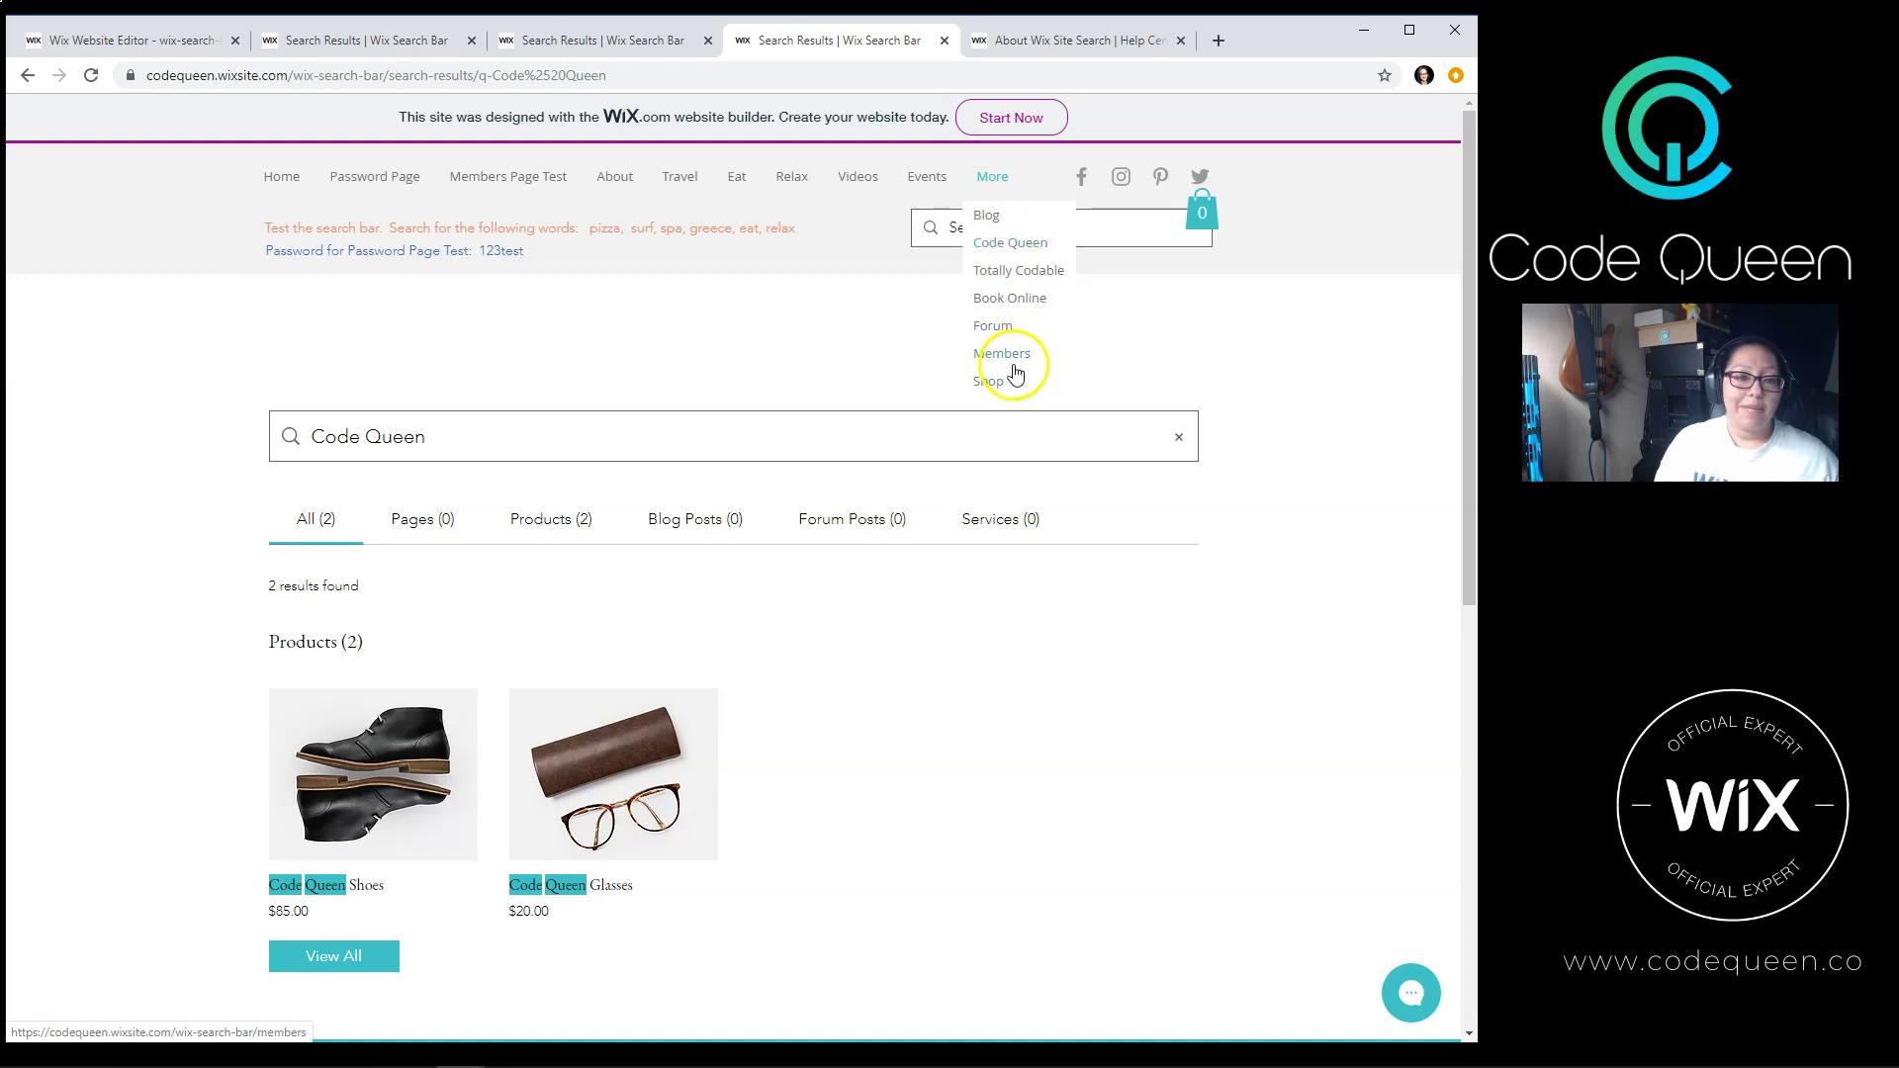
Step: Run a site search for 'Members'
left_click(1114, 238)
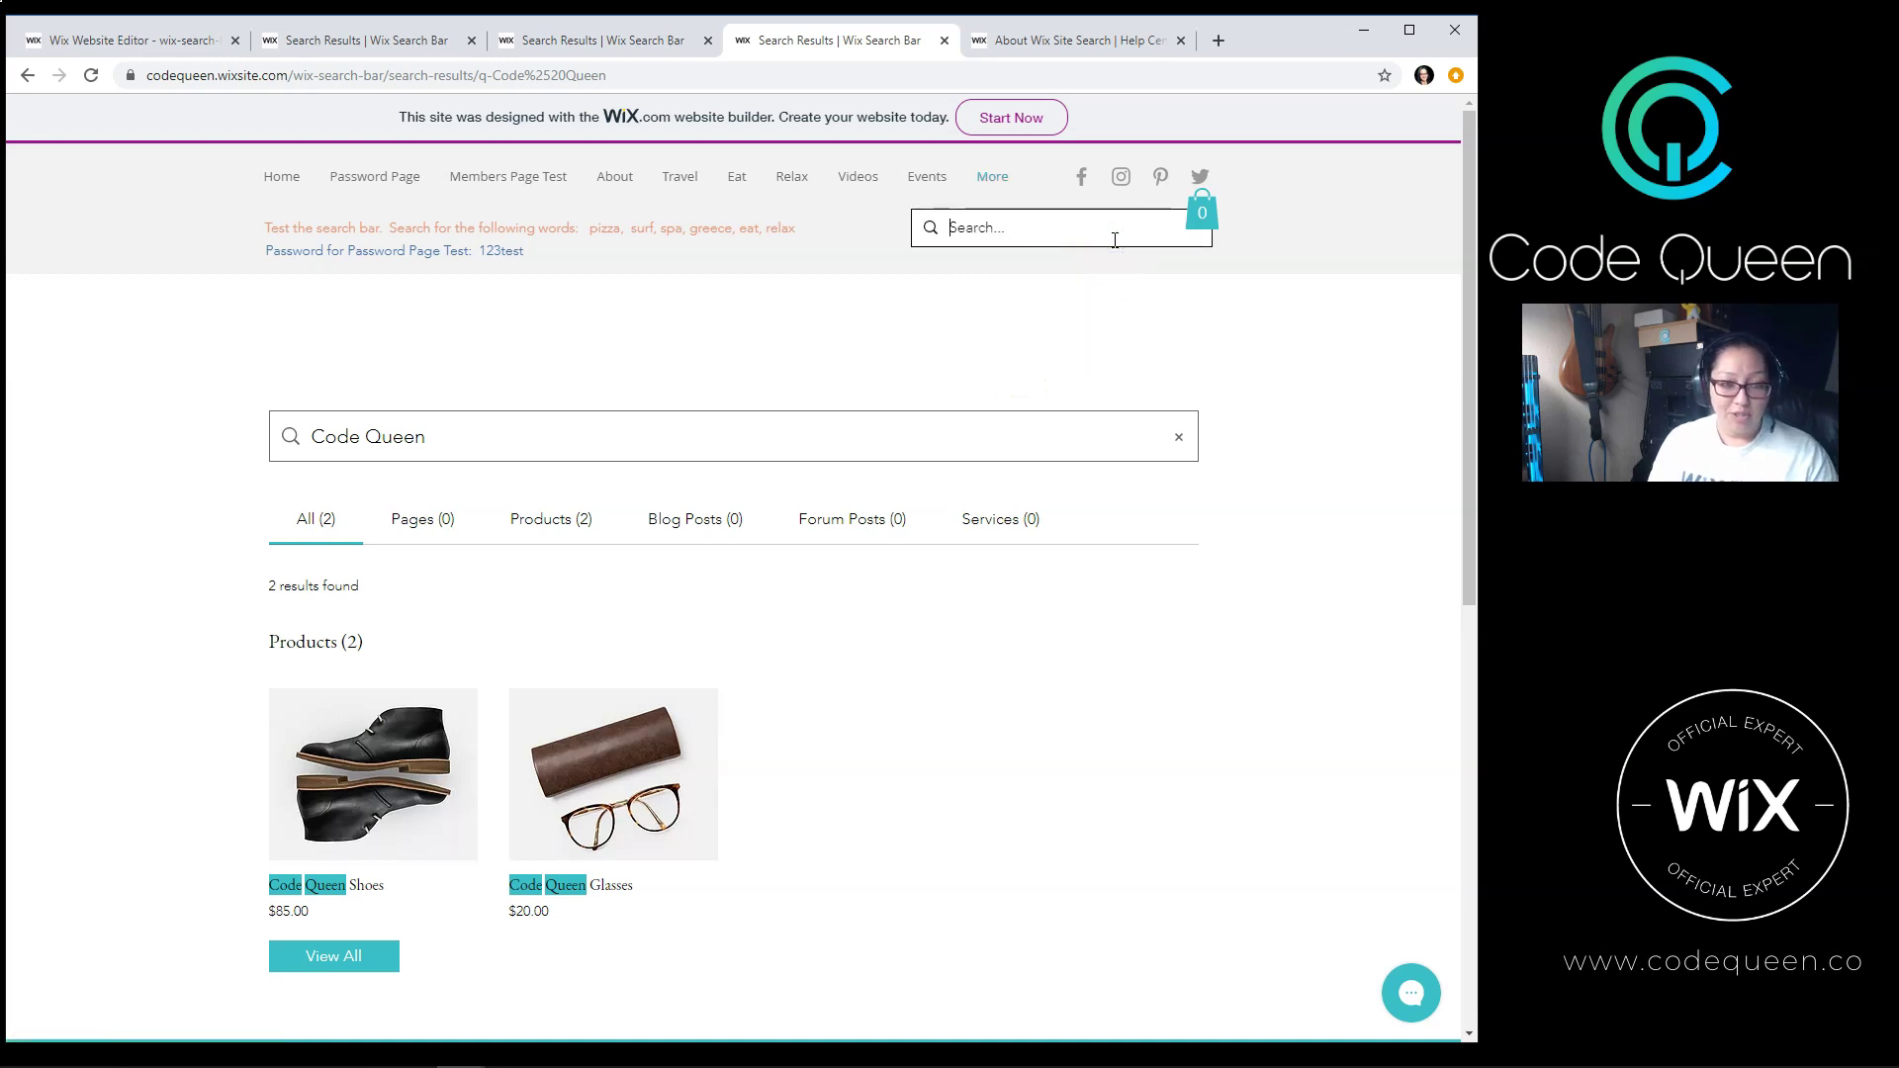
type("M")
key("BackSpace")
type("Members")
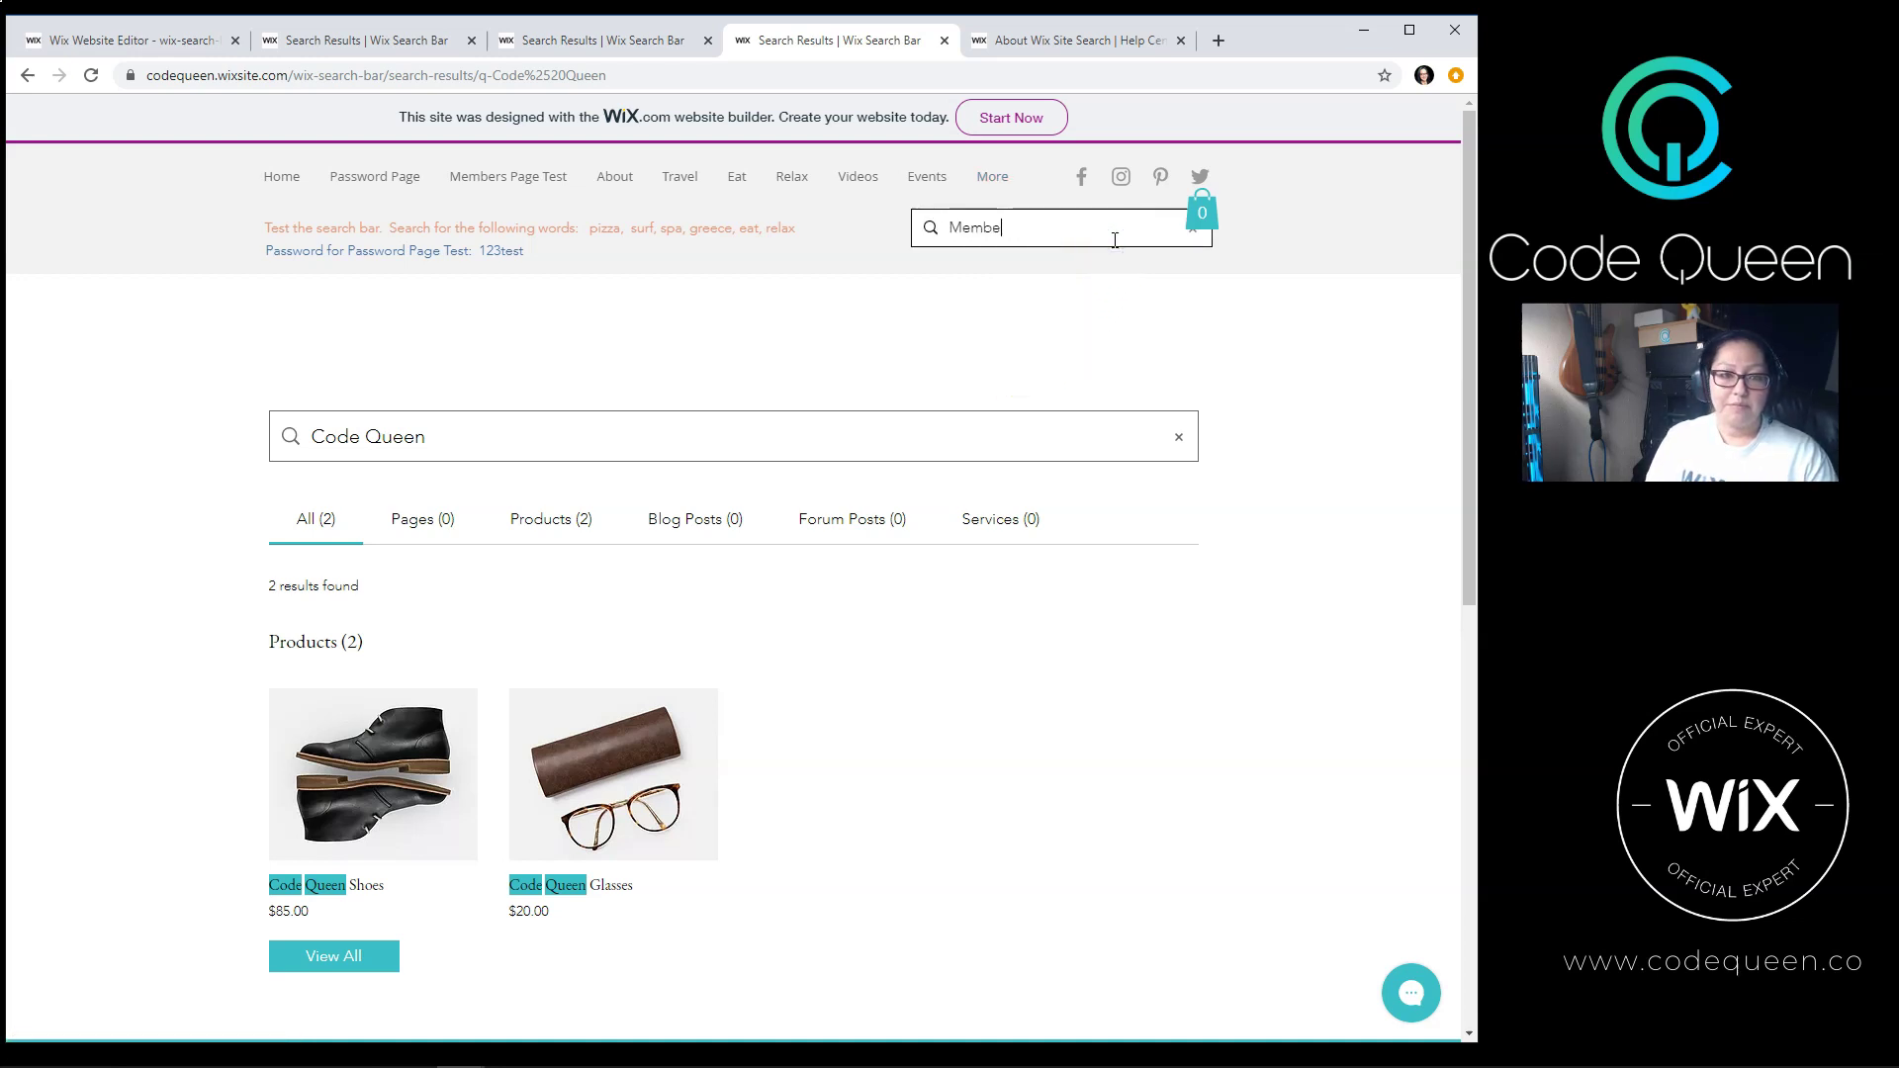
key("Return")
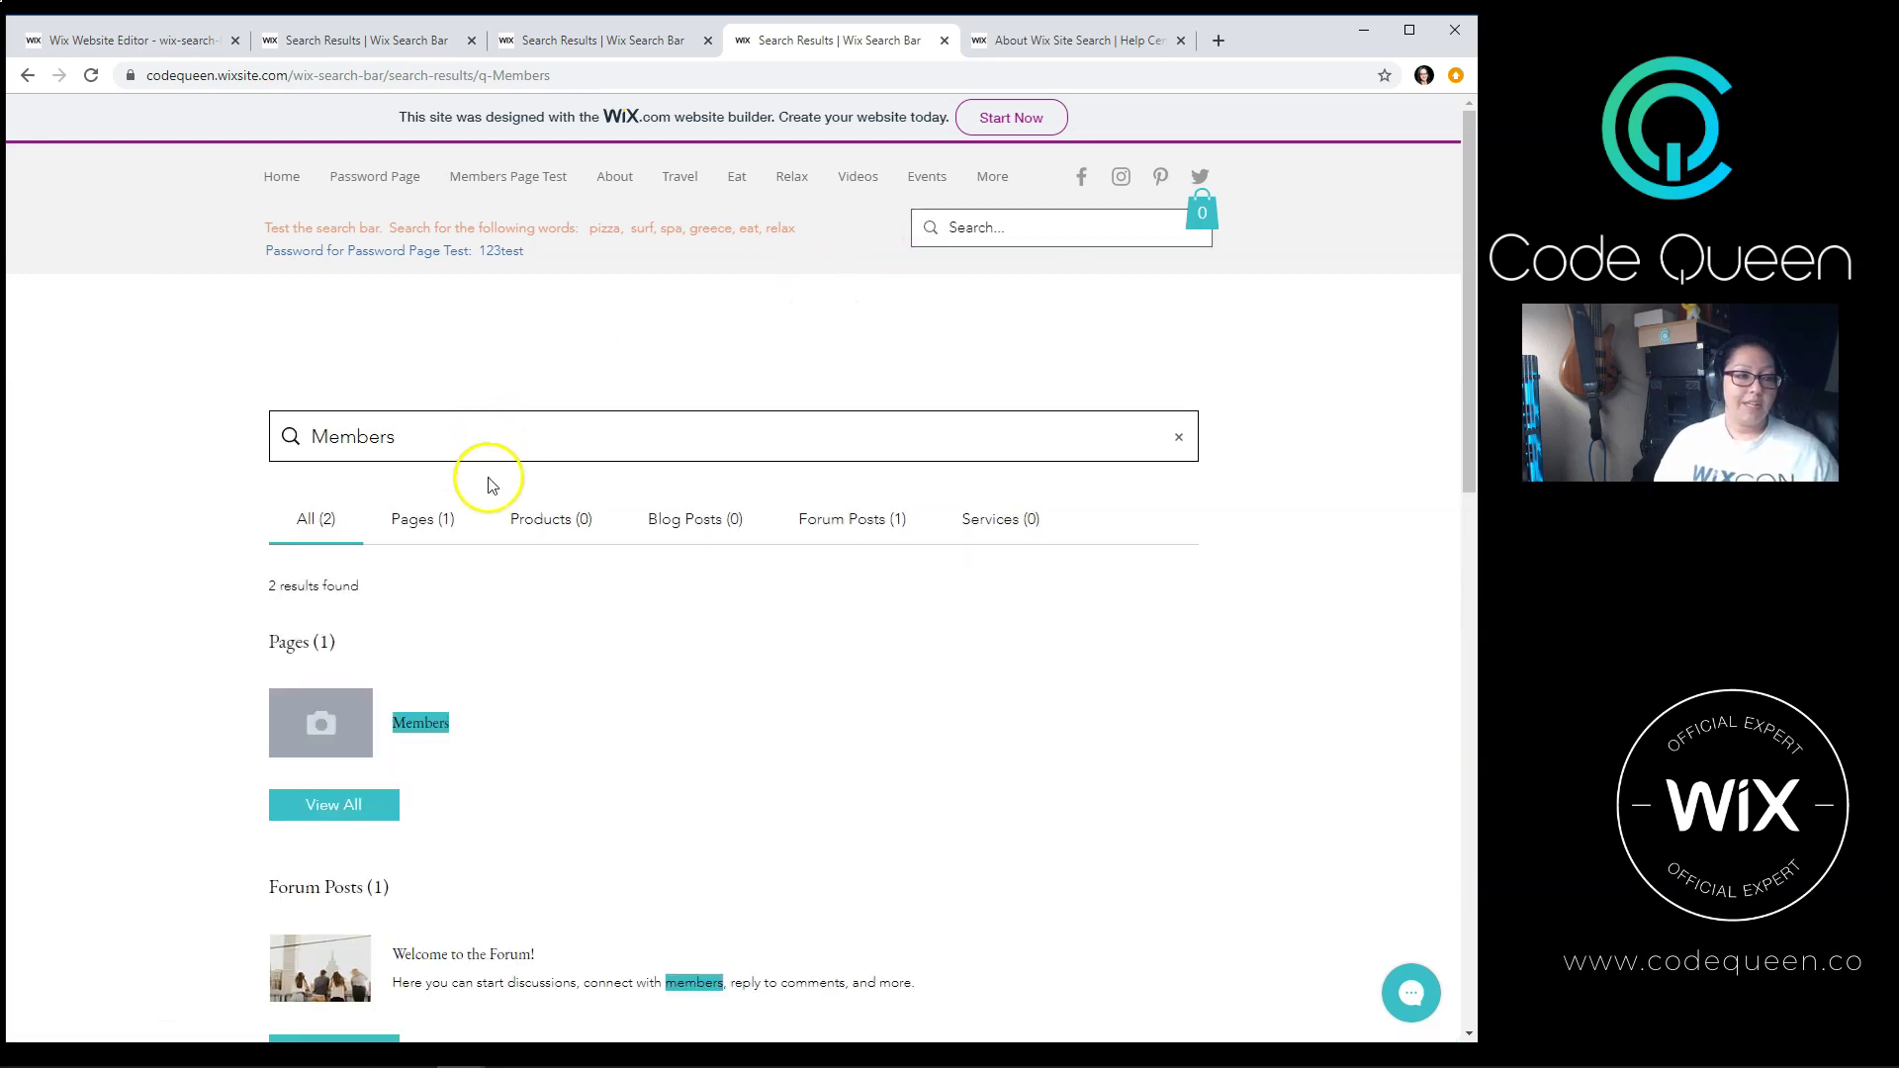
Step: Filter the Members results to Pages, then return to All and scroll the two results
left_click(415, 522)
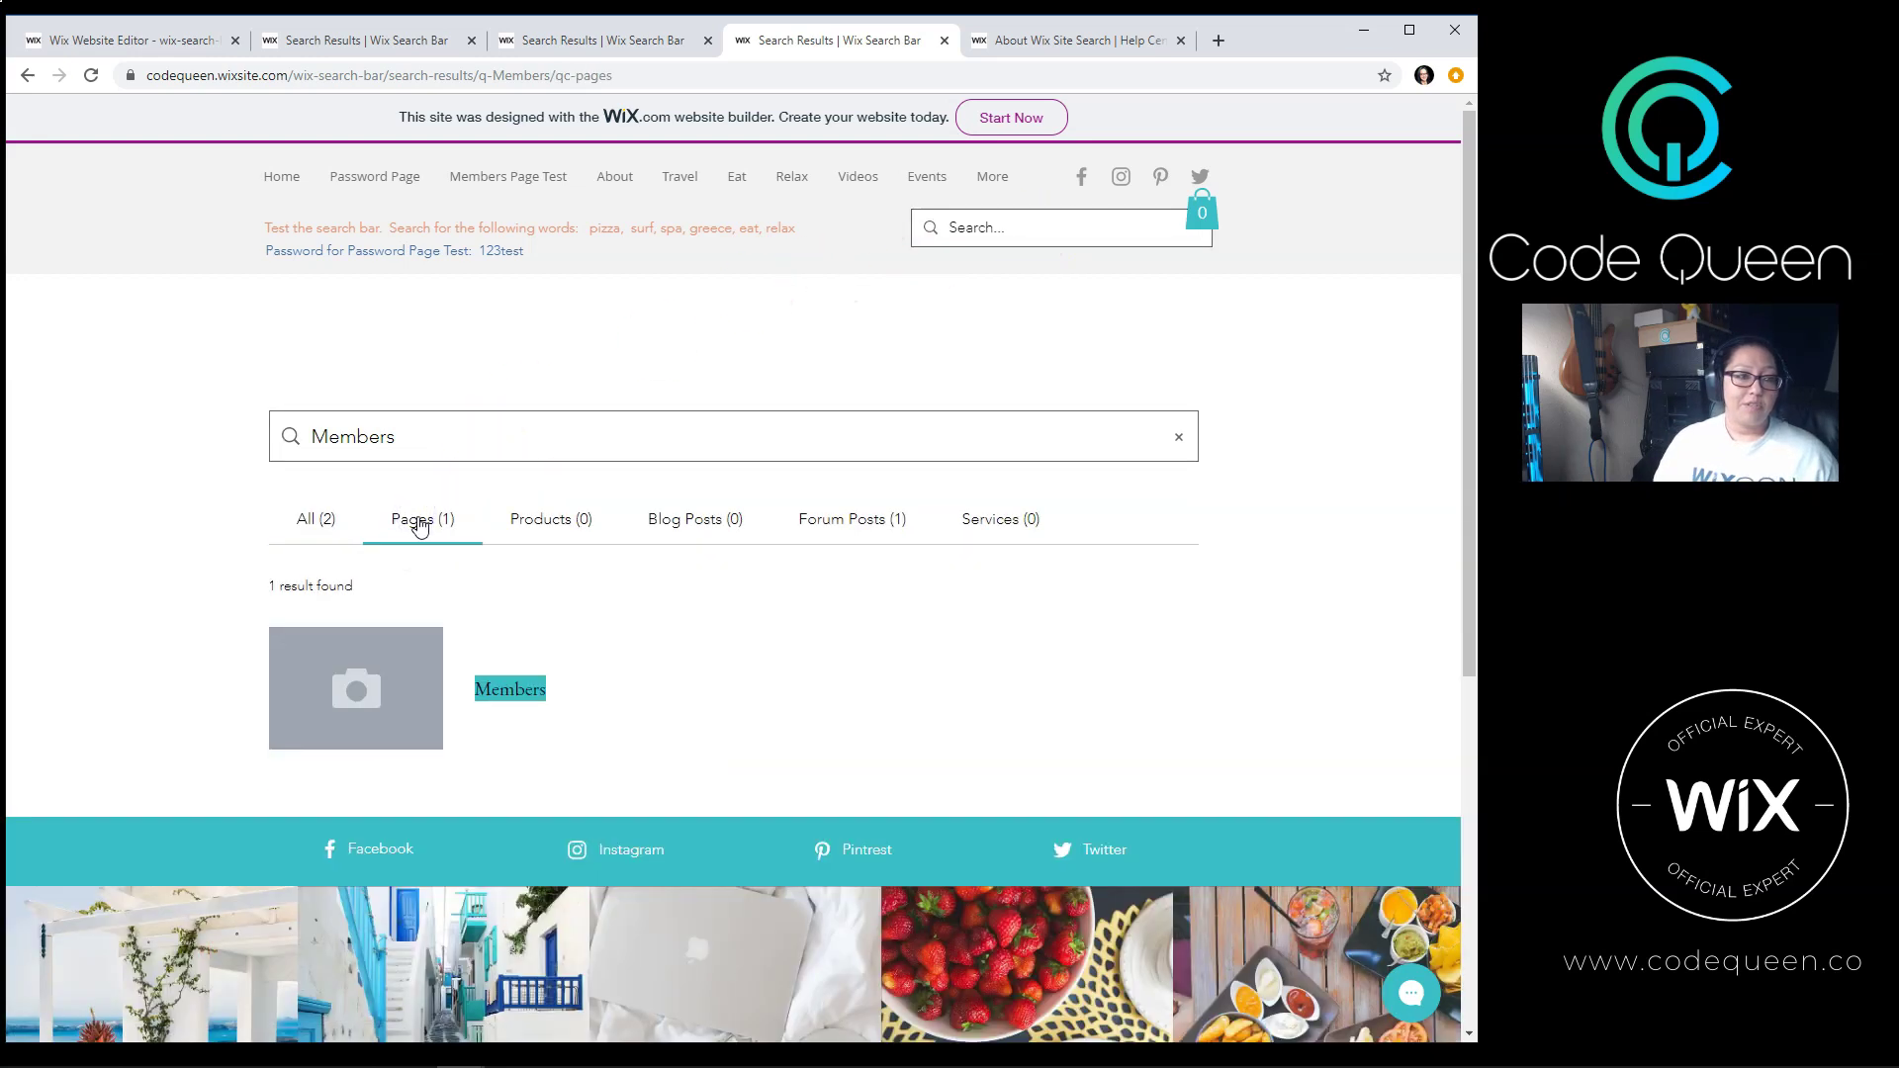
key("alt+Left")
scroll(214, 573, "down", 2)
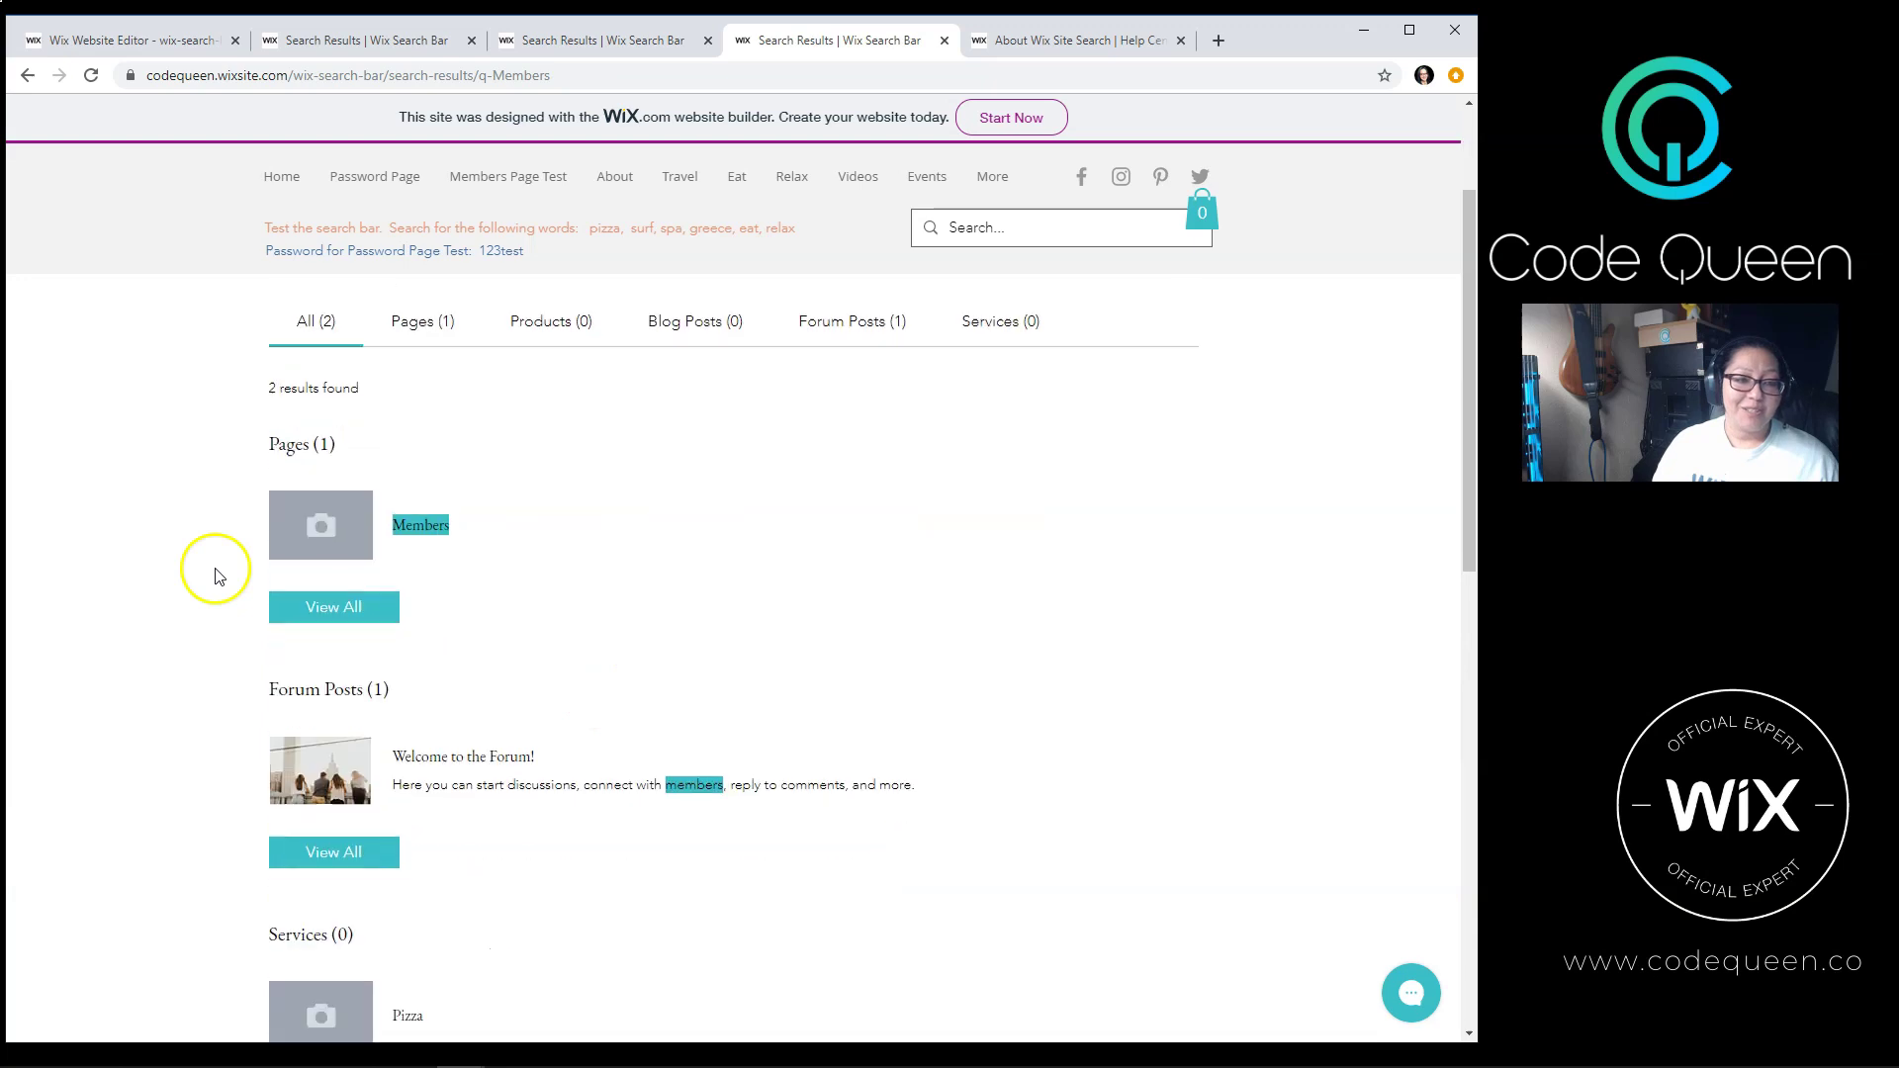
scroll(213, 574, "up", 2)
scroll(212, 572, "down", 8)
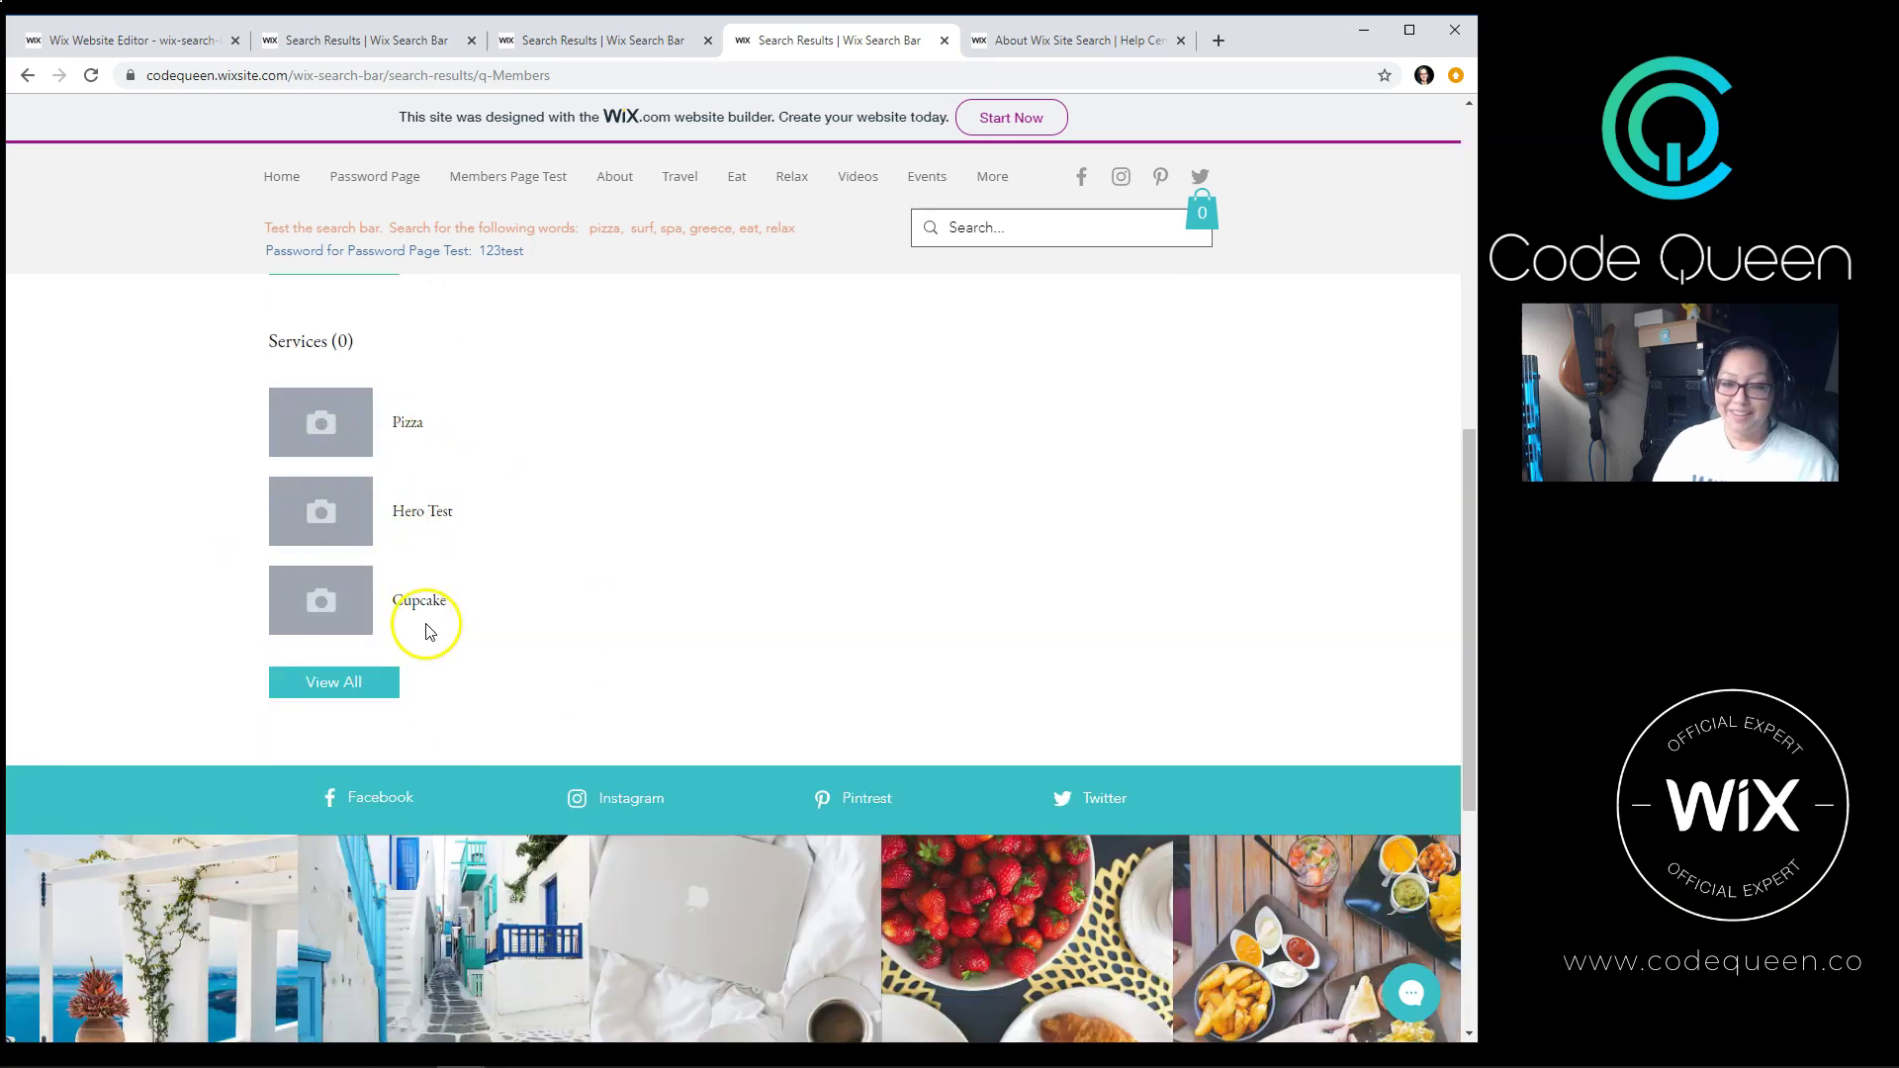
scroll(454, 648, "up", 8)
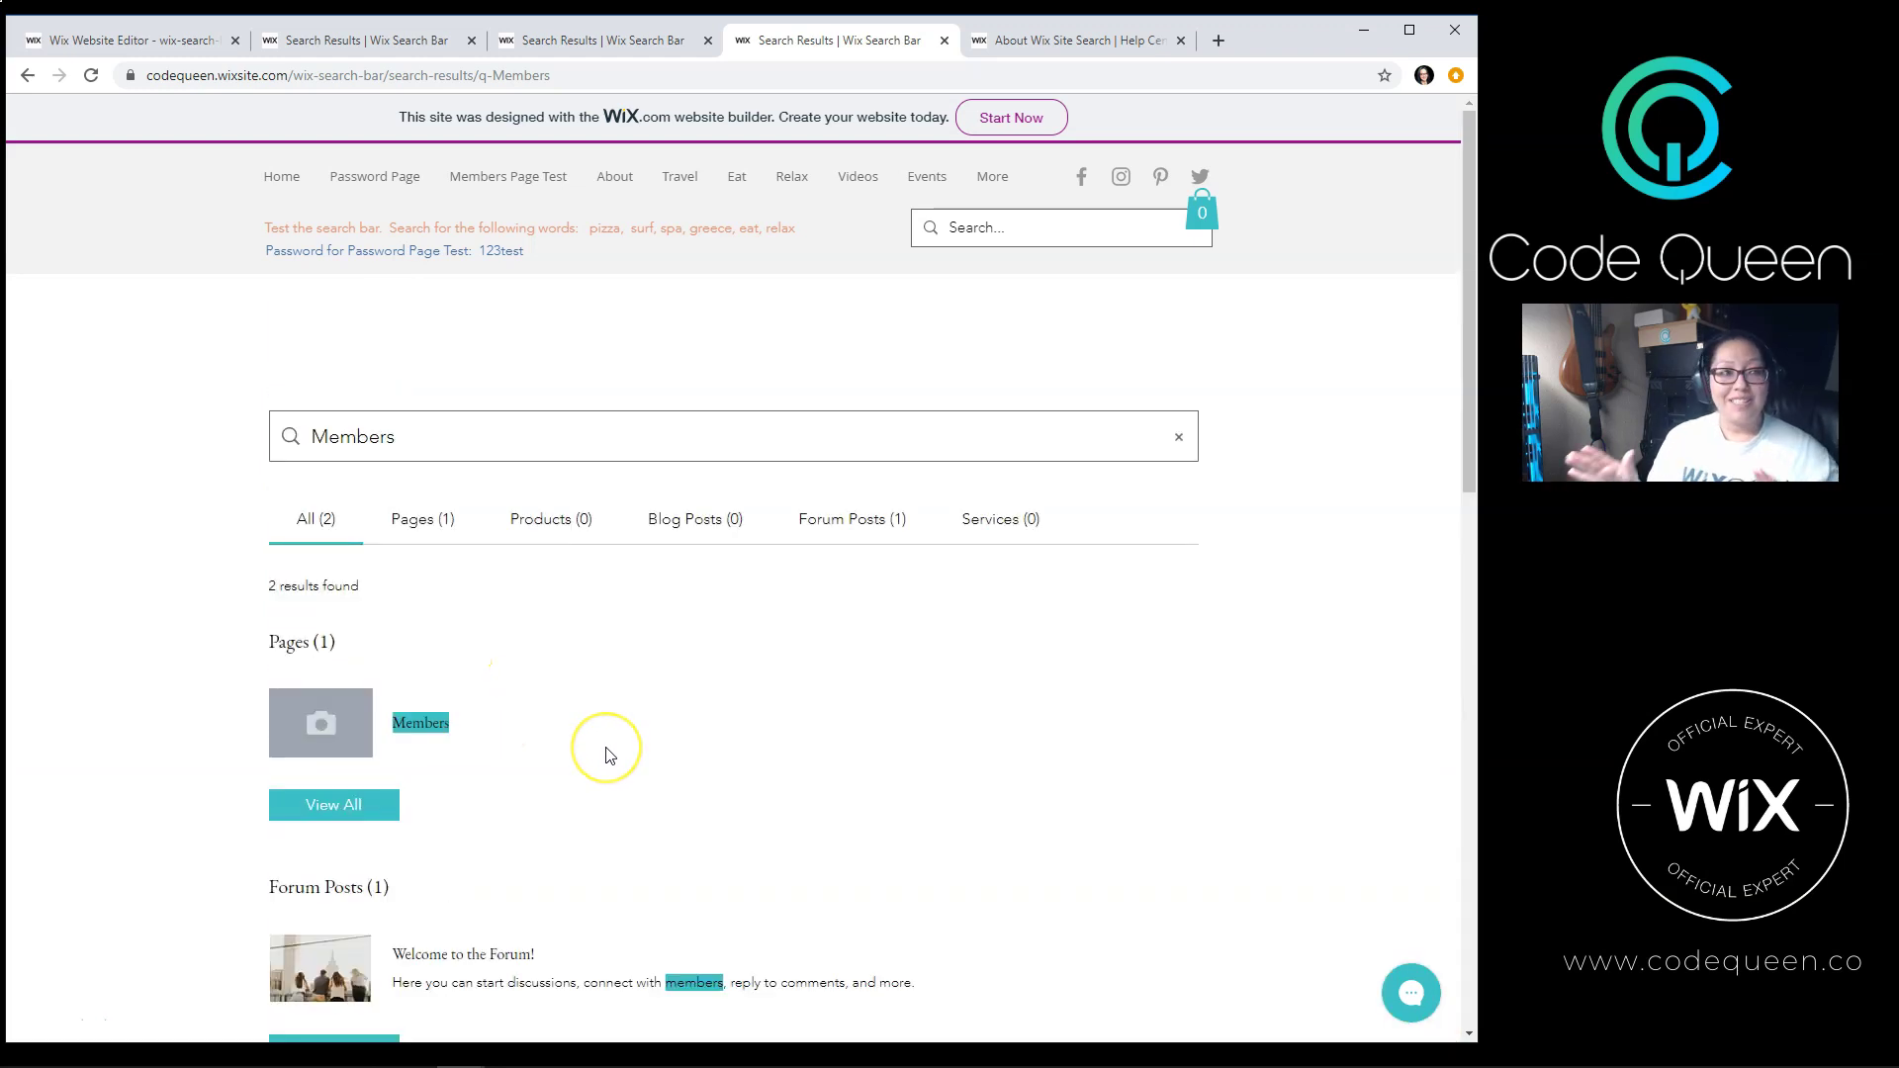